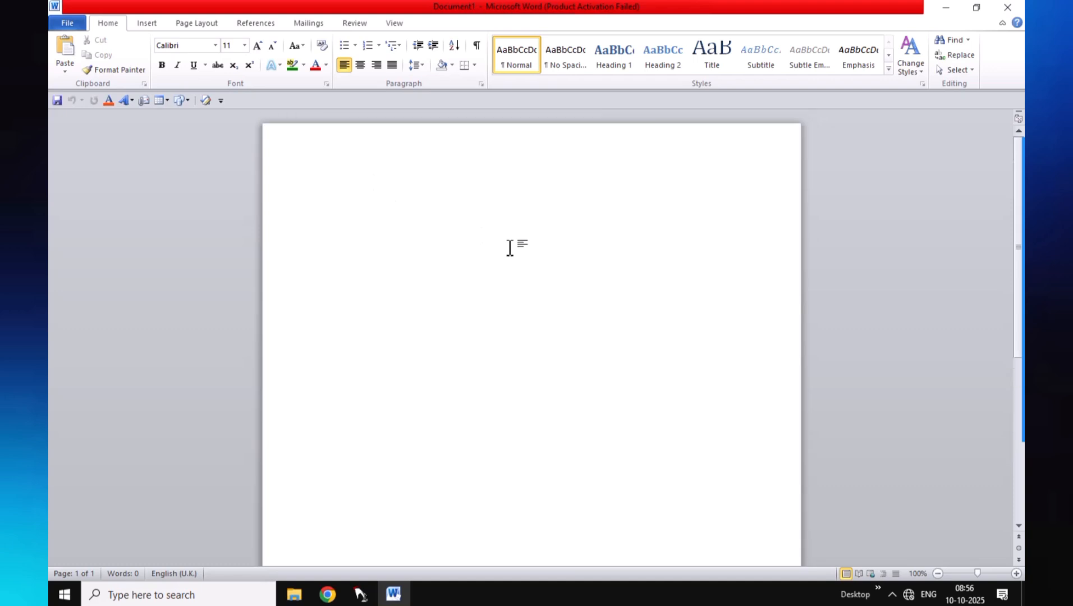
Type 'S.R INSTITUTE OF COMPUTER SKILL' as the first line of the page
type("S.R IN")
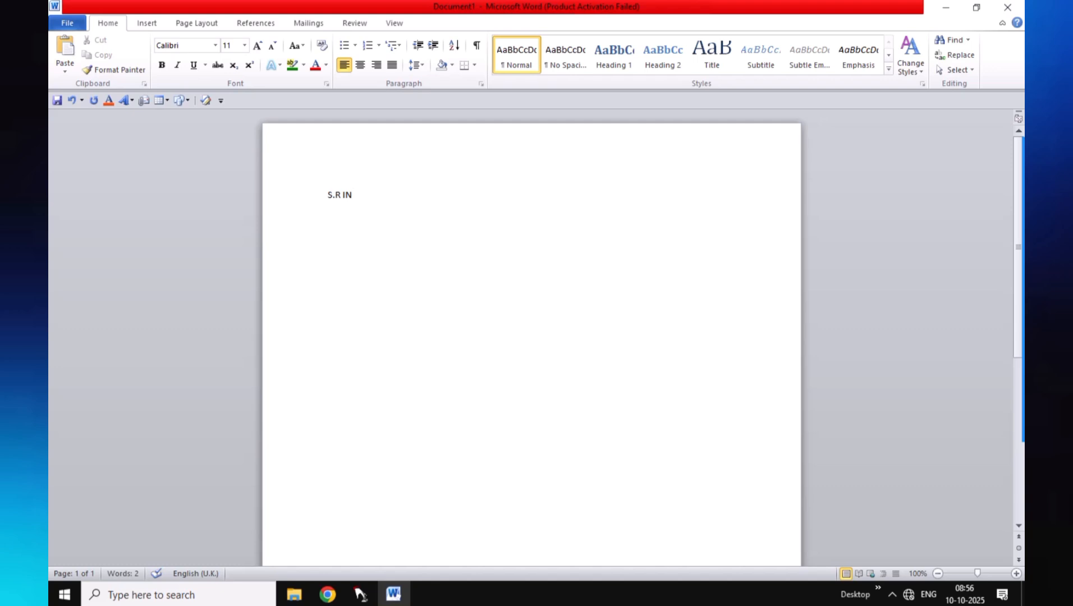
type("STITUTE OF COMPU")
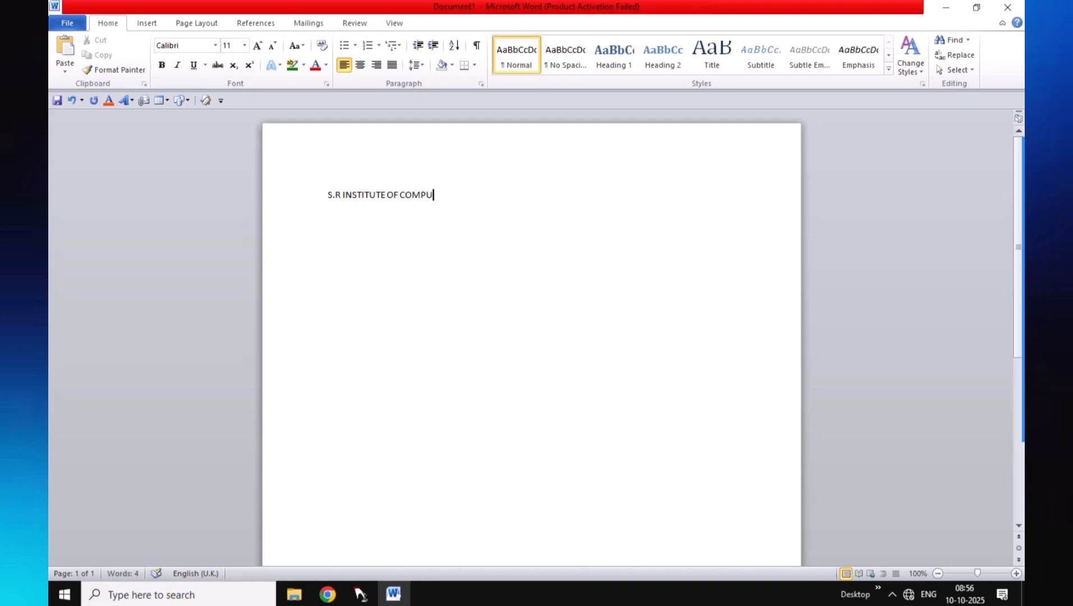
type("TER SKILL")
Enlarge the institute heading to size 26 and centre it
left_click_drag(331, 195, 491, 184)
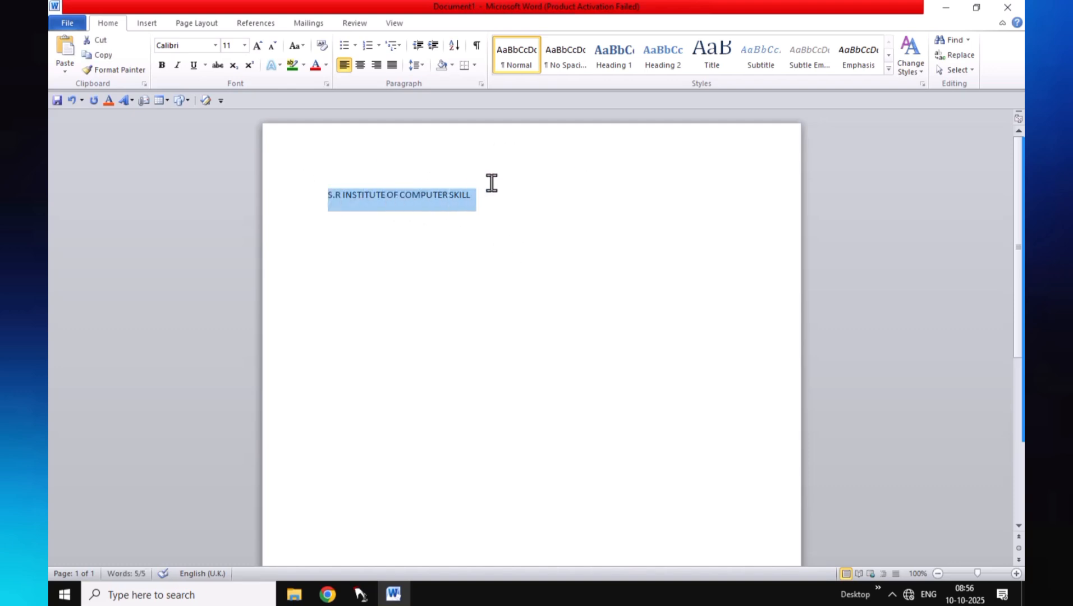
left_click(259, 46)
left_click(258, 45)
left_click(259, 45)
left_click(259, 46)
left_click(258, 46)
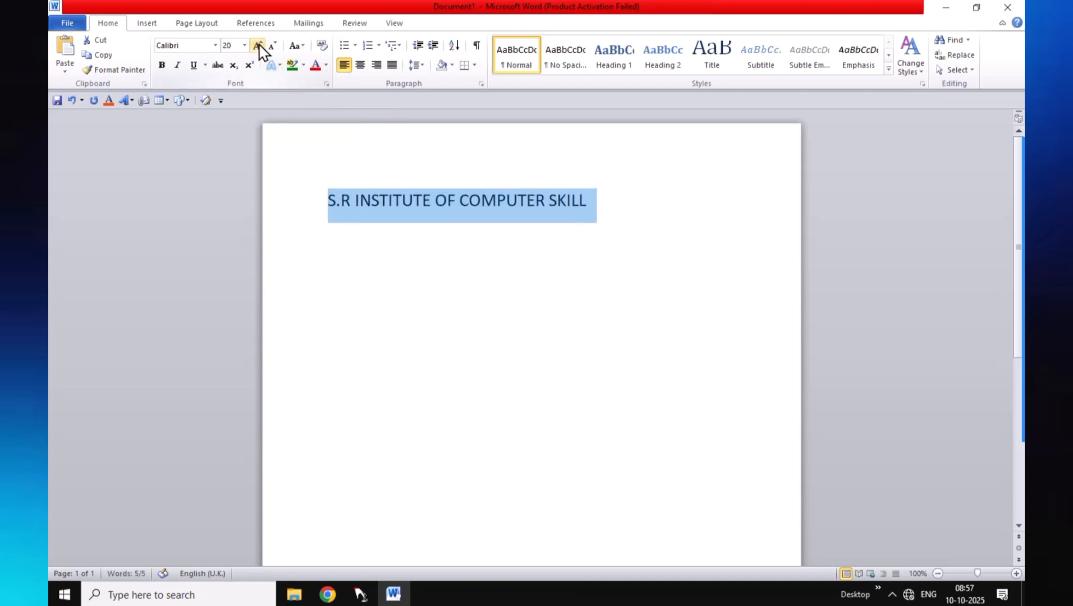
left_click(259, 45)
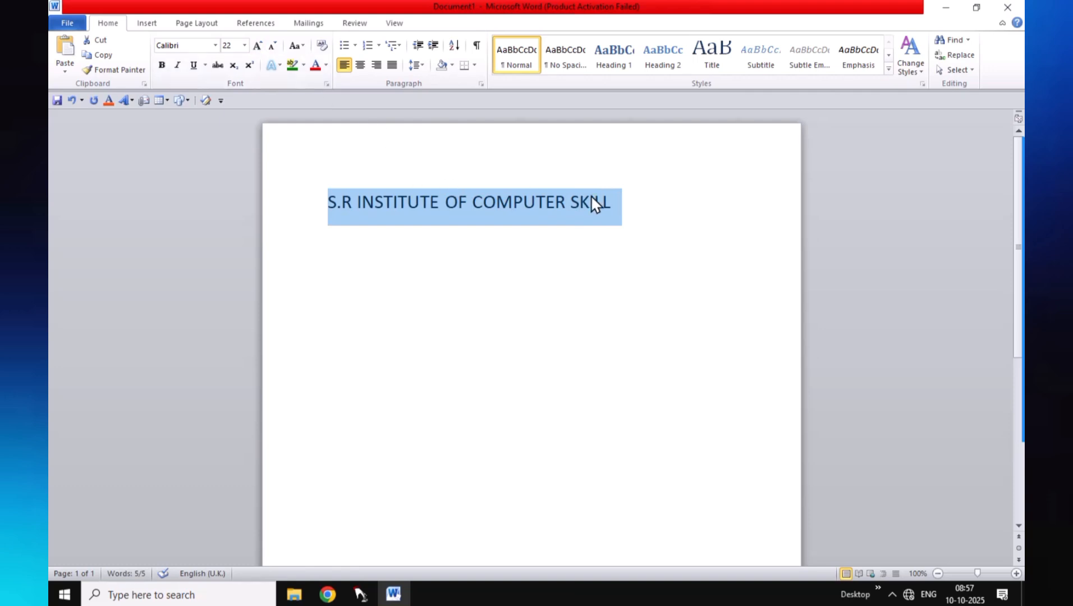
left_click(259, 46)
left_click(259, 46)
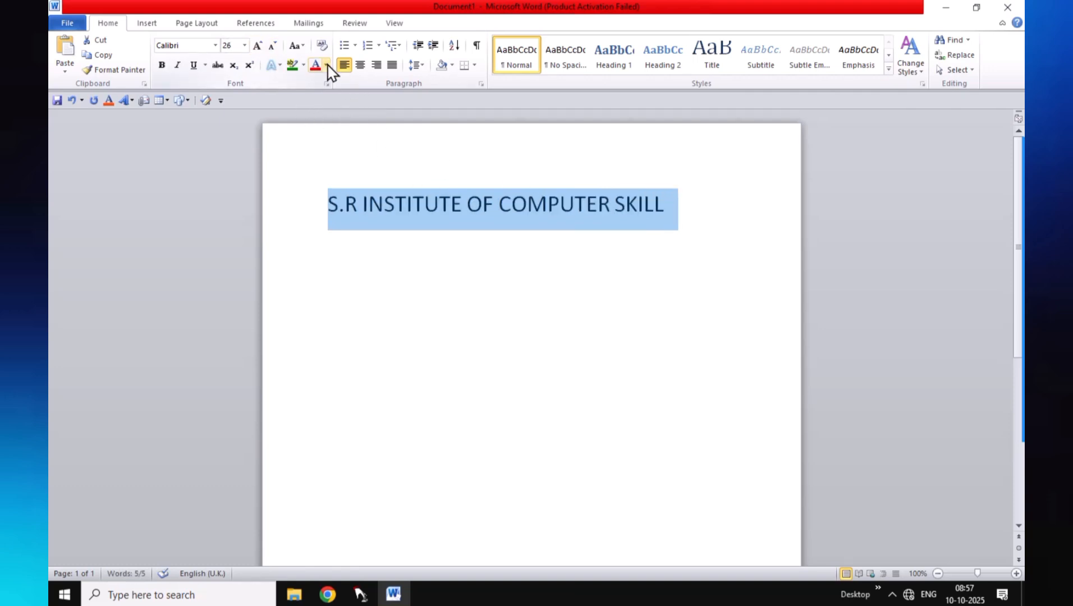
left_click(359, 66)
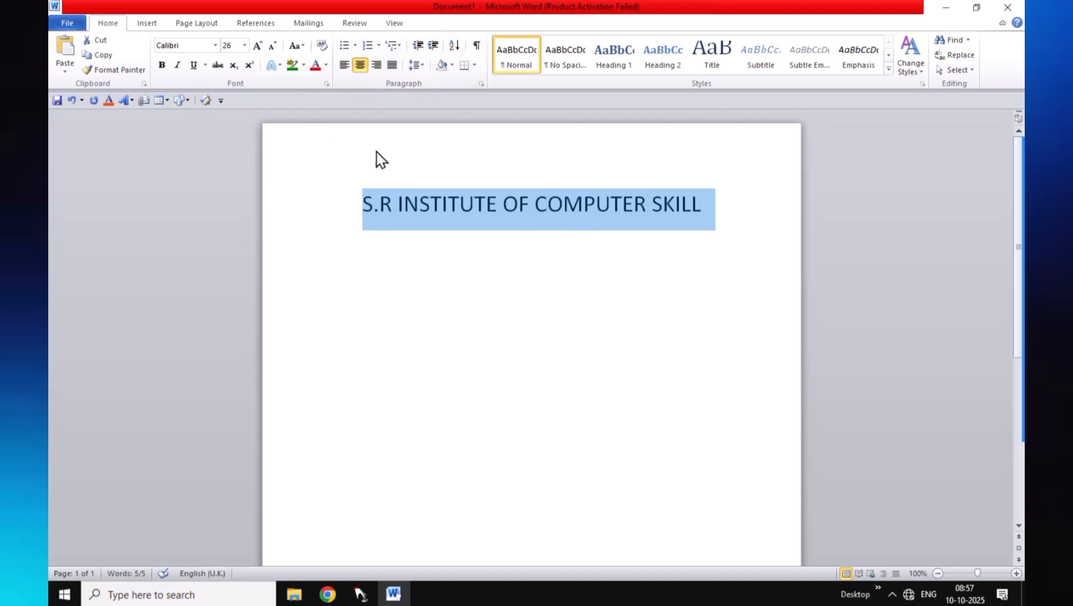
Apply Britannic Bold to the heading and start a new line below
left_click(215, 45)
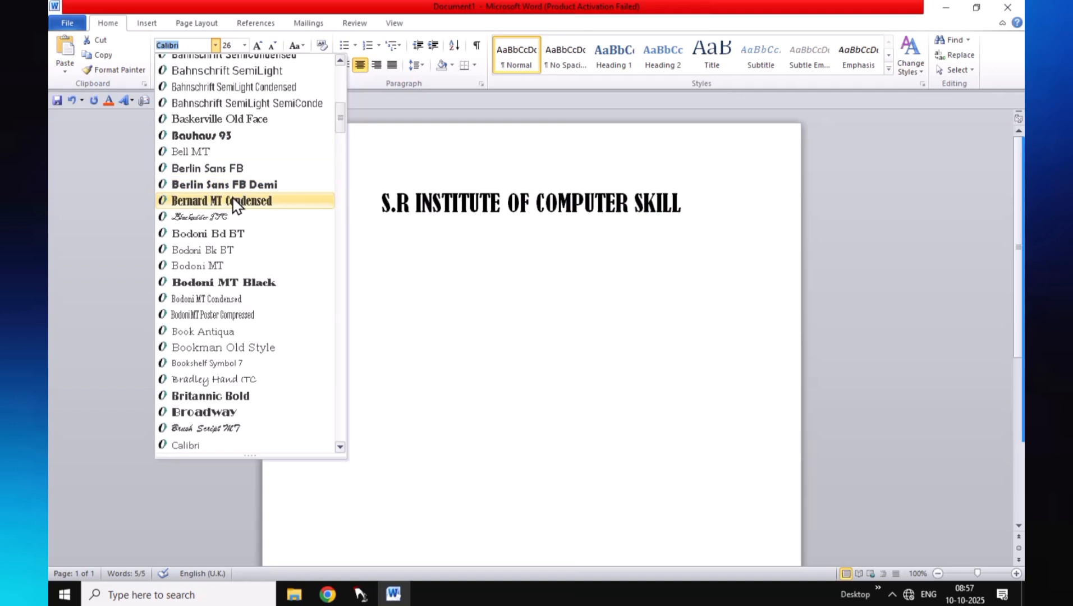
scroll(238, 277, "down", 2)
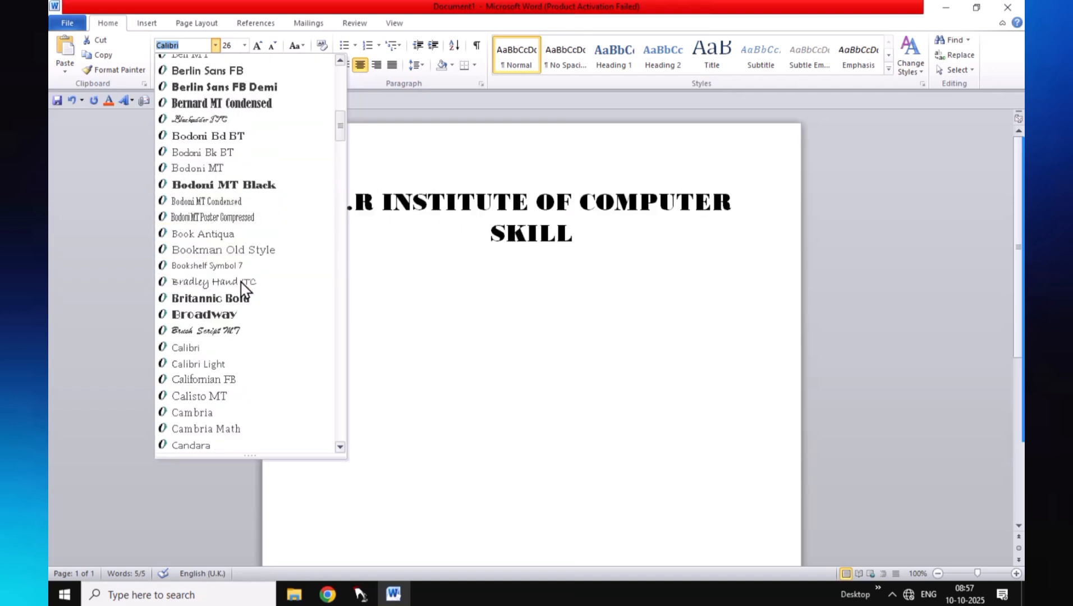
left_click(236, 293)
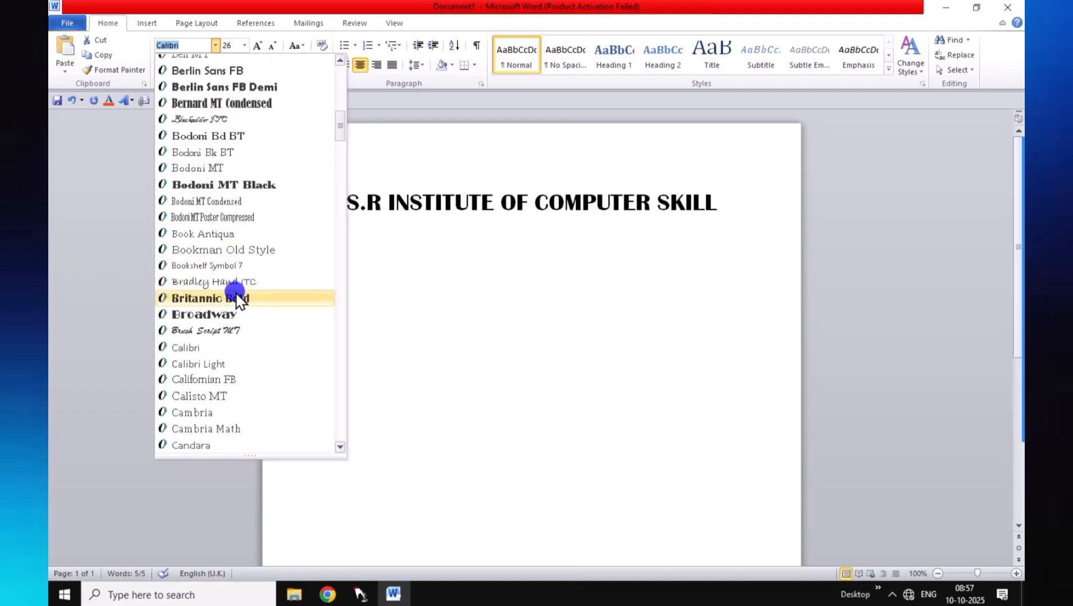
left_click(681, 237)
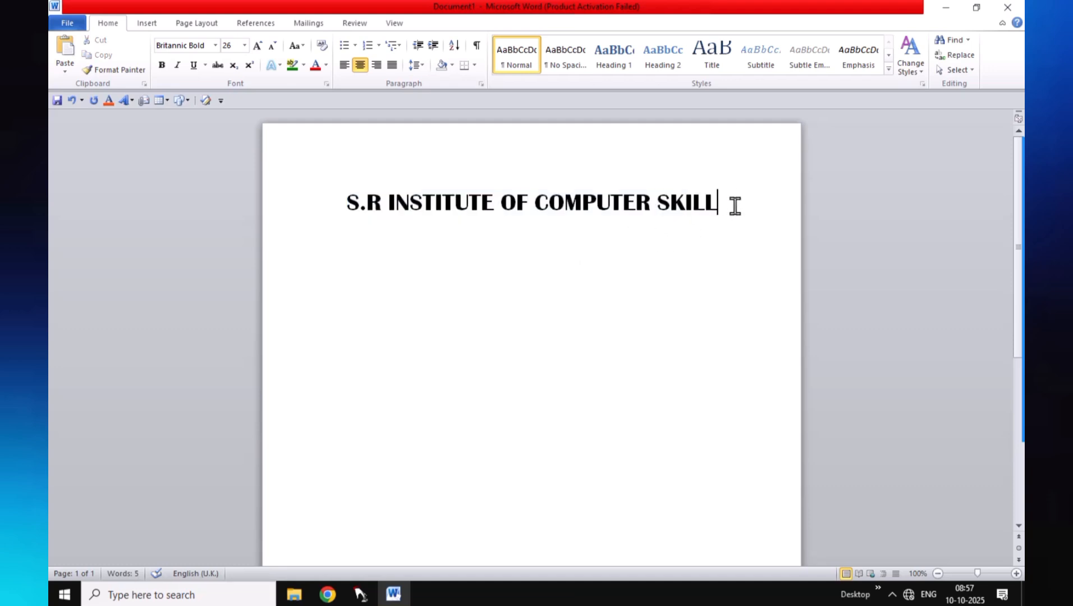
key("Return")
On a left-aligned line, type 'ADD' and the institute's postal address, correcting typos
left_click(344, 64)
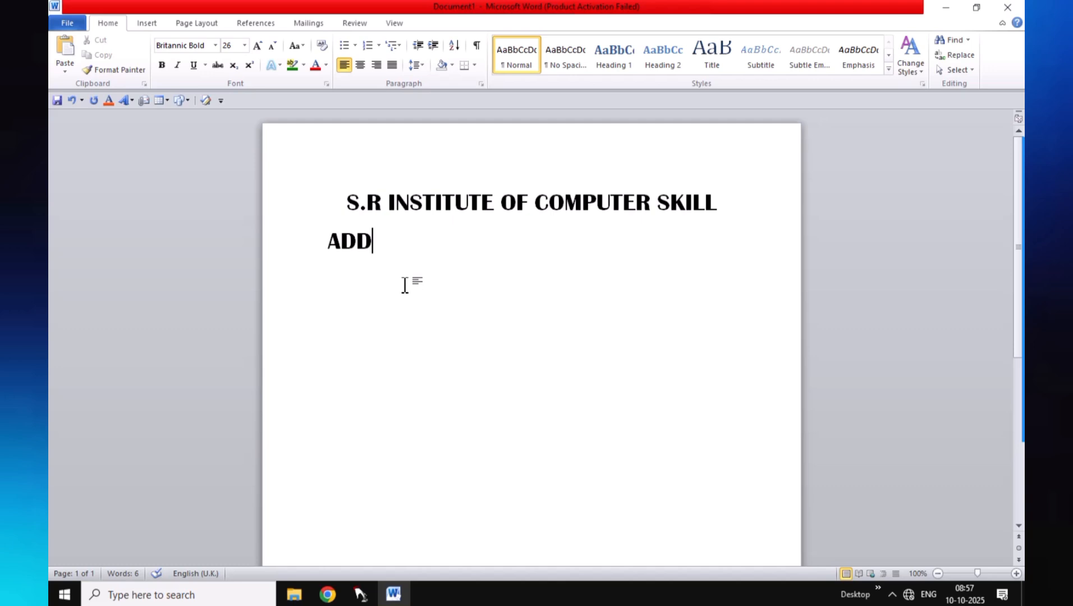
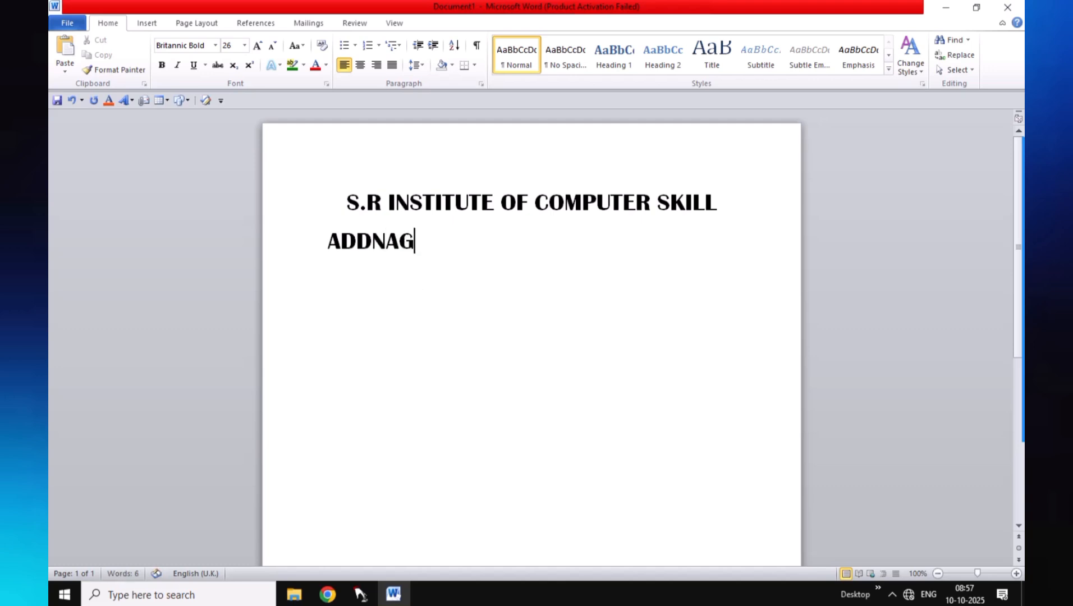
key("BackSpace")
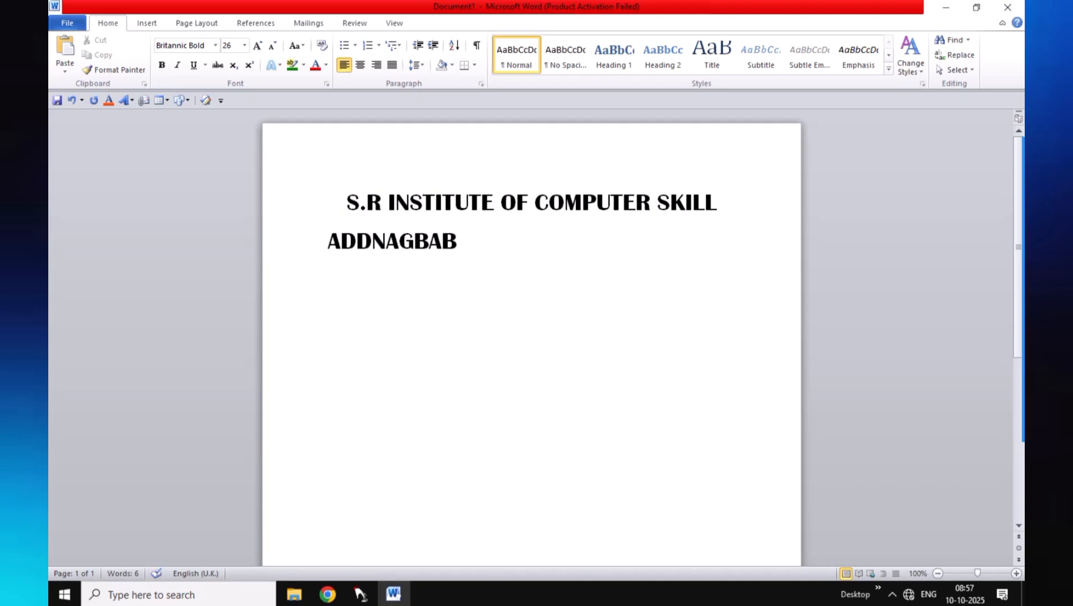
key("Left")
key("Left")
key("Left")
key("Left")
key("Left")
key("Left")
key("Left")
key("Right")
key("Right")
key("Right")
key("Right")
key("Right")
key("Right")
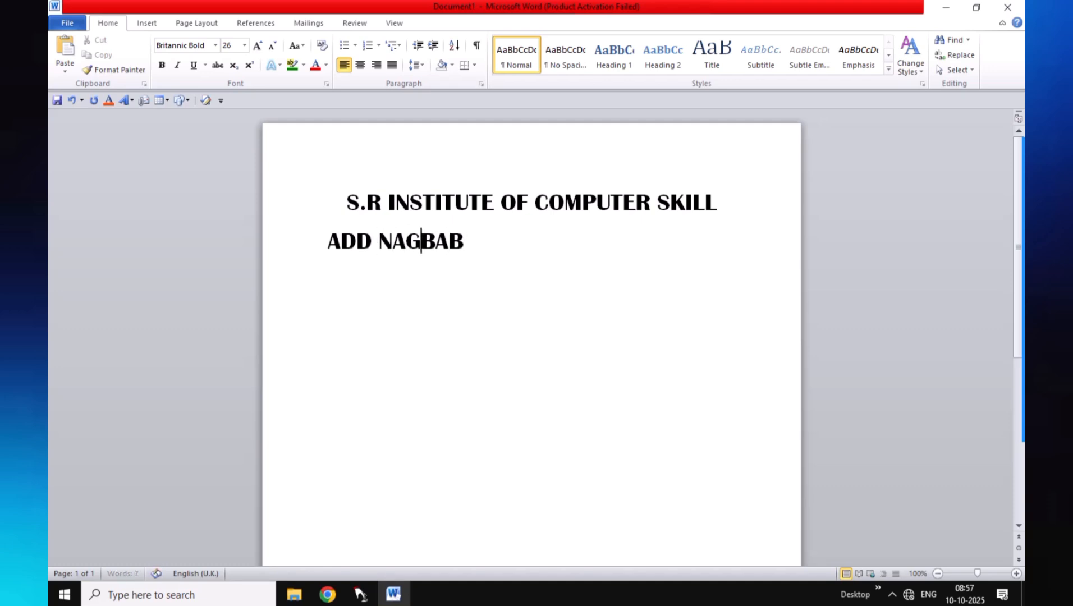
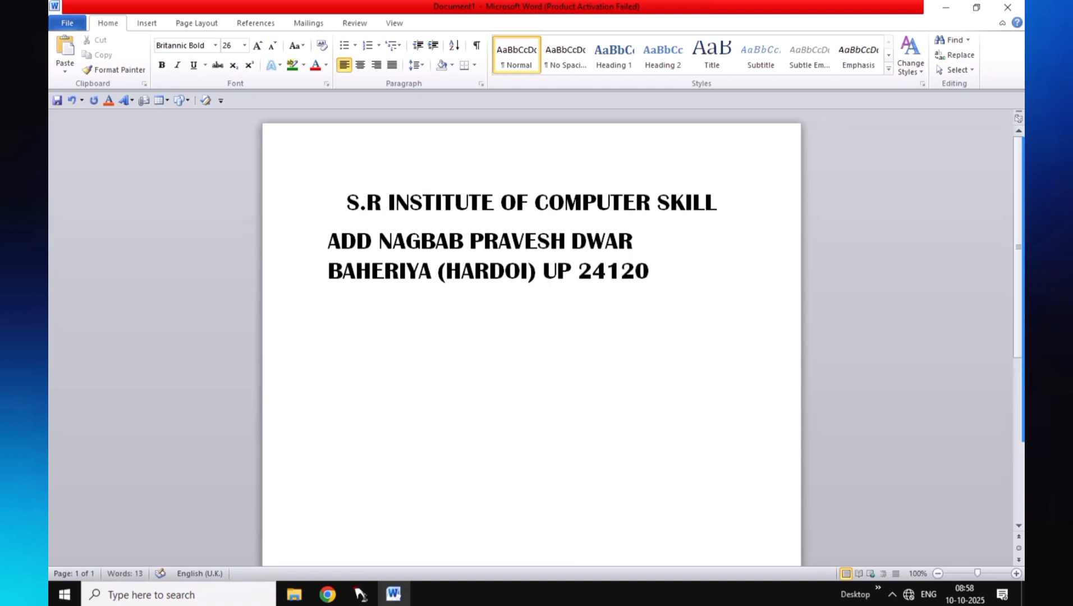
Insert a hyphen after 'ADD' and set the address text to Cambria
left_click(374, 239)
type("-")
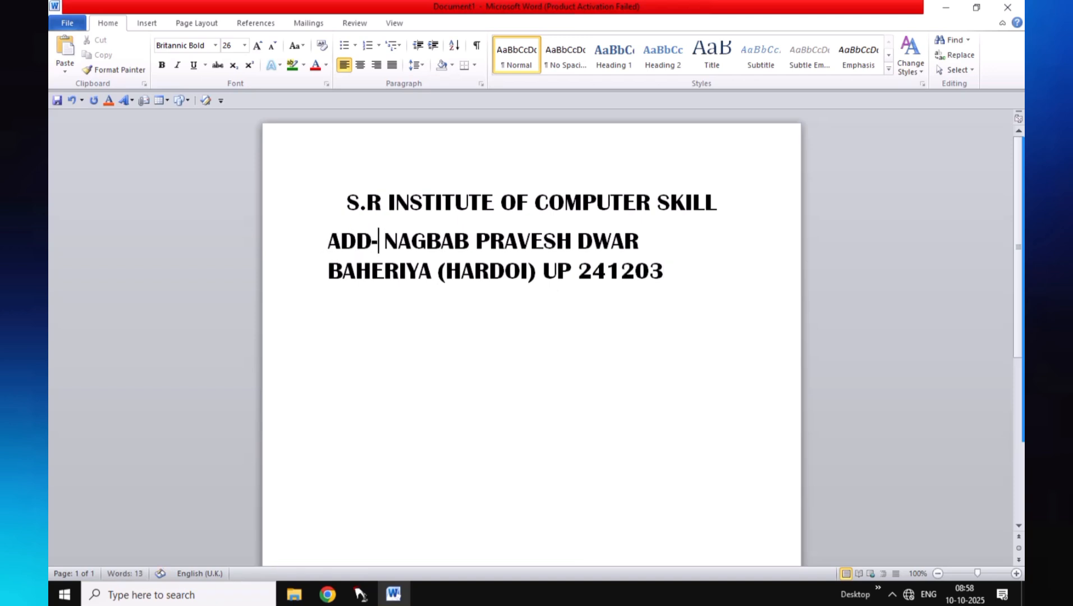
left_click_drag(329, 238, 620, 283)
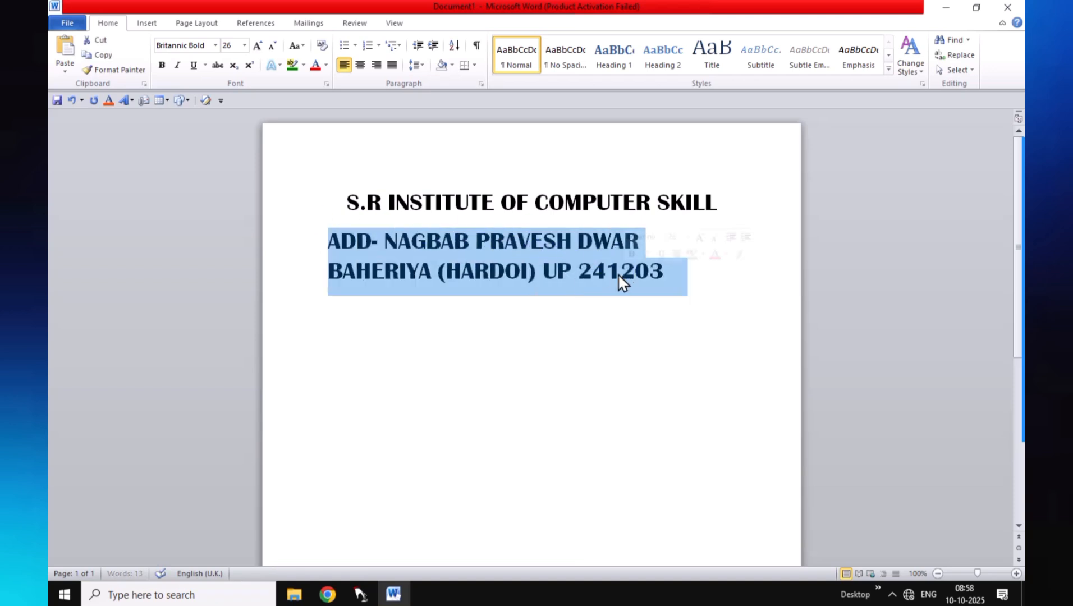
left_click(216, 45)
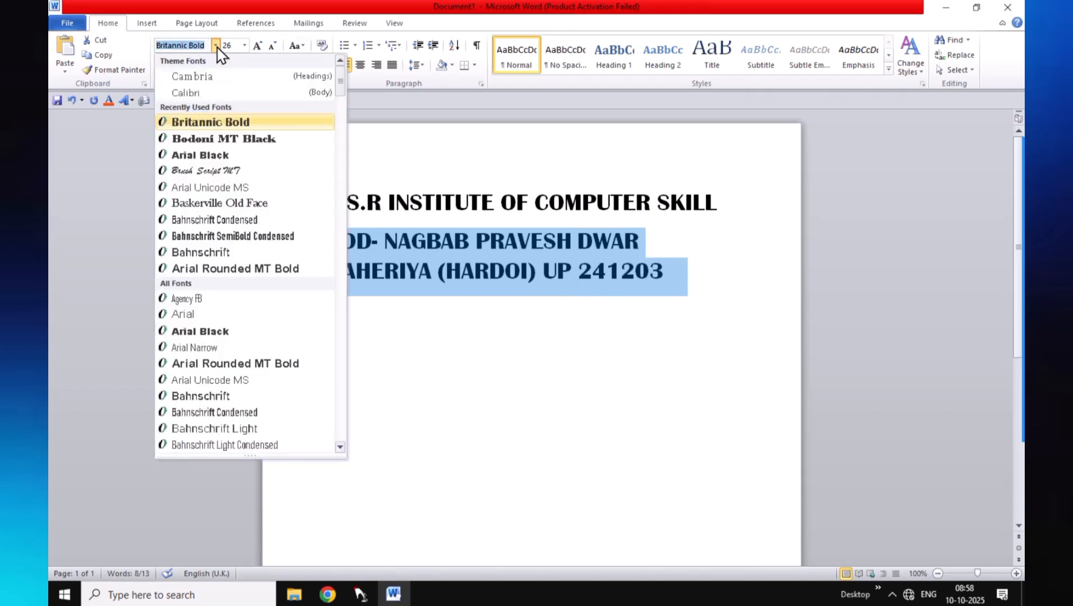
left_click(217, 77)
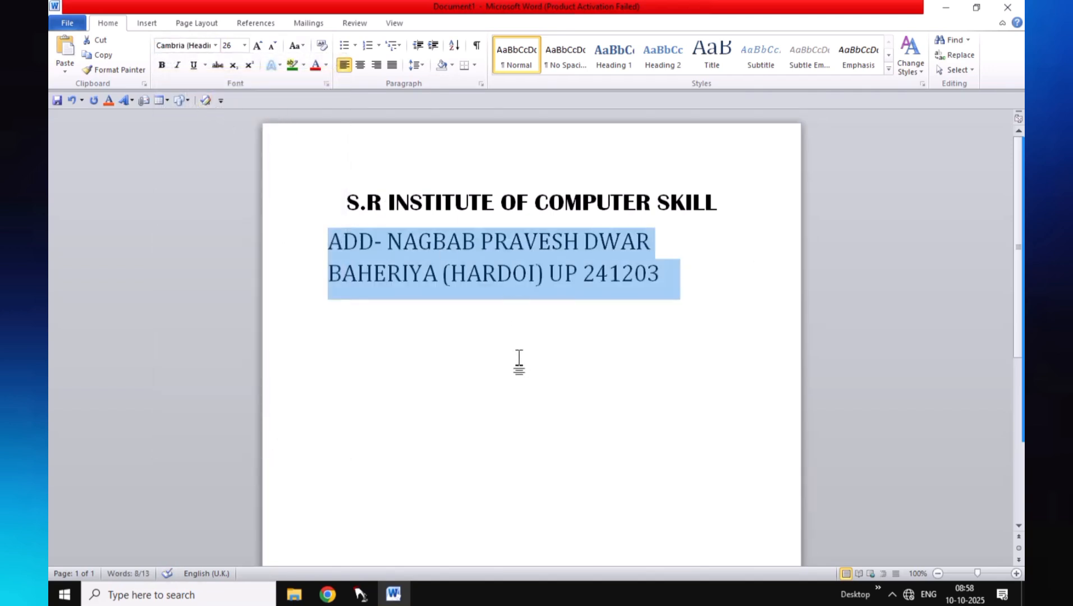
Shrink the address so it fits one centred line, then start a new line
left_click(272, 45)
left_click(272, 45)
left_click(272, 45)
left_click(273, 45)
left_click(272, 45)
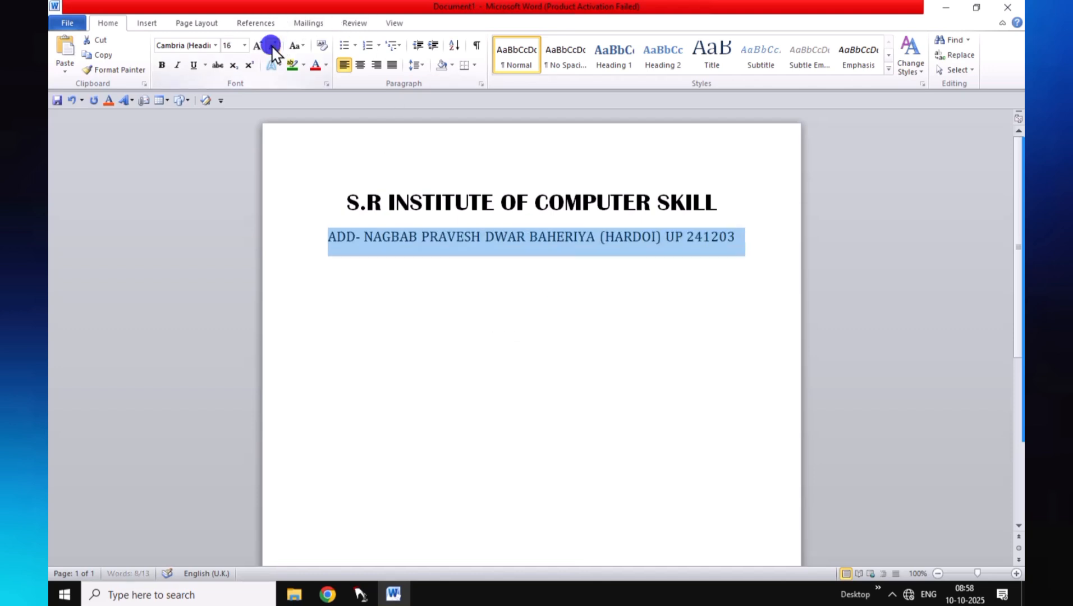
left_click(272, 45)
left_click(272, 45)
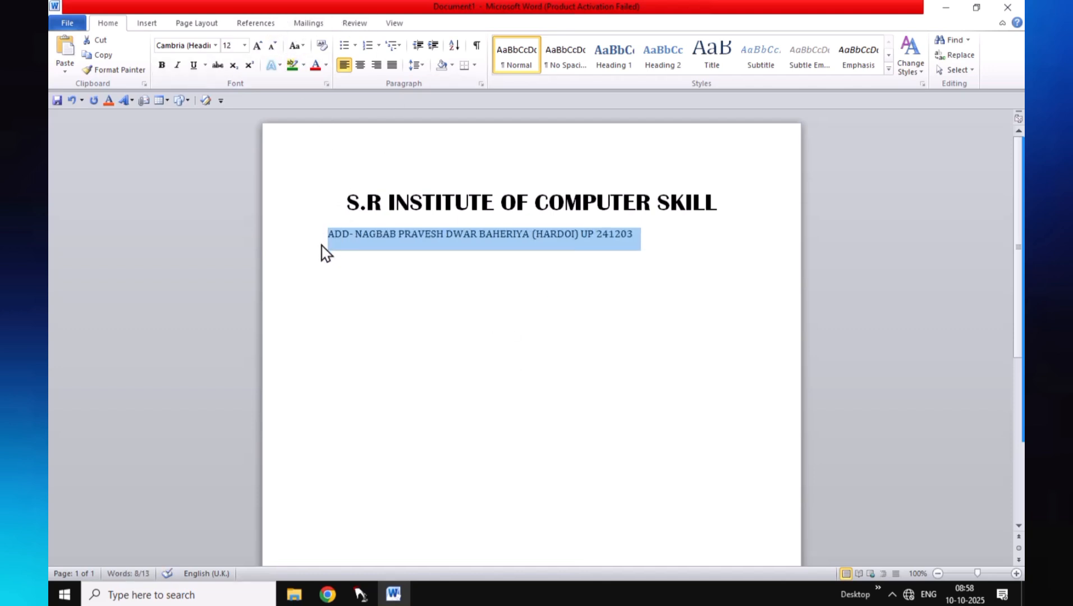
left_click(359, 65)
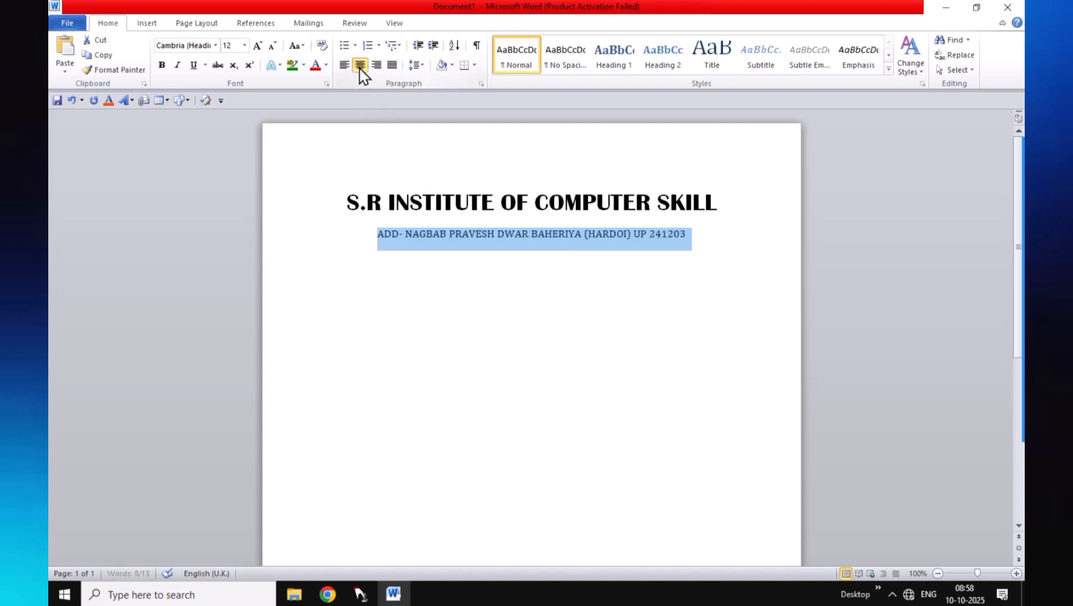
left_click(409, 258)
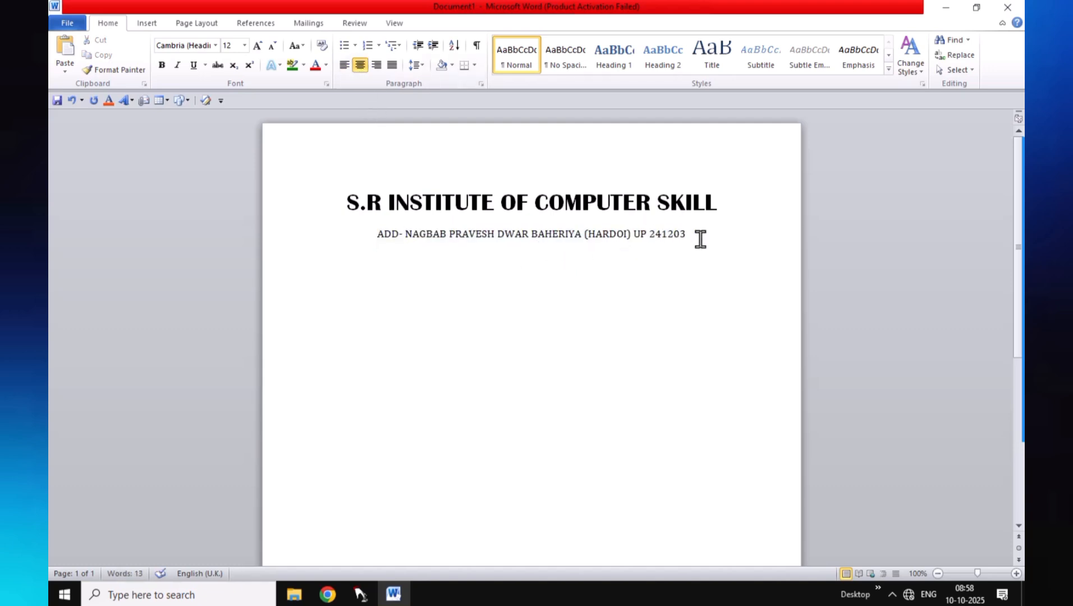
key("Return")
Start a left-aligned line with a bold 'EMAIL' label
left_click(344, 65)
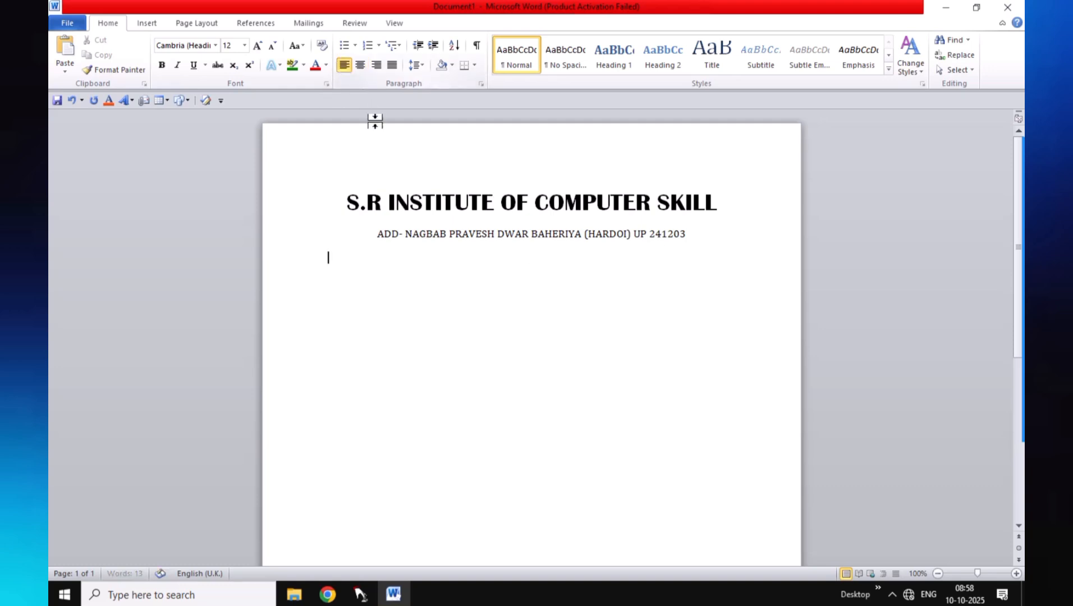
left_click(379, 247)
type("V")
key("Tab")
type("EMA")
key("shift+Left")
key("shift+Left")
key("shift+Left")
key("shift+Left")
key("shift+Left")
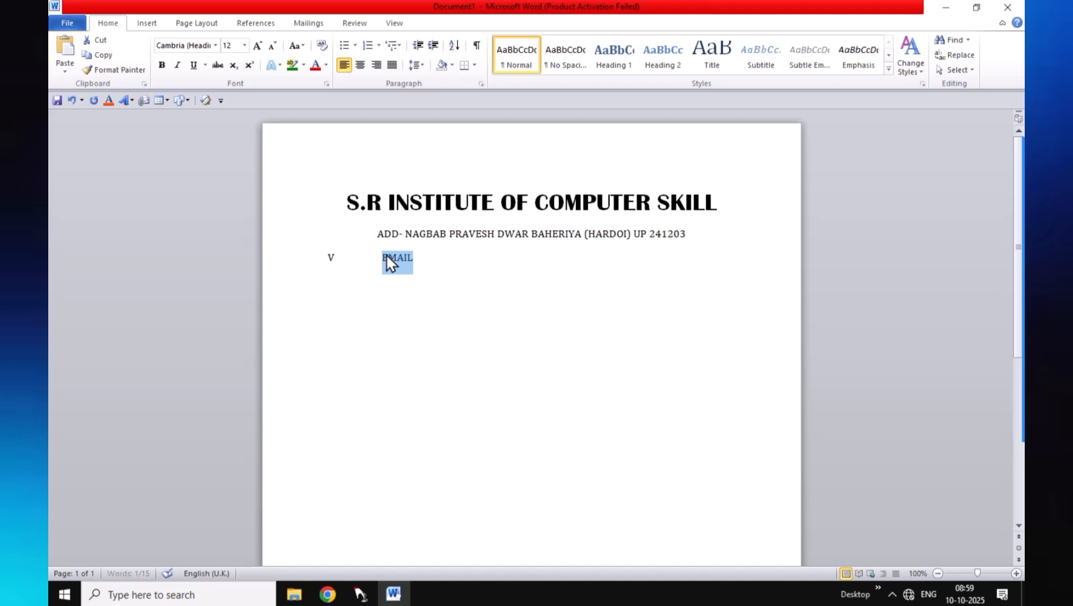
key("ctrl+b")
Enter the institute's e-mail address after 'EMAIL-' and select both contact lines
left_click(437, 260)
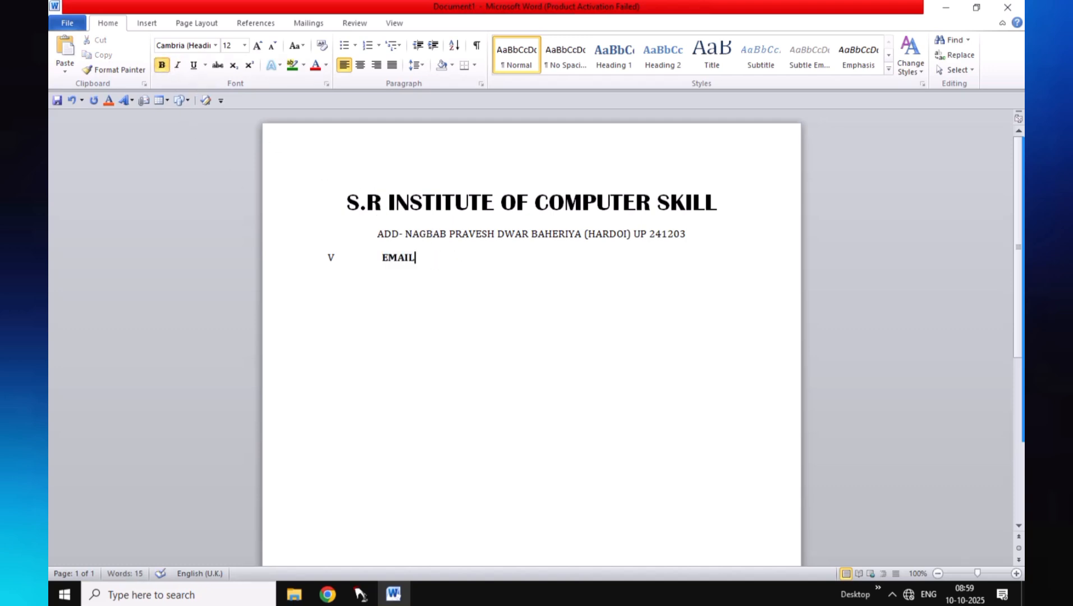
type("- SINGH")
key("BackSpace")
key("BackSpace")
key("BackSpace")
key("BackSpace")
key("BackSpace")
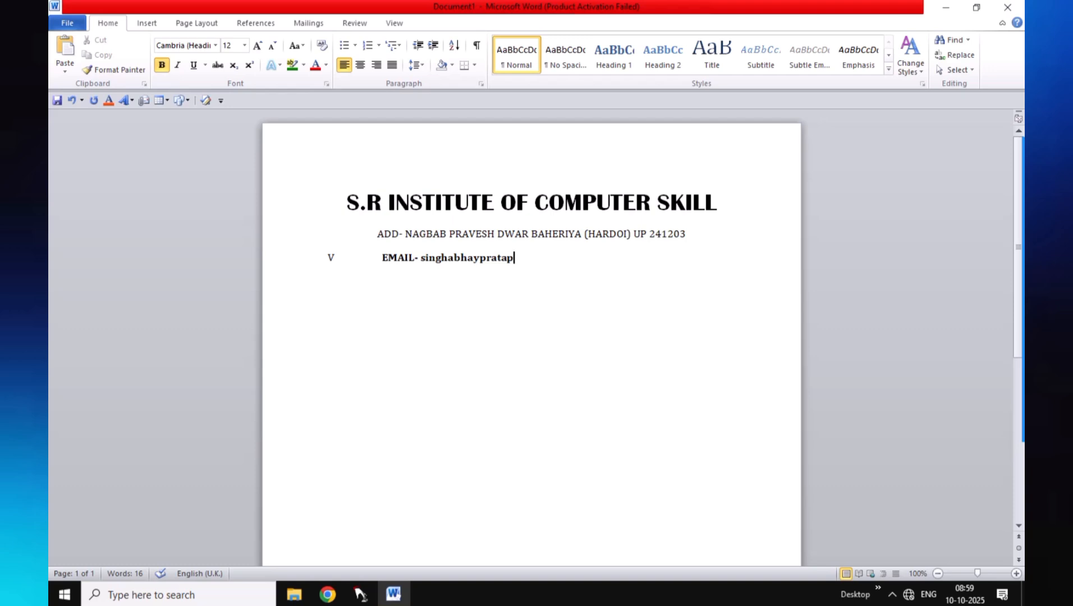
left_click(566, 258)
type("mail.com")
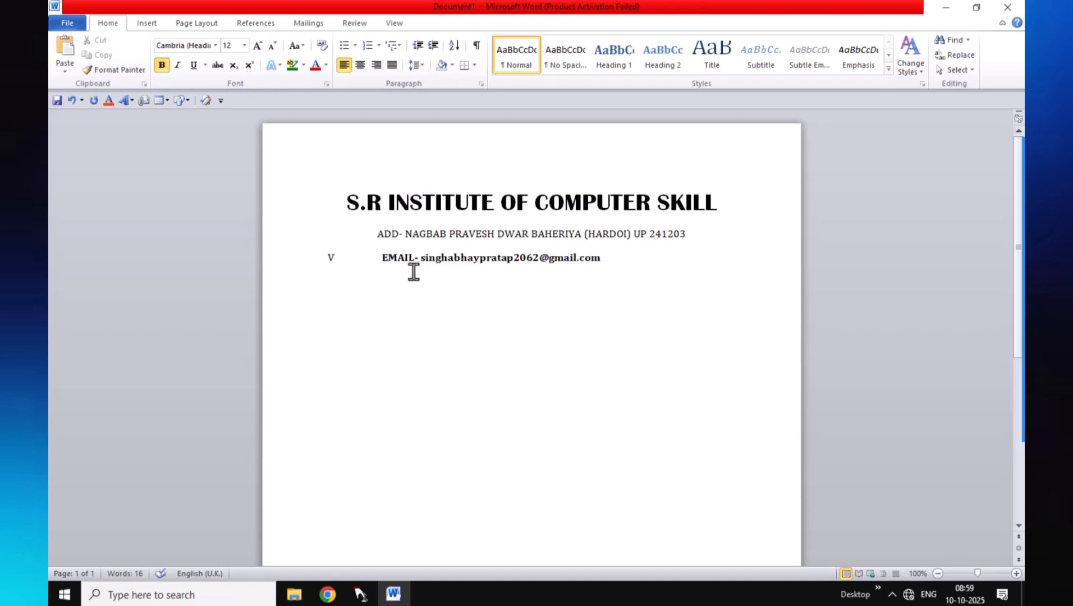
left_click_drag(378, 235, 601, 268)
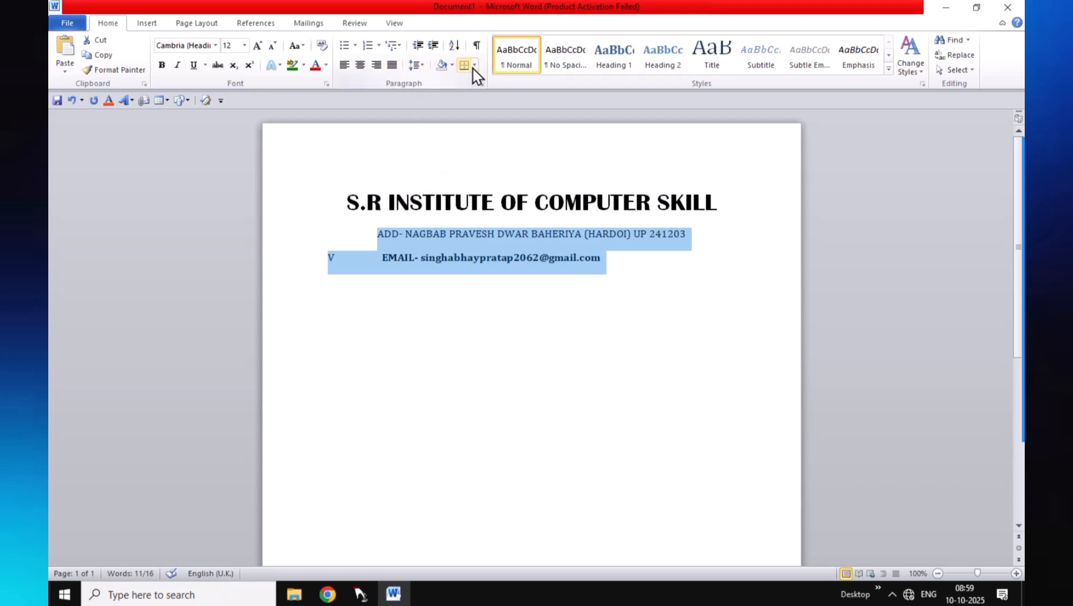
left_click(418, 65)
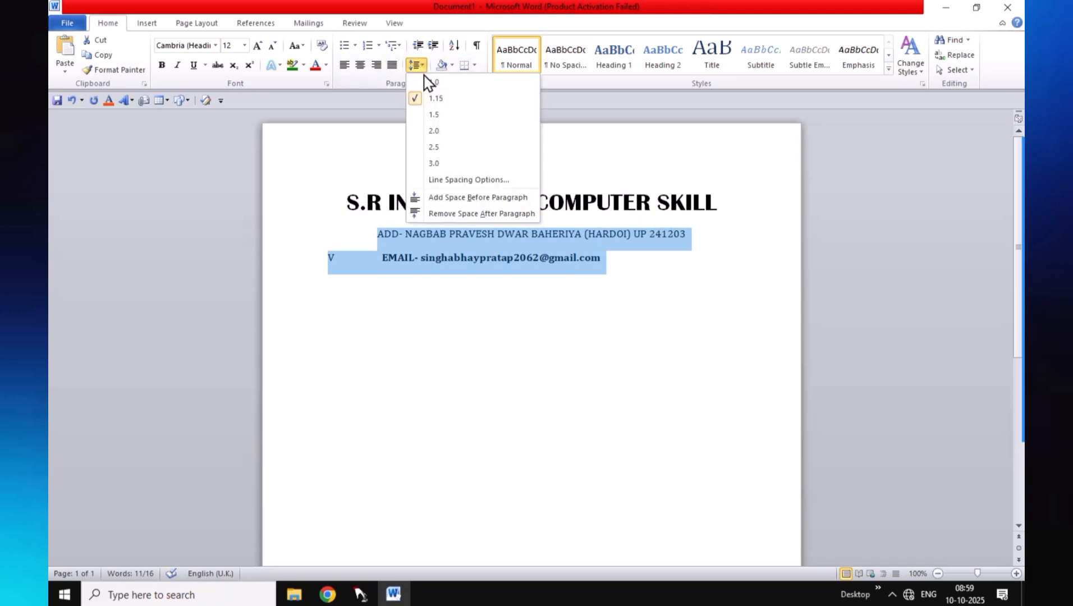
Set the contact lines to single spacing and make the address line bold
left_click(425, 82)
left_click(563, 294)
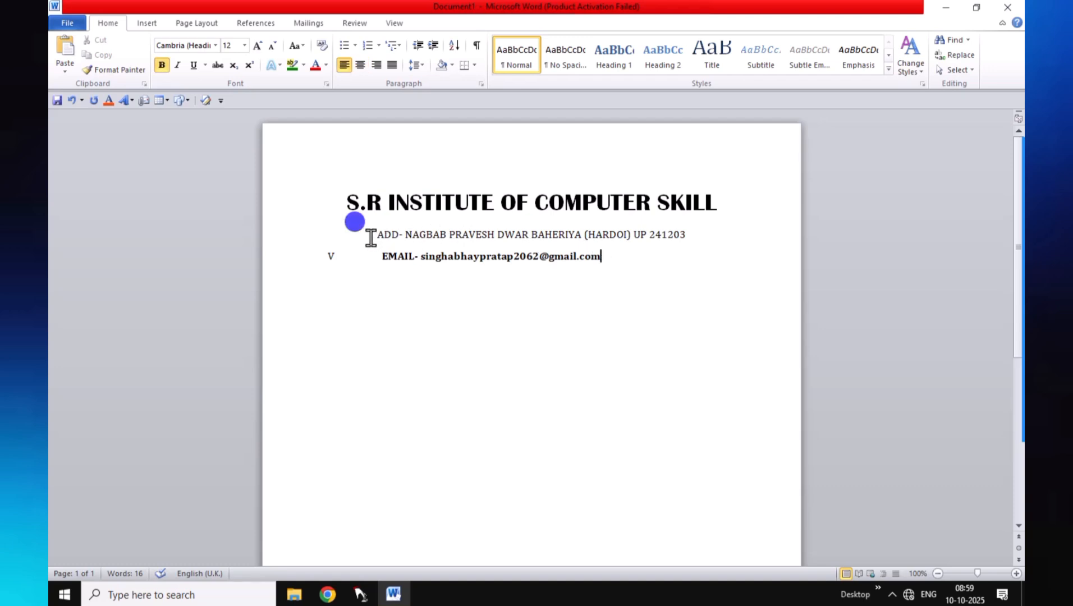
left_click_drag(370, 234, 689, 234)
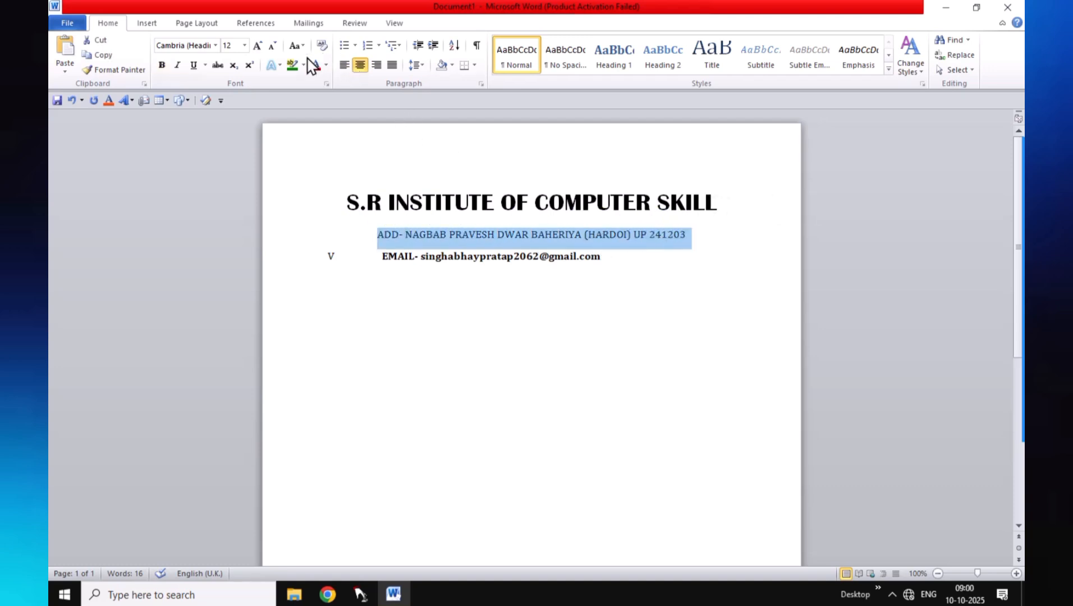
left_click(162, 65)
Delete the stray V before 'EMAIL' so the e-mail line sits centred
left_click(714, 268)
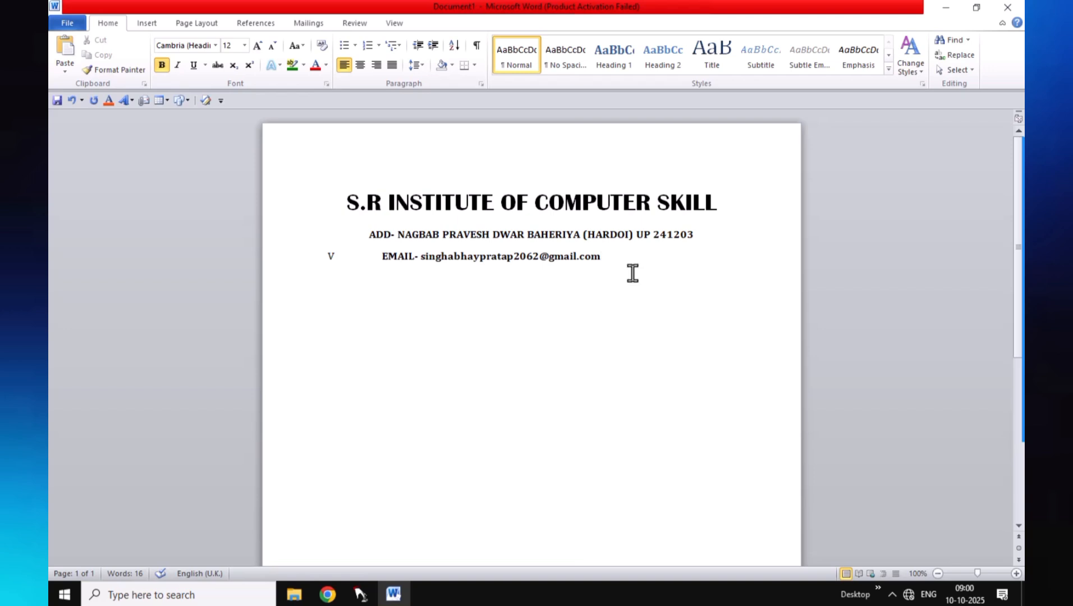
left_click_drag(319, 253, 343, 260)
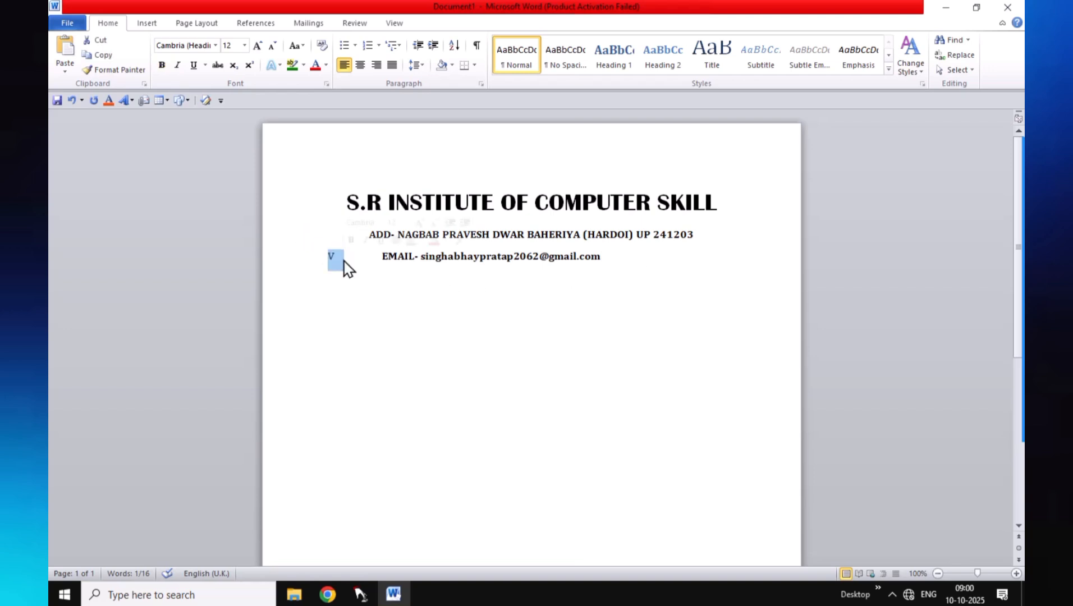
key("Delete")
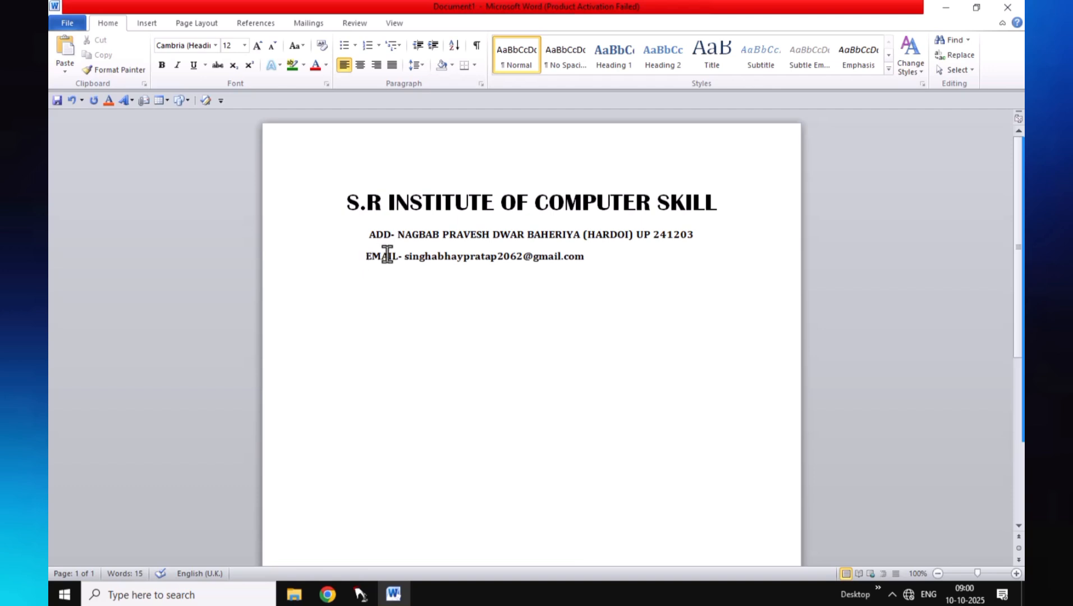
key("alt")
left_click(364, 257)
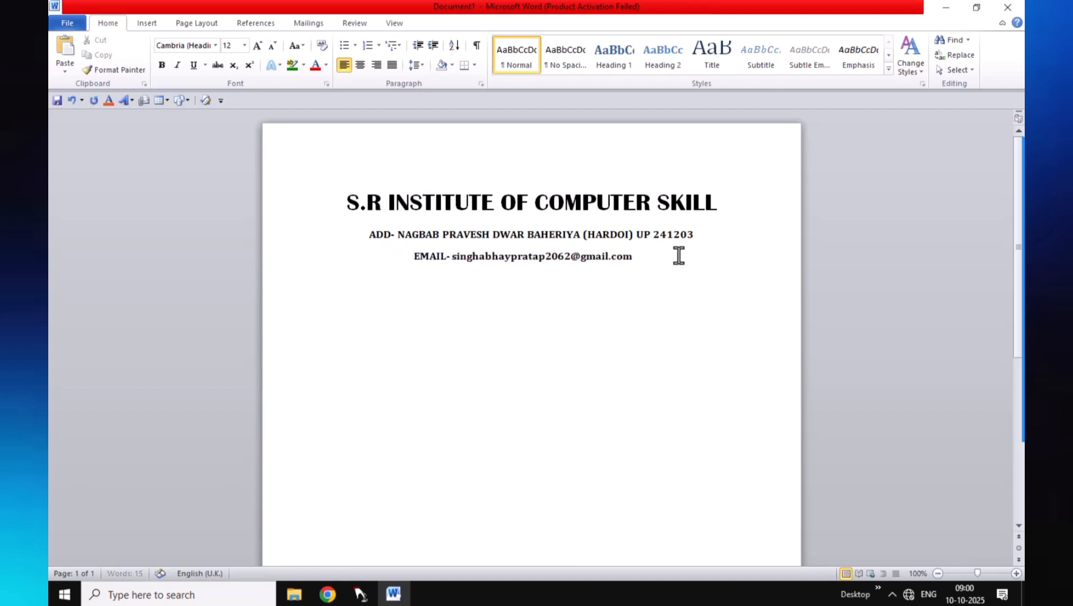
left_click(653, 257)
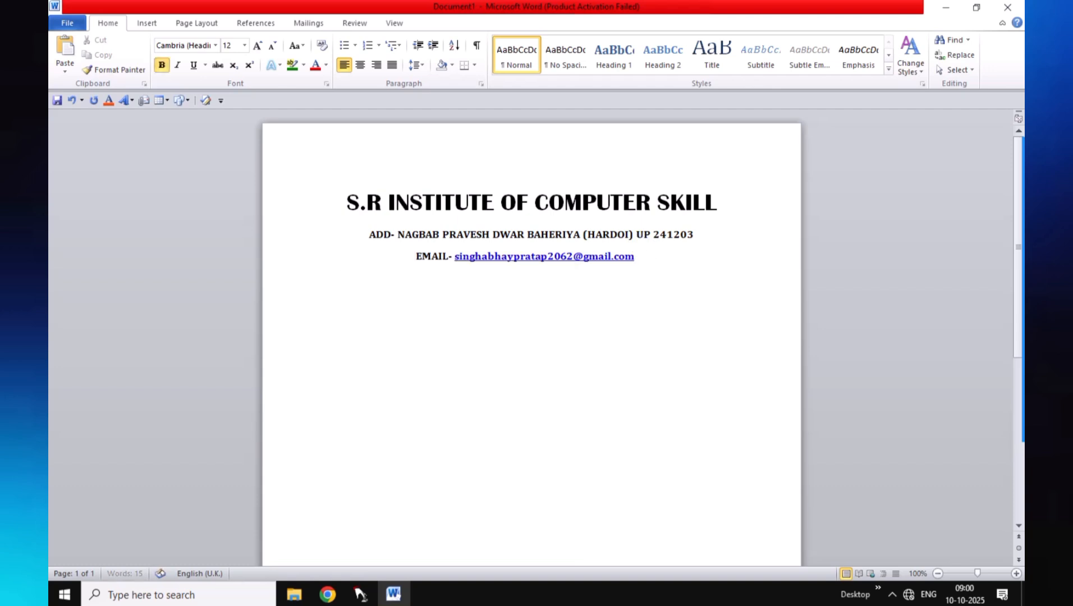
Add a 'Mob-' line with two mobile numbers, then type 'admission form' below it
type("Mob- 630683......")
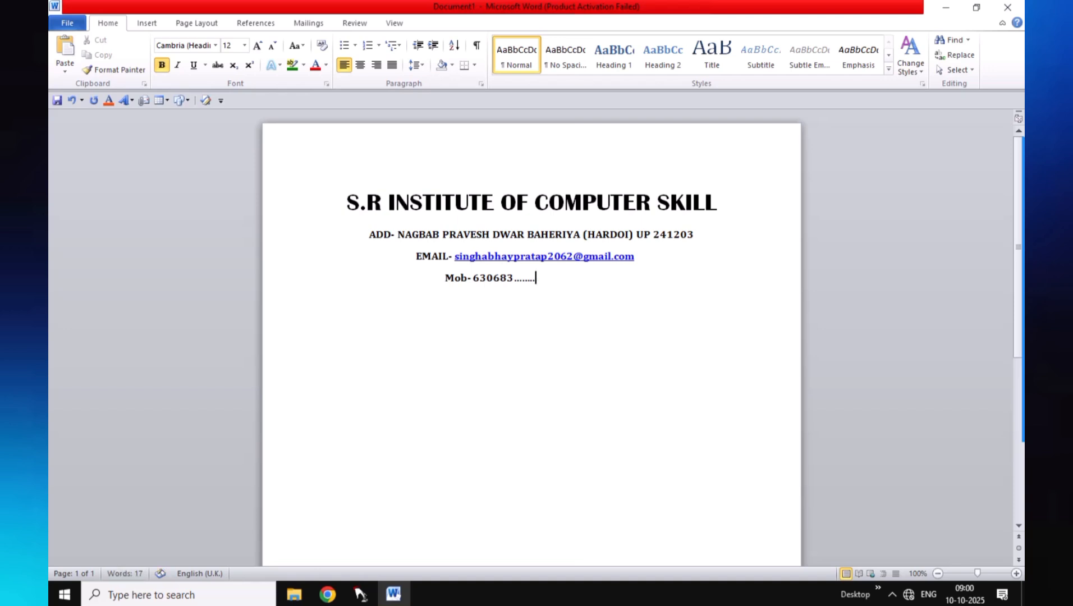
type("., 923510.........")
key("Return")
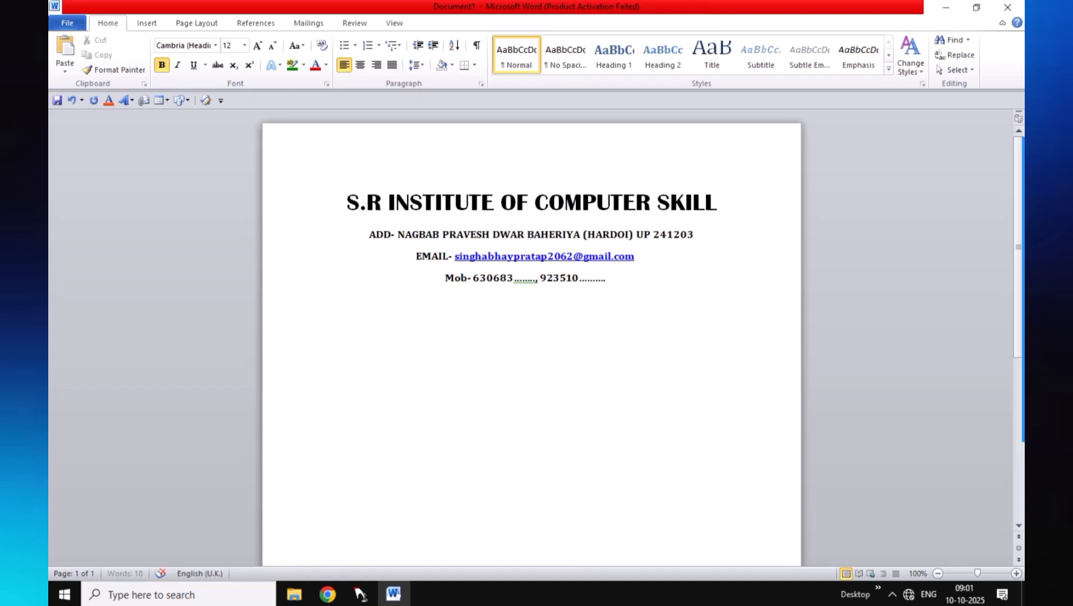
type("admission")
type("form")
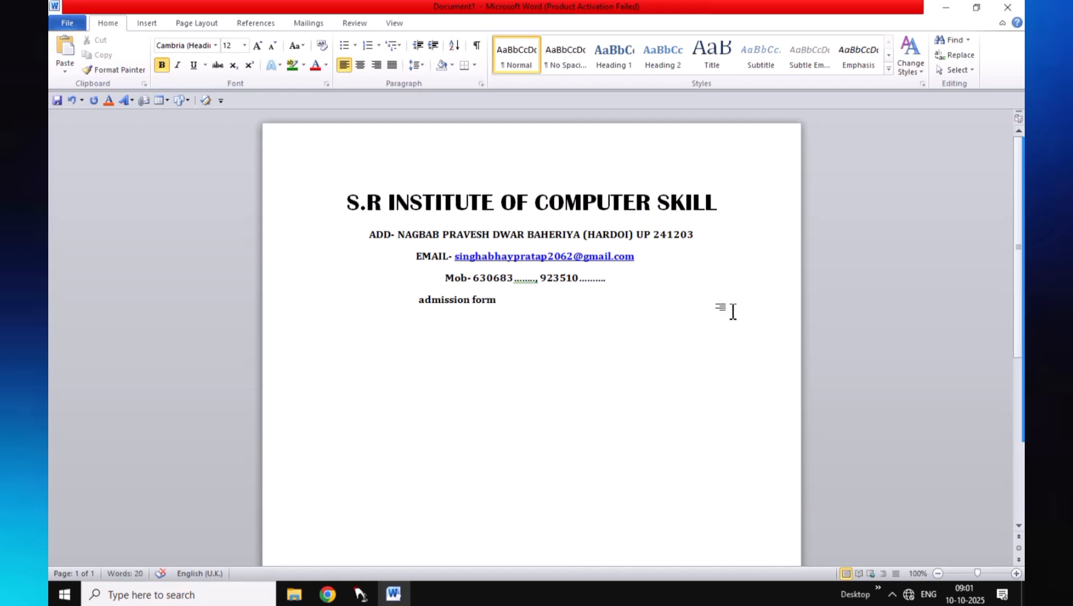
Make 'admission form' uppercase, centred at size 20, and left-align the line below
left_click_drag(415, 306, 503, 315)
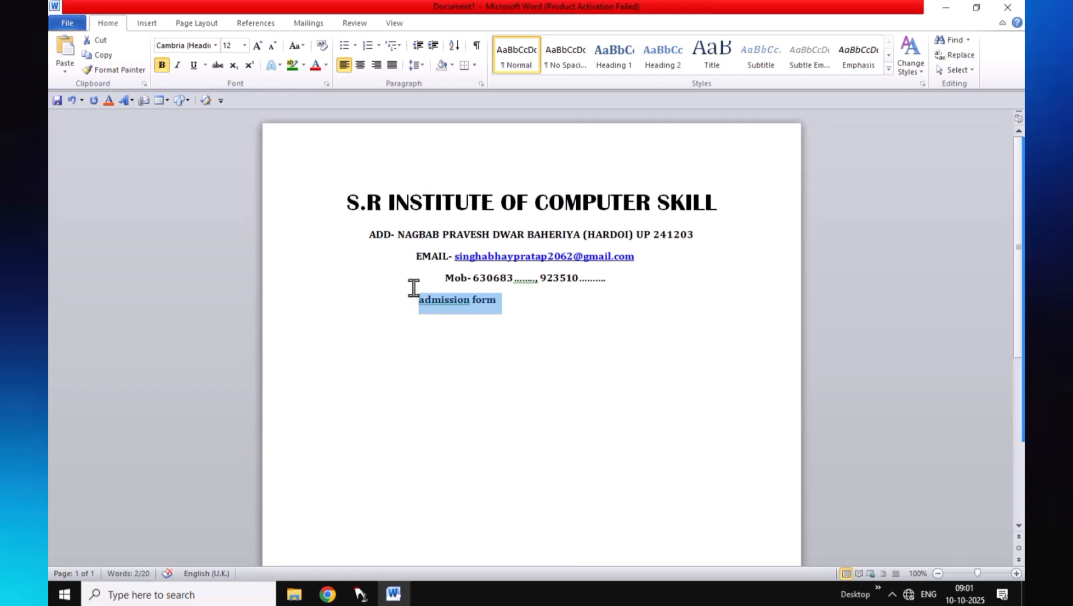
left_click(303, 46)
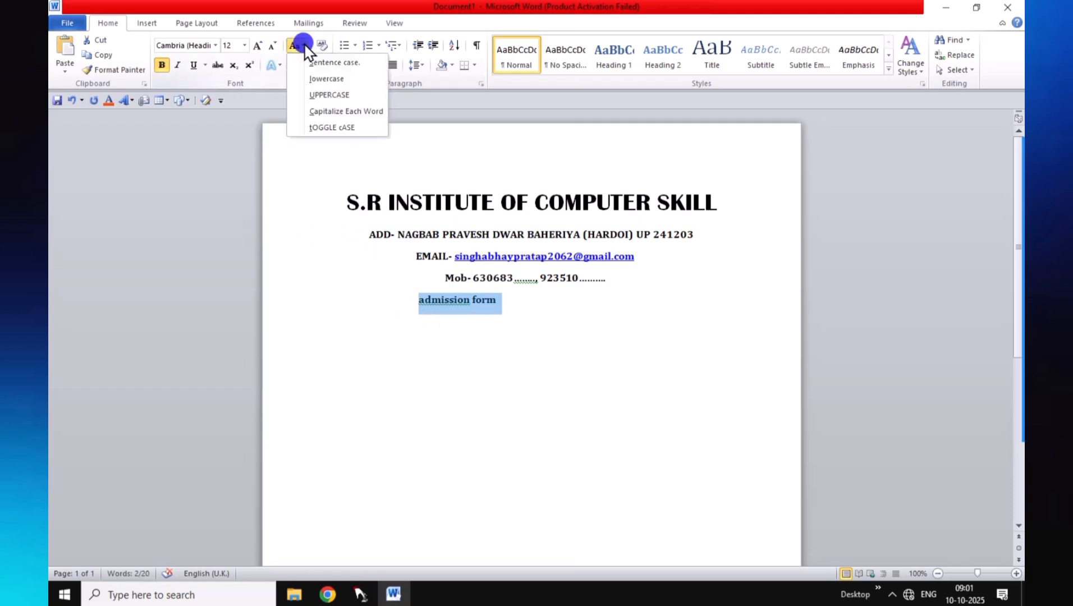
left_click(326, 96)
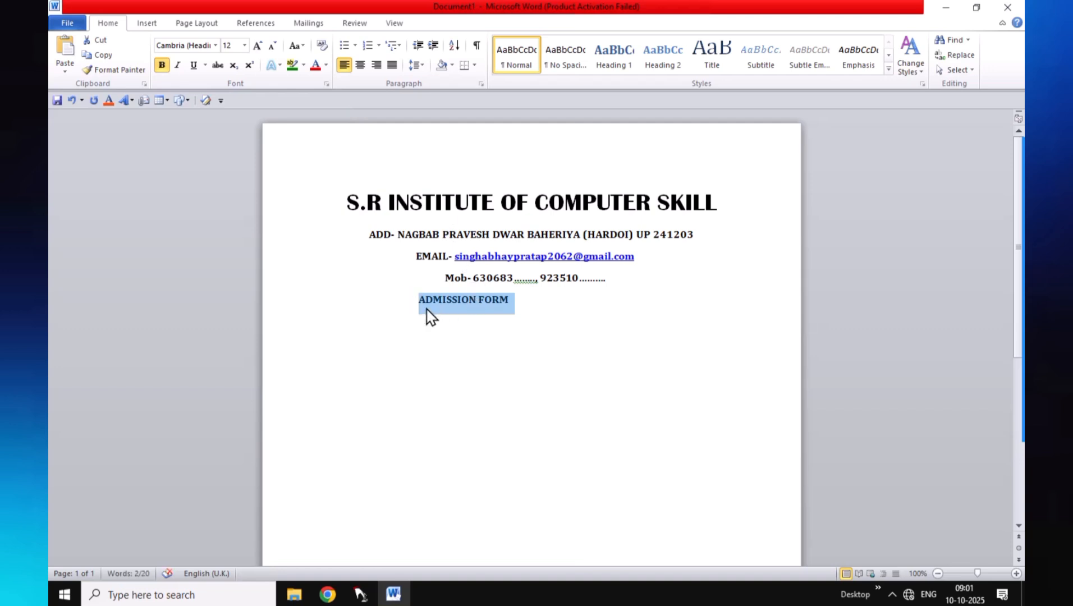
left_click(360, 65)
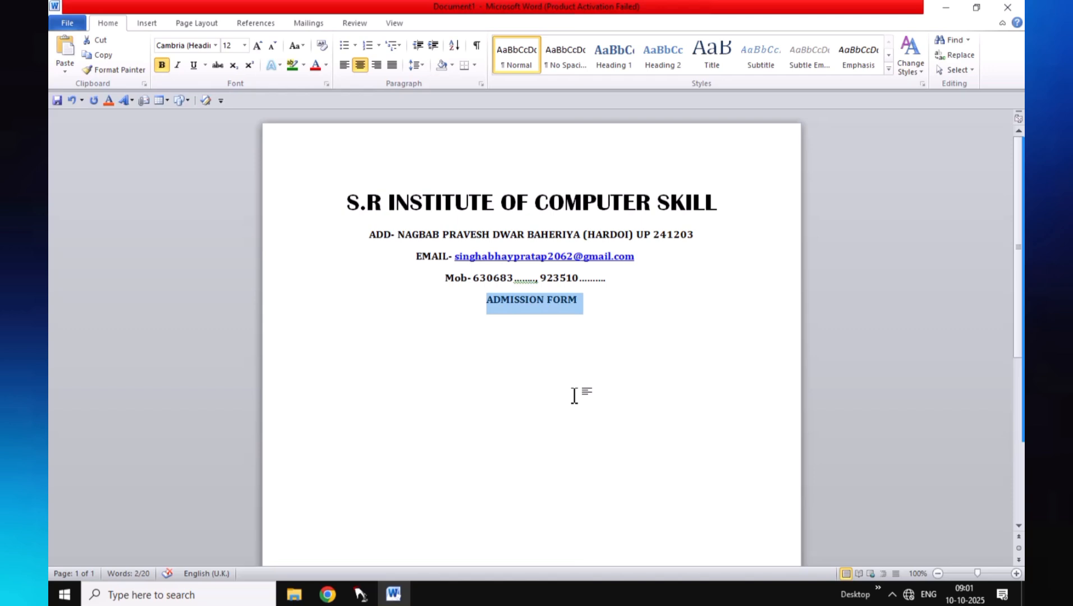
key("ctrl+shift+period")
key("ctrl+shift+period")
key("ctrl+shift+period")
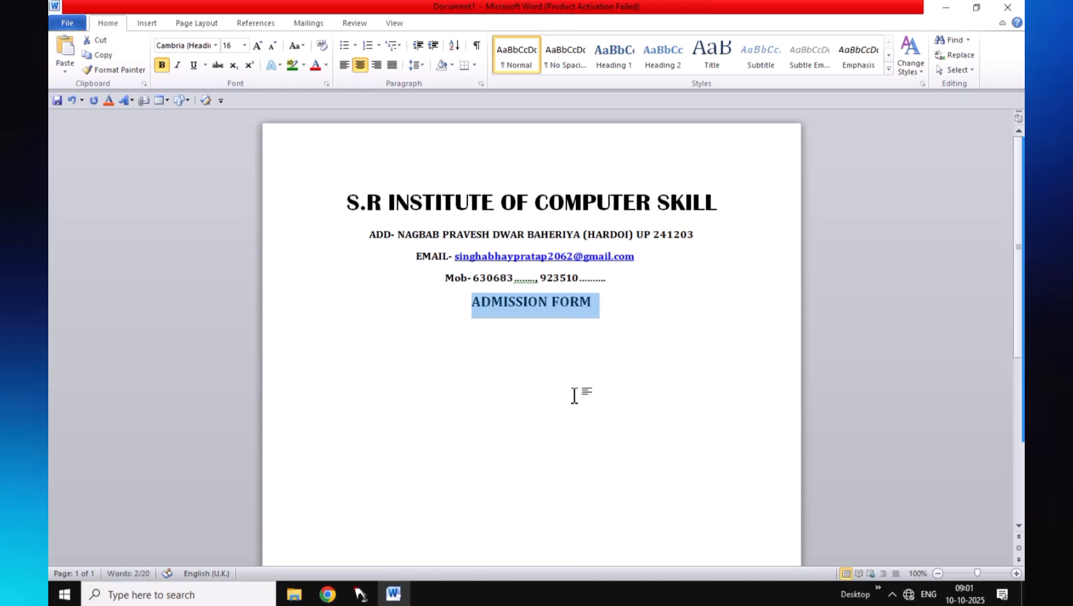
key("ctrl+shift+period")
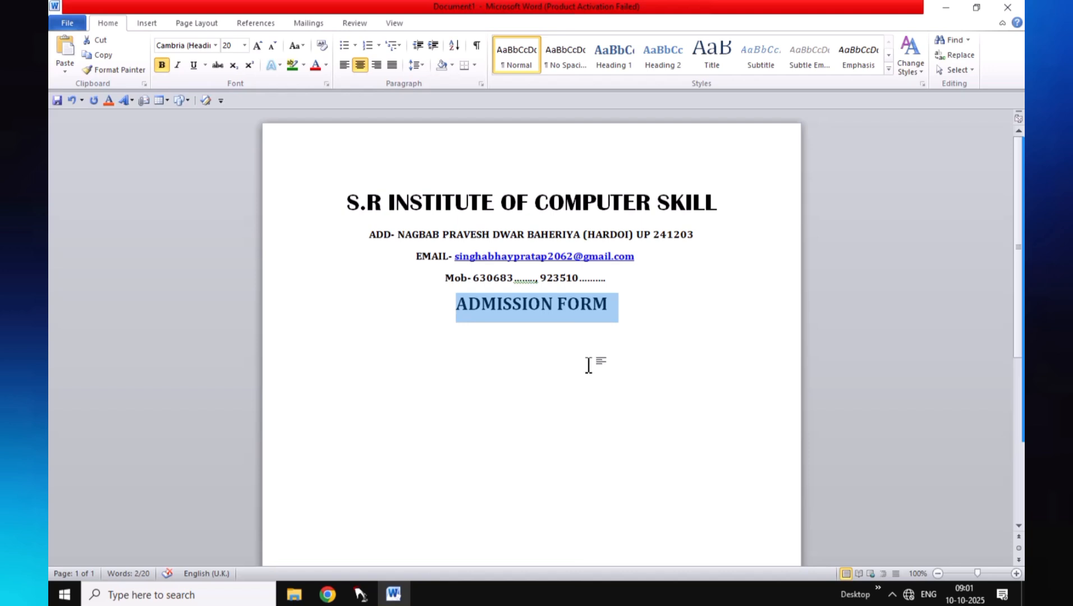
left_click(646, 330)
left_click(619, 314)
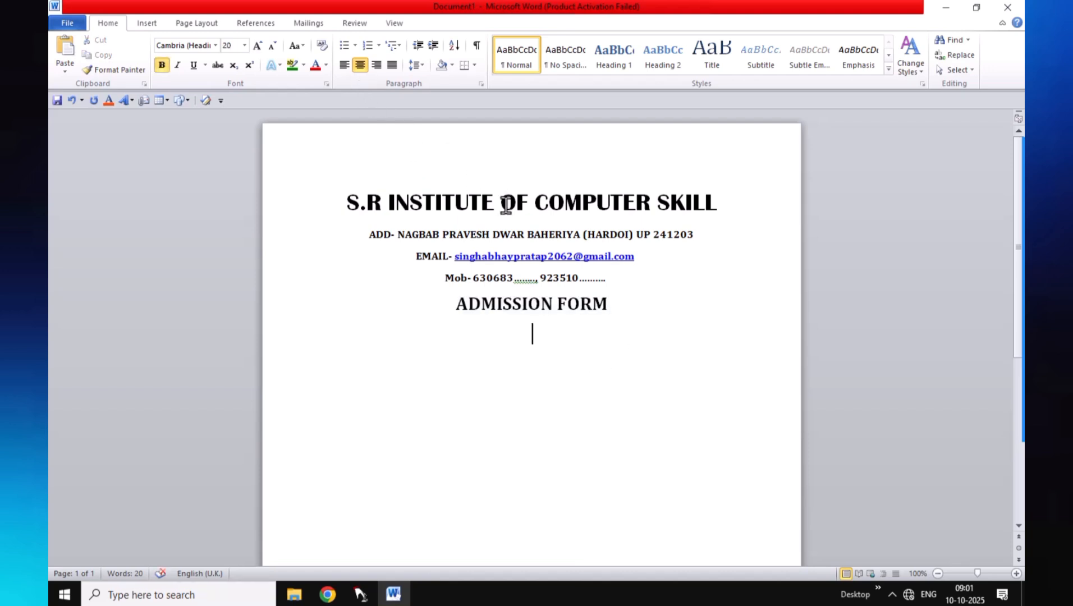
left_click(339, 64)
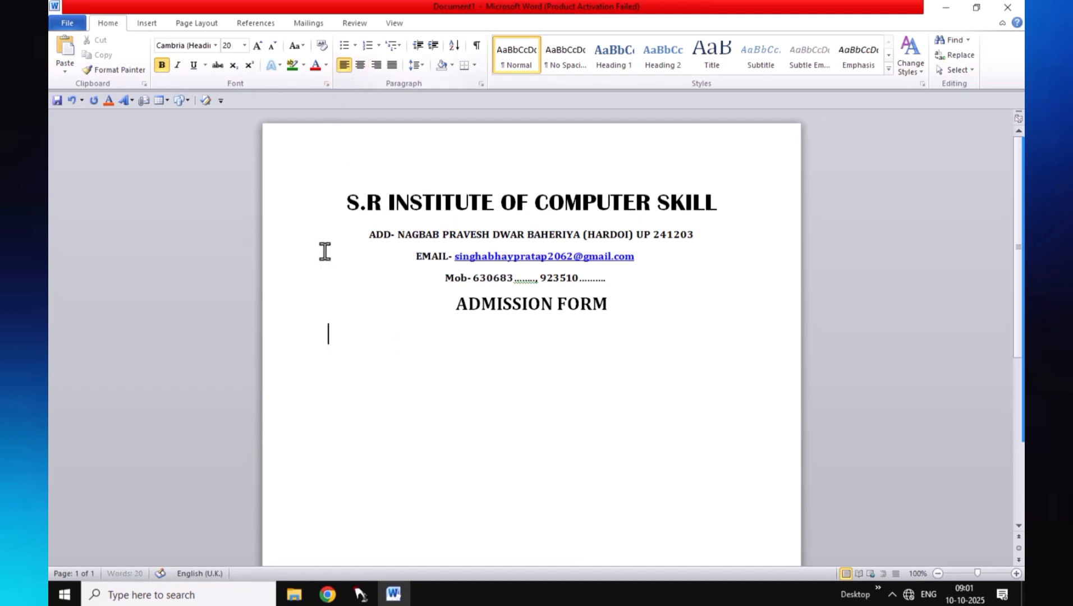
Type a 'Name :-' field with a dotted blank in Cambria and start a new line
type("na")
key("BackSpace")
key("BackSpace")
type("Nmae")
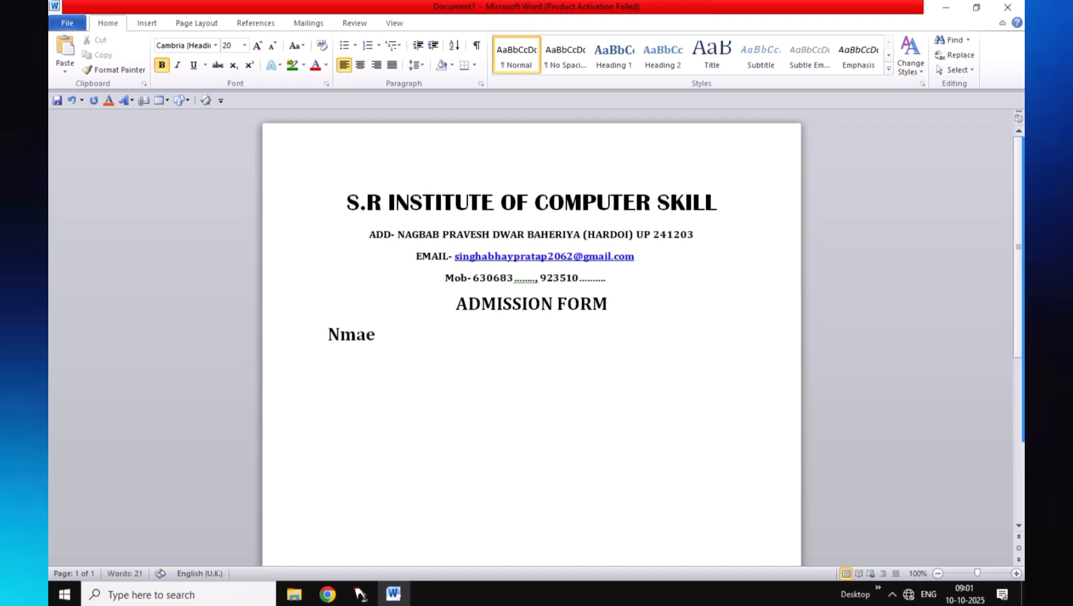
key("BackSpace")
key("BackSpace")
key("BackSpace")
key("BackSpace")
type("ame :-  .........................................")
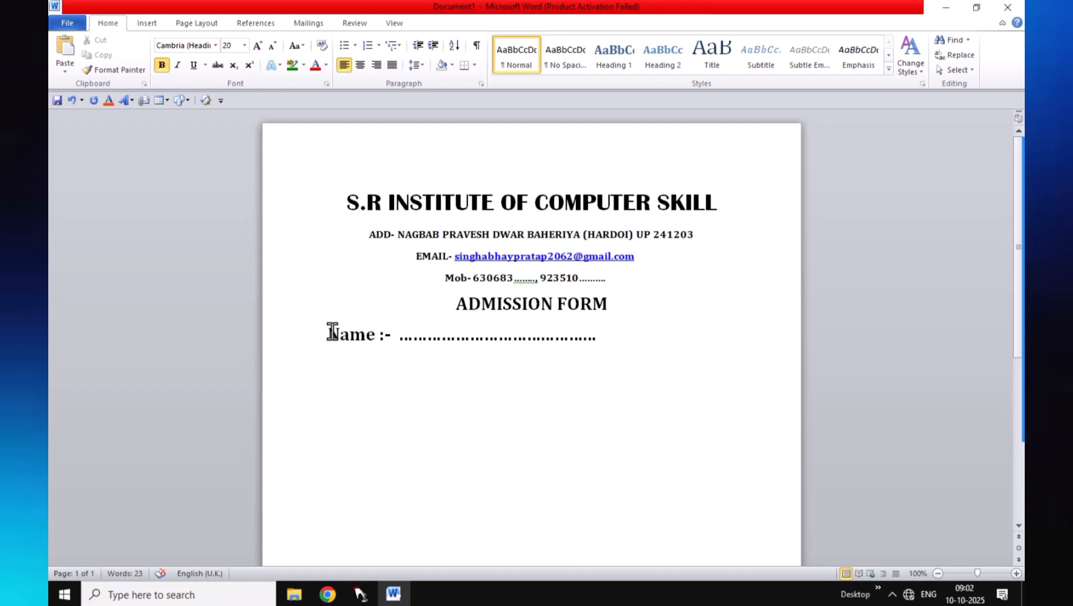
left_click_drag(330, 334, 549, 347)
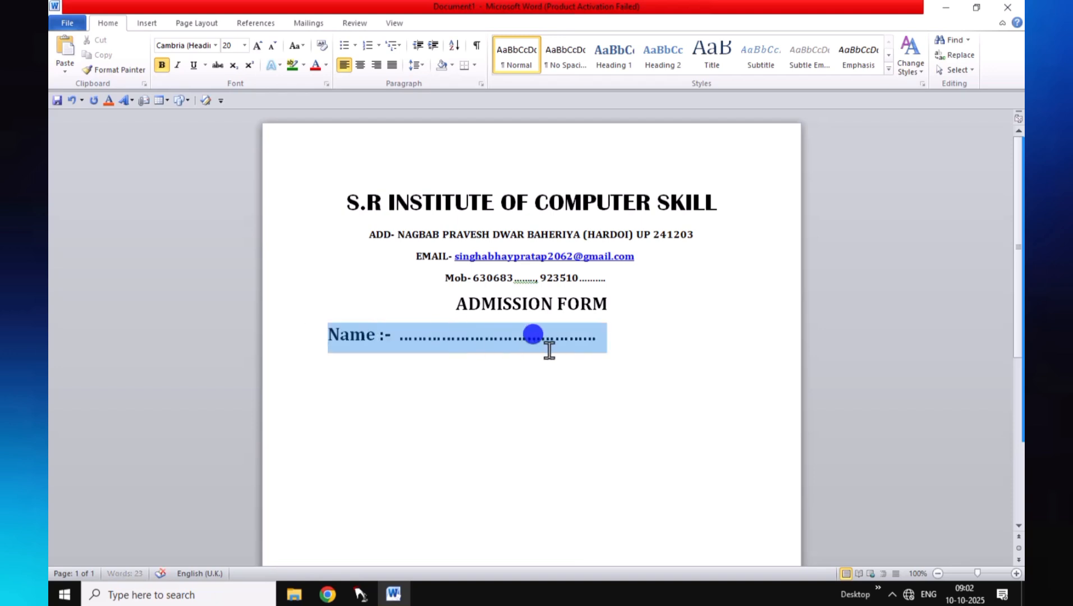
left_click(216, 45)
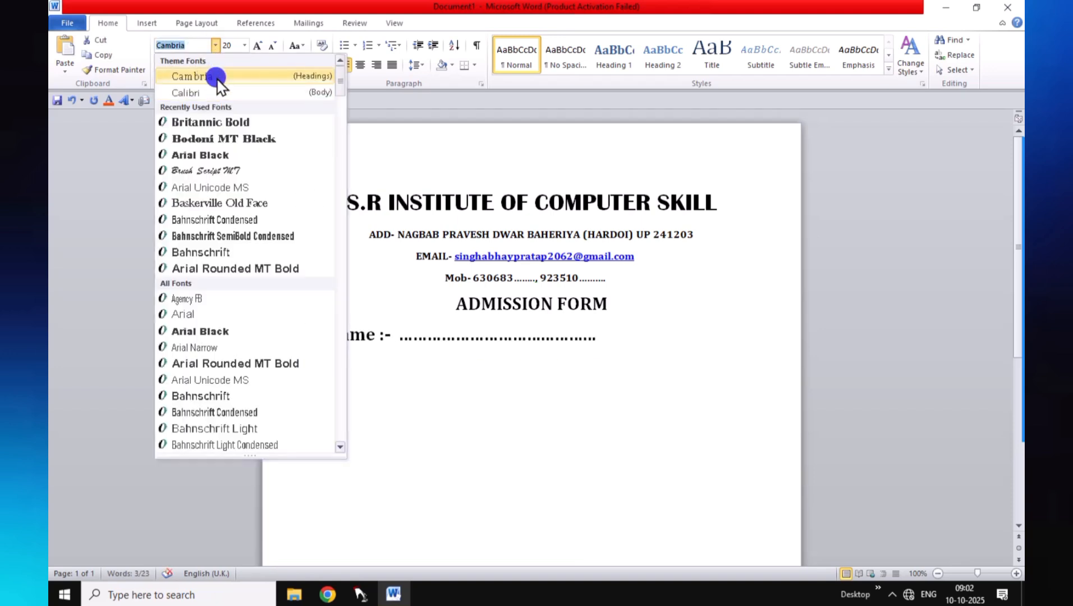
left_click(213, 75)
left_click(609, 338)
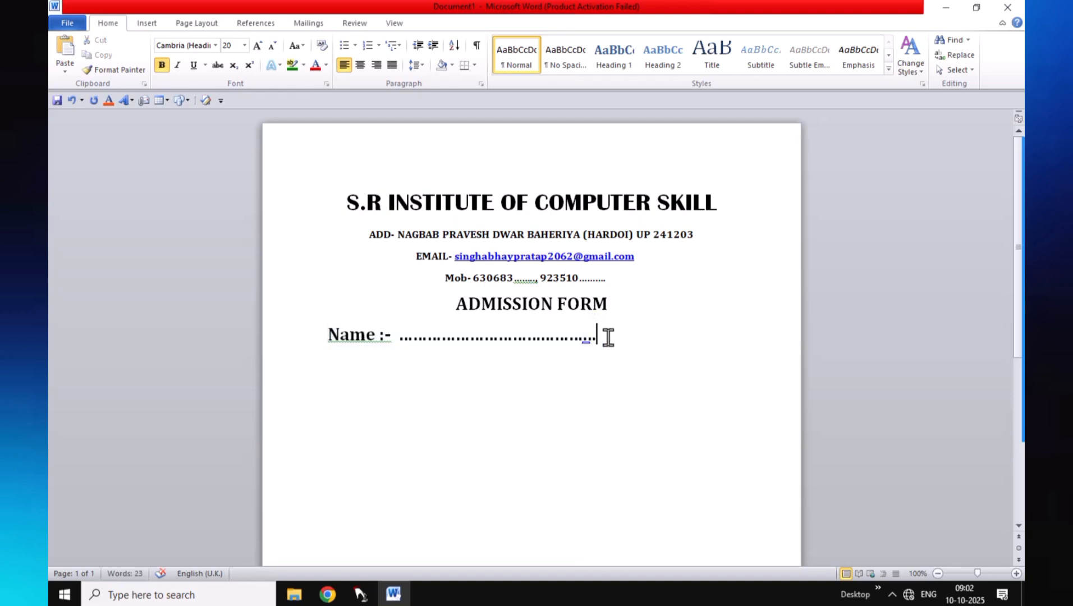
type(".............")
key("Return")
Add a 'class:-' field followed by the same dotted run copied from Name
type("class:")
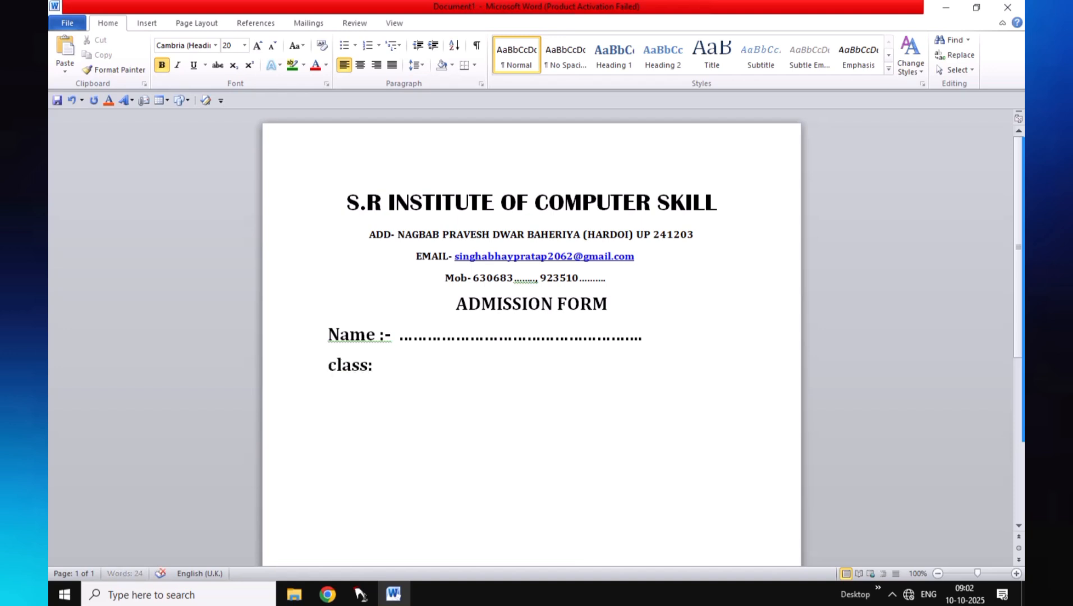
type("-")
left_click(408, 349)
left_click(610, 337)
left_click_drag(403, 343, 660, 341)
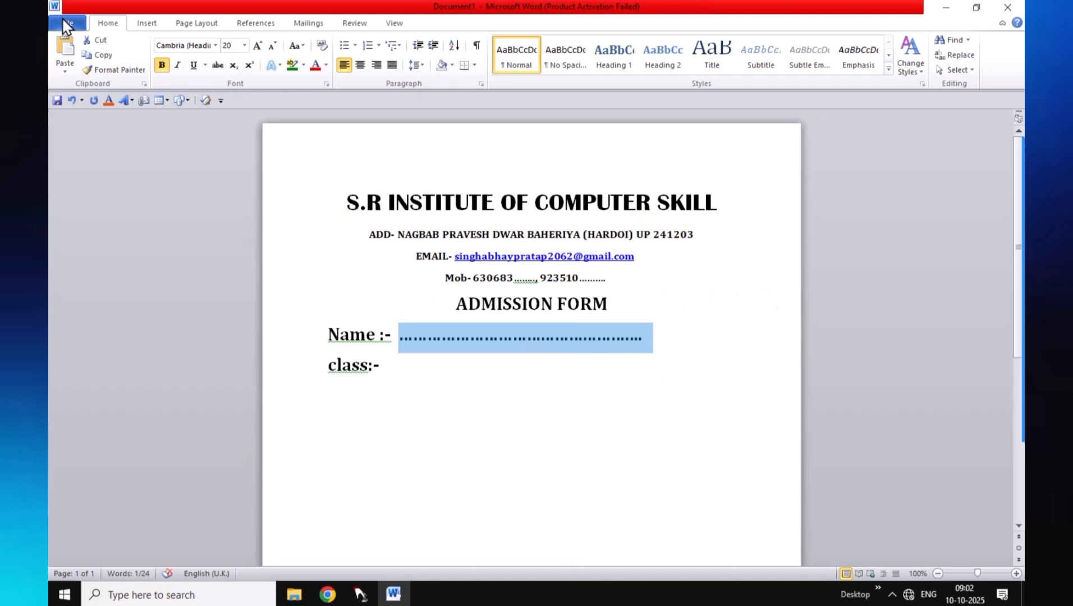
left_click(105, 55)
left_click(404, 371)
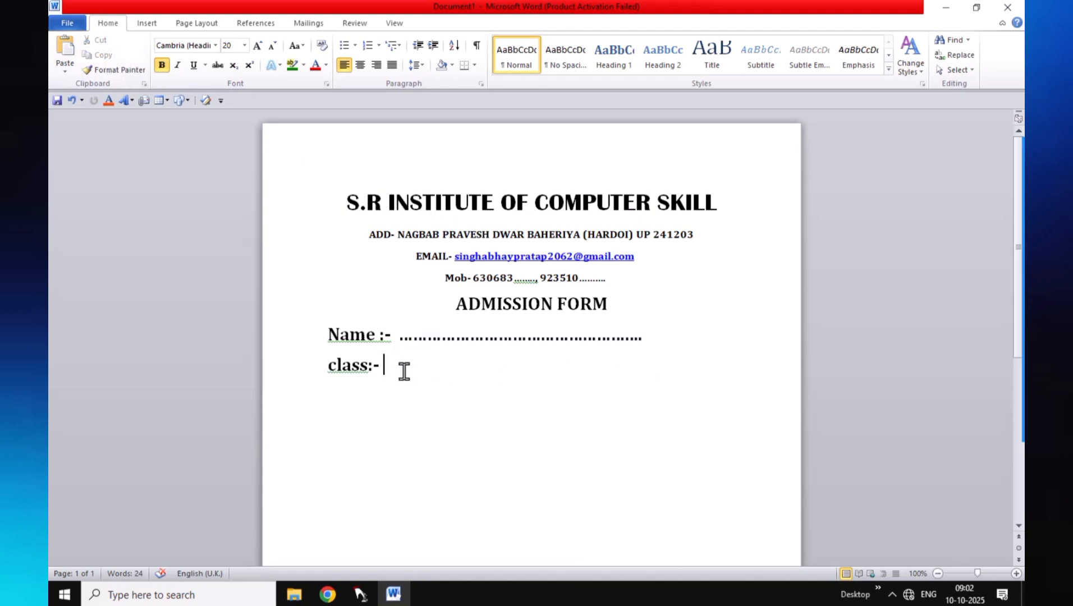
key("ctrl+v")
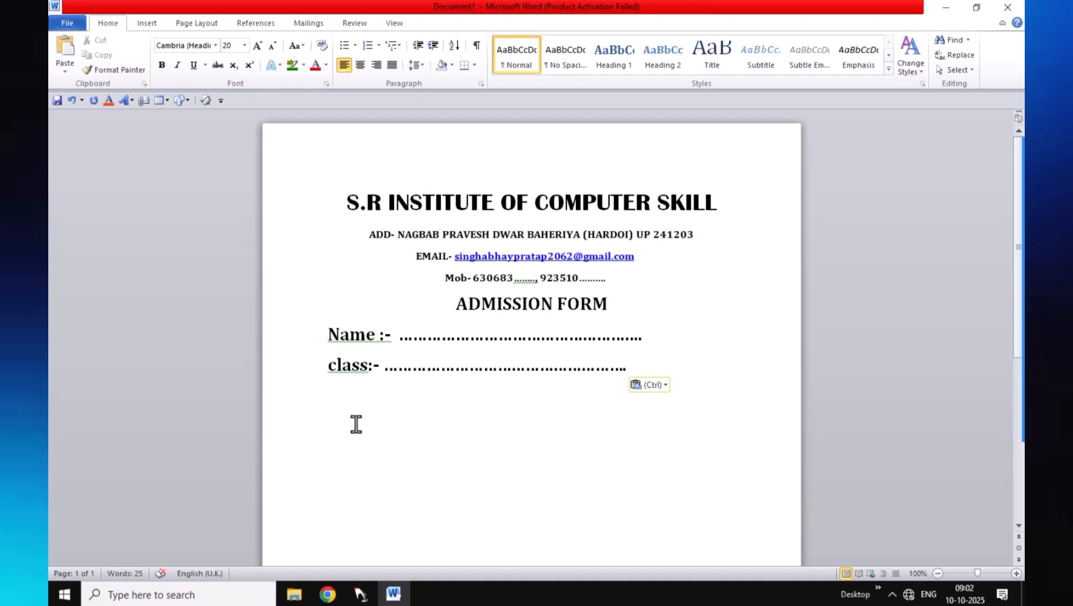
Type a 'Father's Name' field followed by a dotted fill-in run
type("fath")
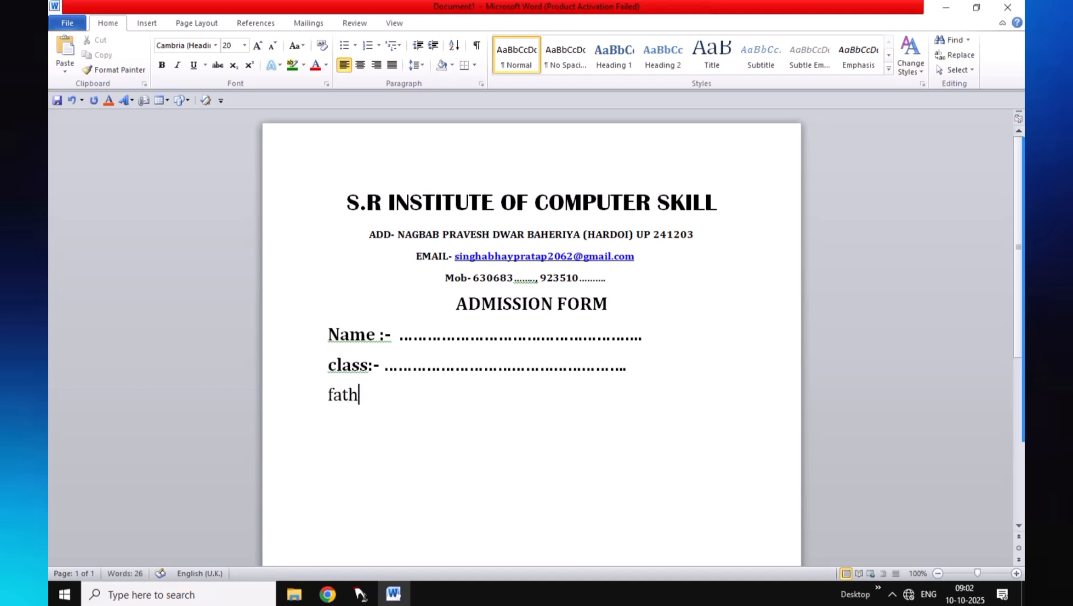
type("ers")
left_click(338, 396)
key("BackSpace")
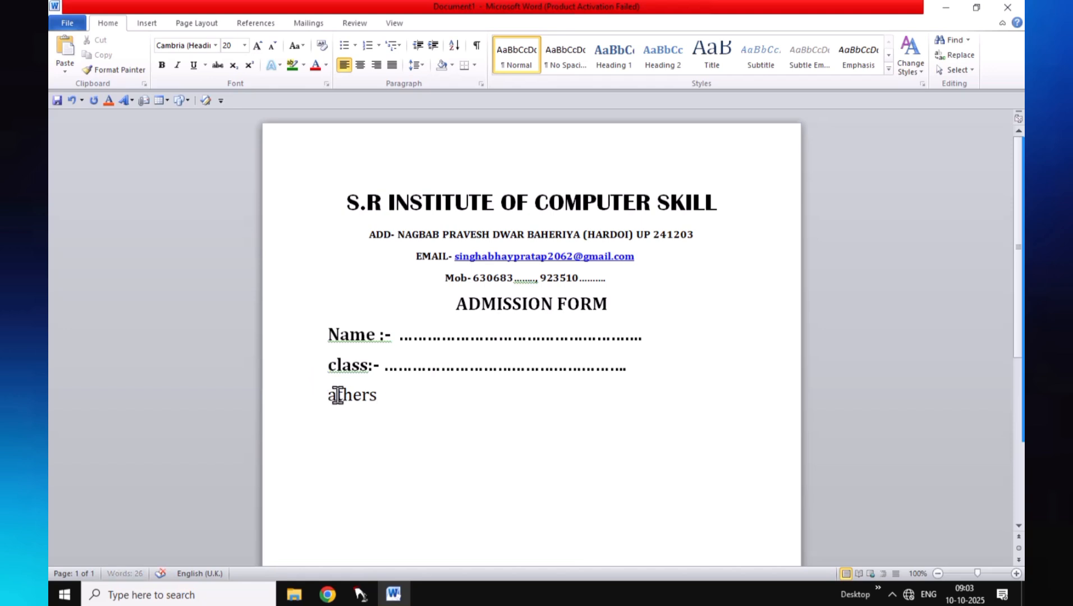
type("F")
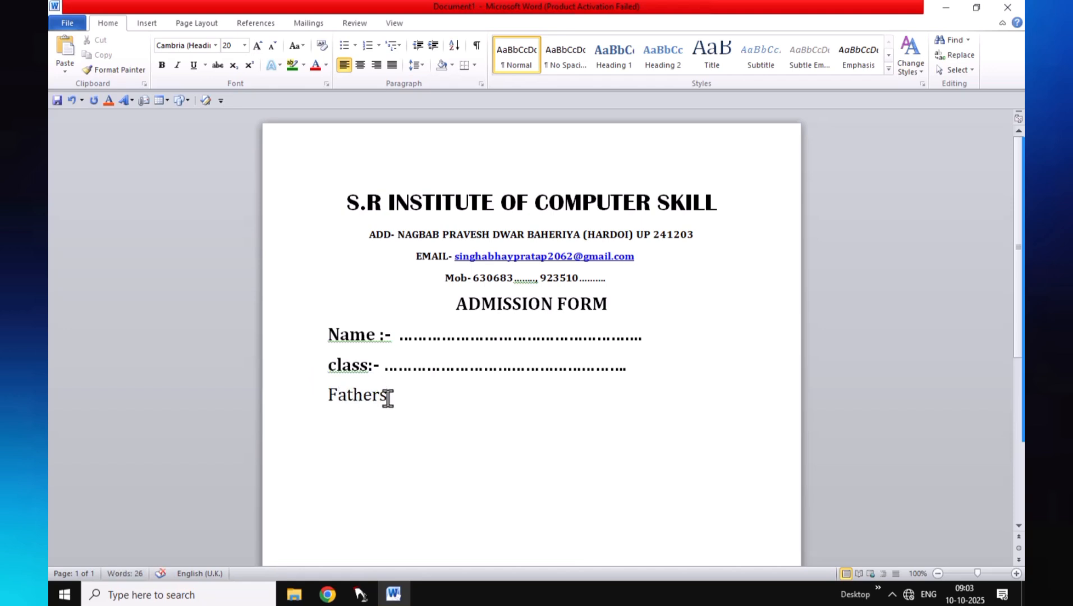
type("'")
key("BackSpace")
type("'s")
left_click(381, 395)
key("BackSpace")
left_click(393, 394)
type("Name -..............................................")
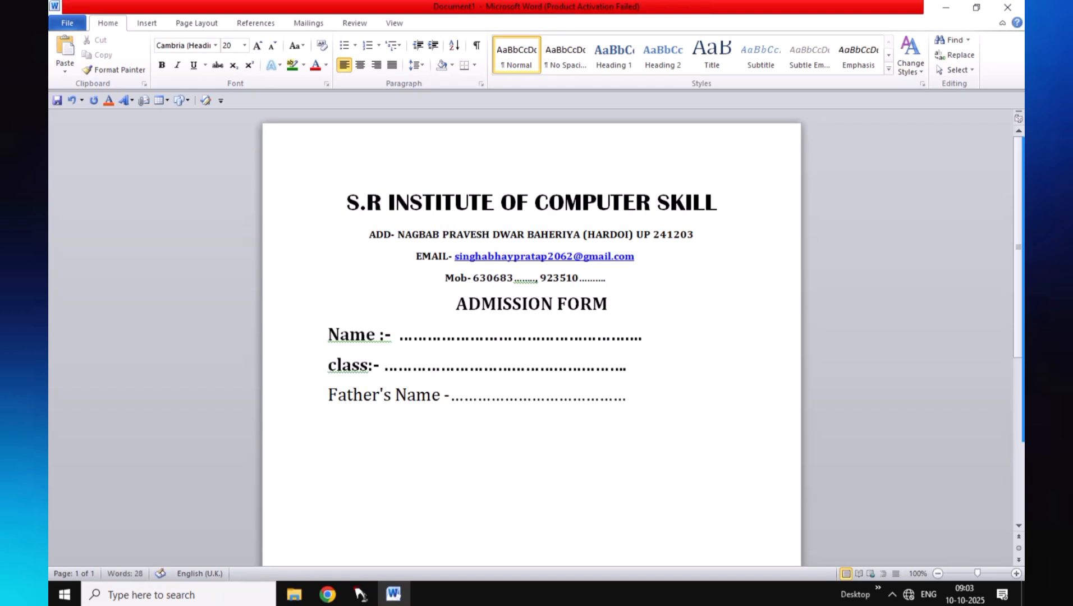
type("m")
Add a dotted 'Mother's Name' line and a 'Gender:' line beneath it
key("BackSpace")
type("Mothe")
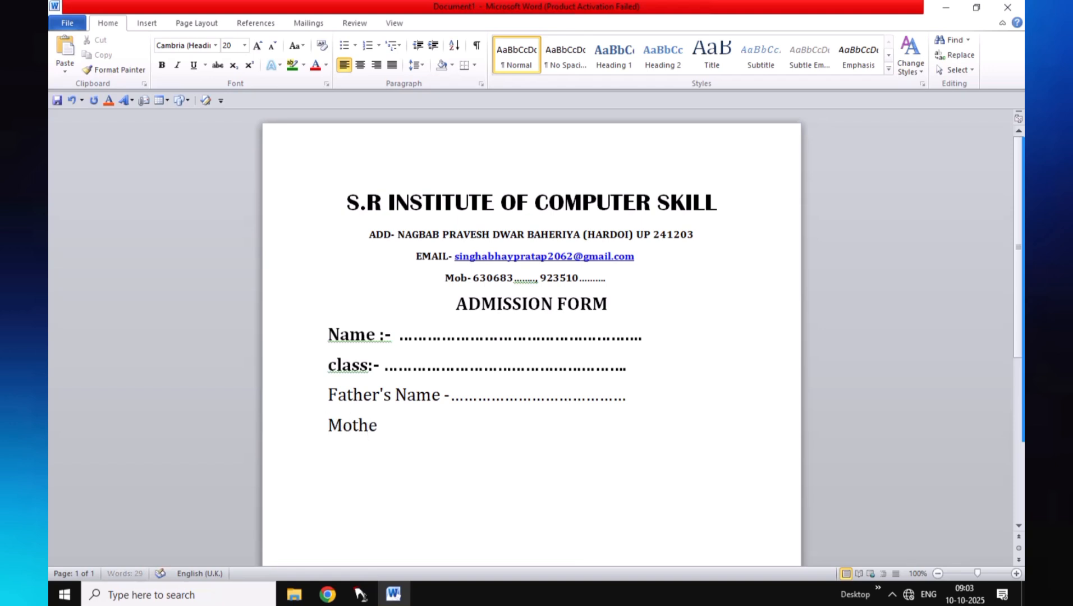
type("r's Namr")
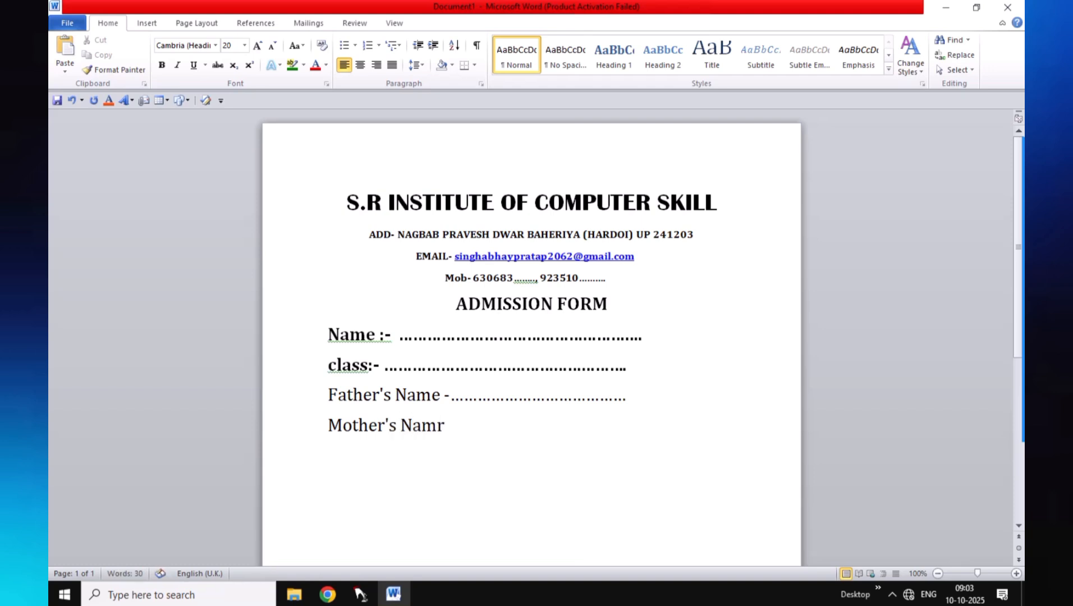
key("BackSpace")
type("e............................................")
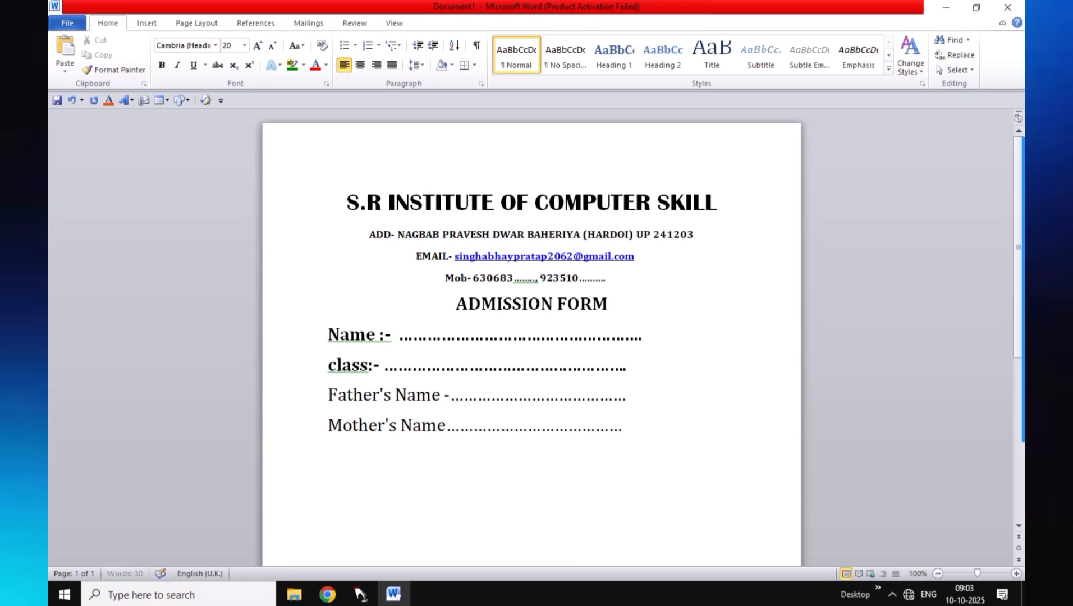
type("....")
key("Return")
type("B")
key("BackSpace")
type("Gender")
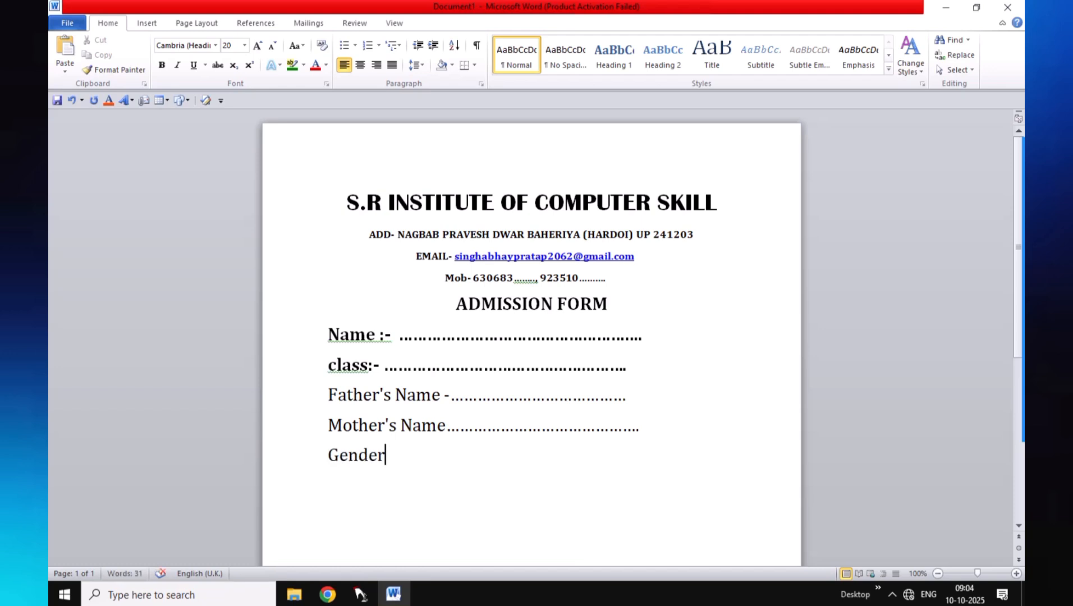
type(":-")
Append ':--' after Father's Name and ':-' after Mother's Name
left_click(443, 395)
type(":-")
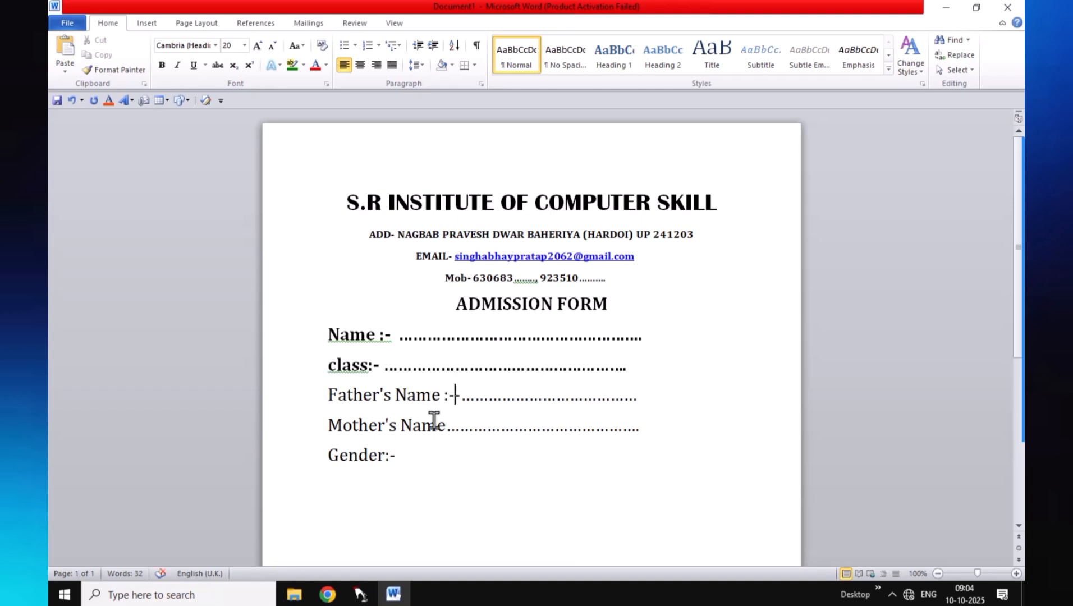
type("-")
left_click(446, 427)
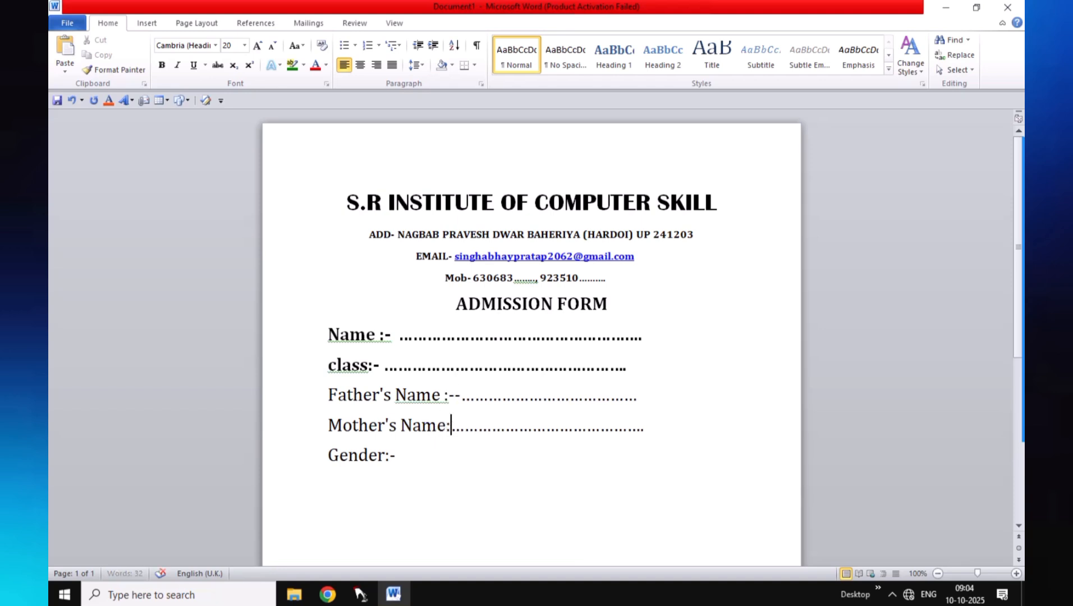
type(":-")
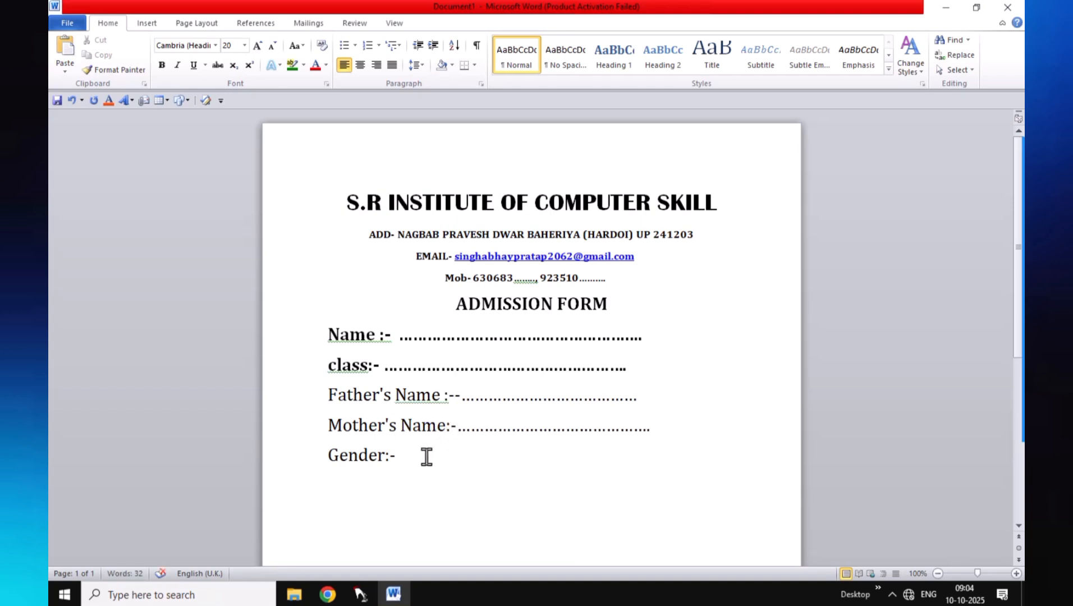
Lengthen the Name, class and Father's Name dotted lines and add a dotted blank after Gender:-
left_click(642, 336)
type("...........")
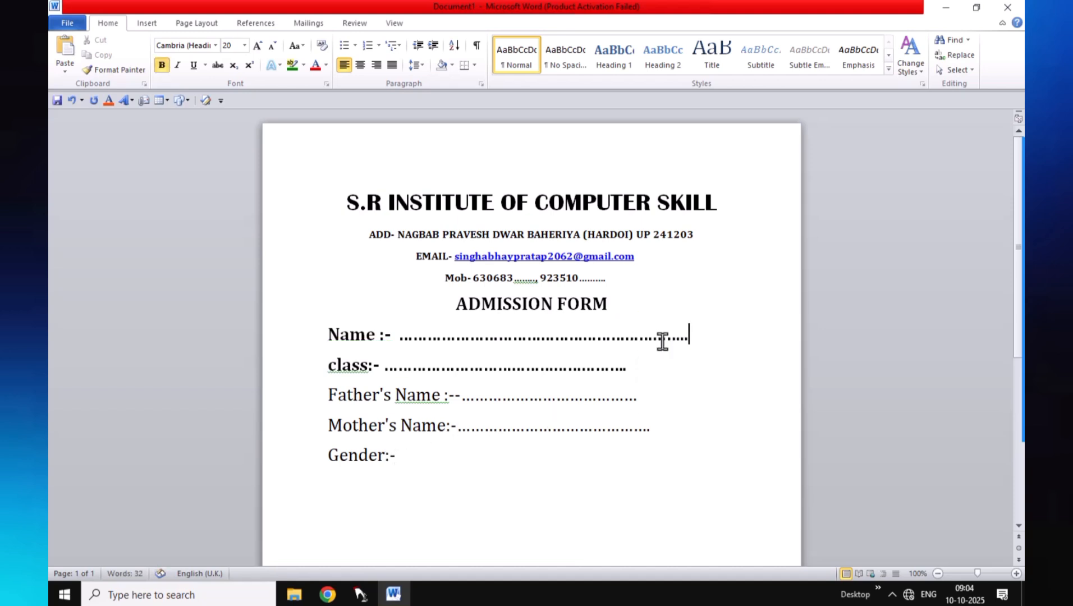
left_click(629, 370)
type("..................")
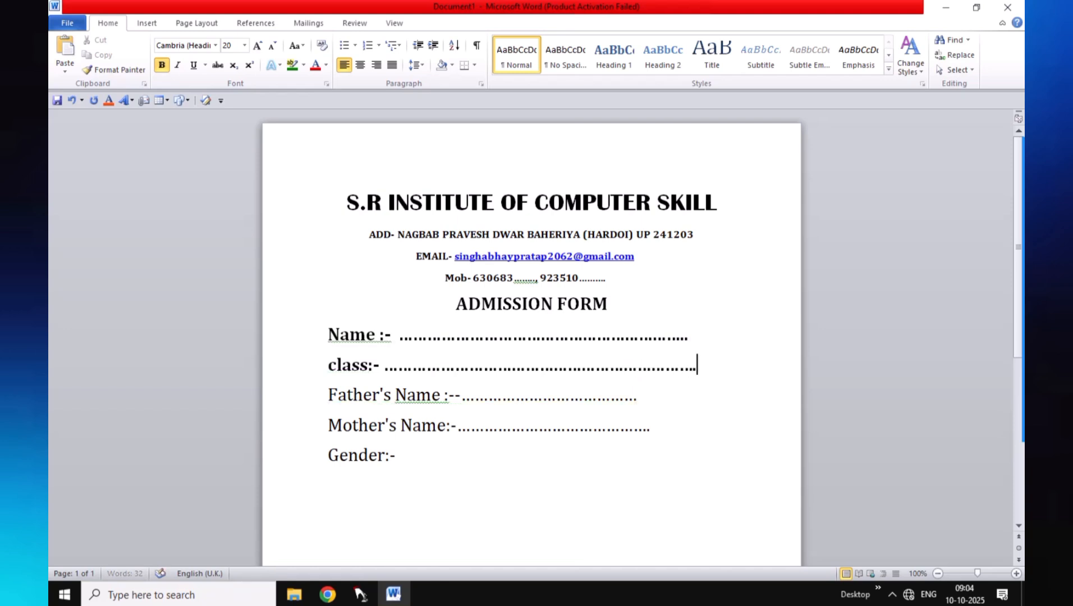
left_click(642, 399)
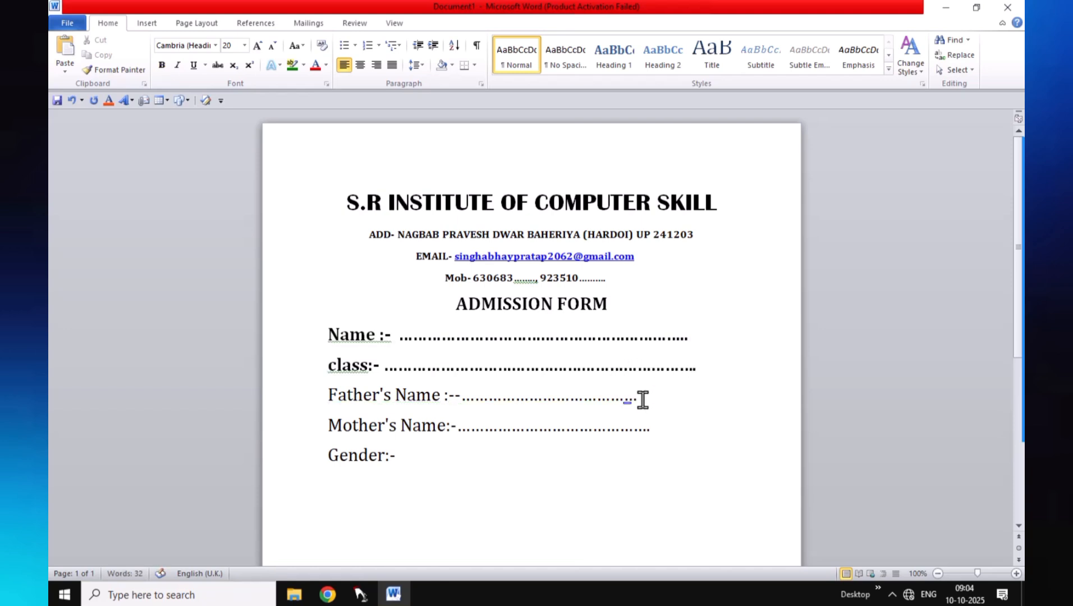
type(".........................")
left_click(406, 456)
type(".........................................................")
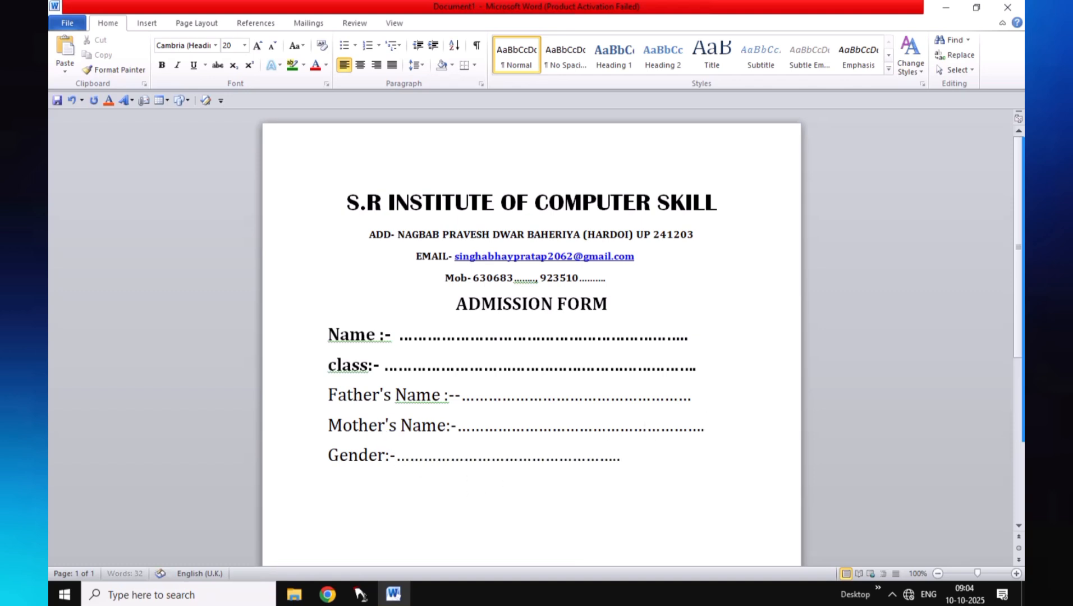
type("............. ")
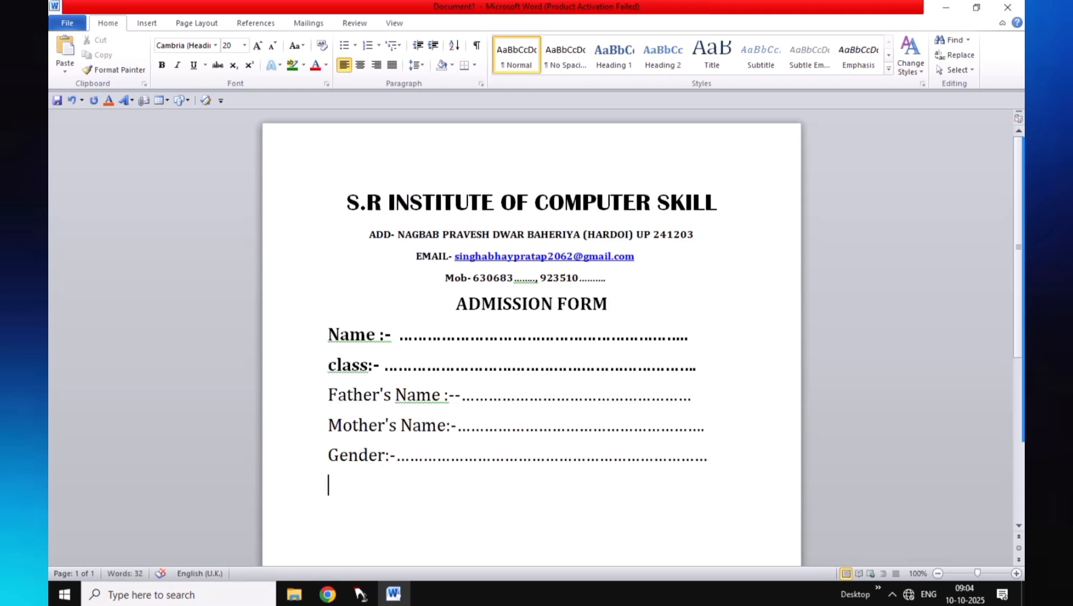
type("a")
Add an 'Address:-' line followed by a long row of dots below Gender
key("BackSpace")
type("D")
key("BackSpace")
type("Address")
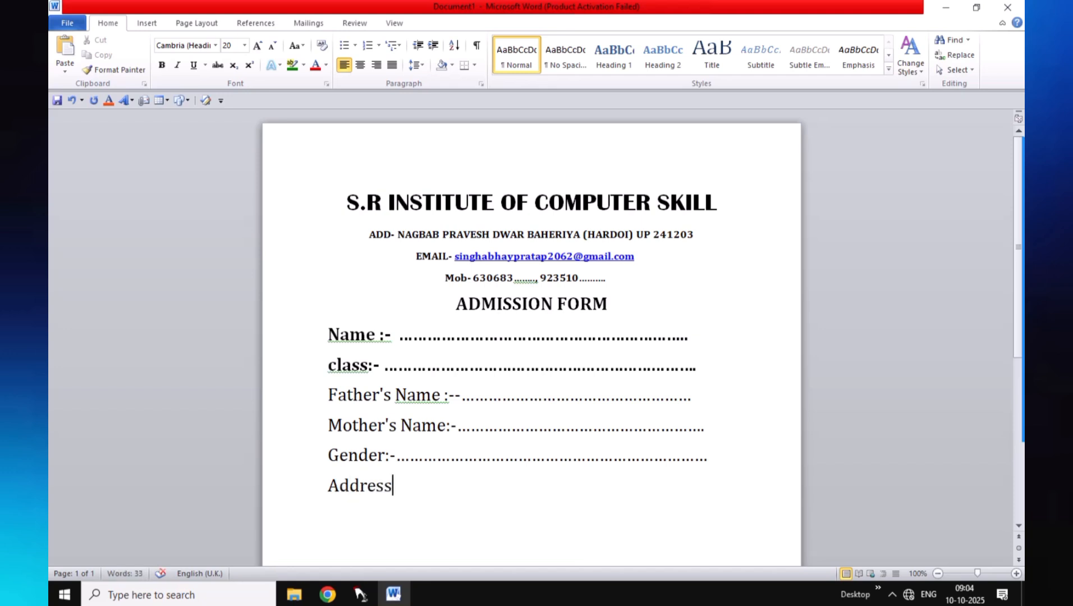
type(":-.................................................................")
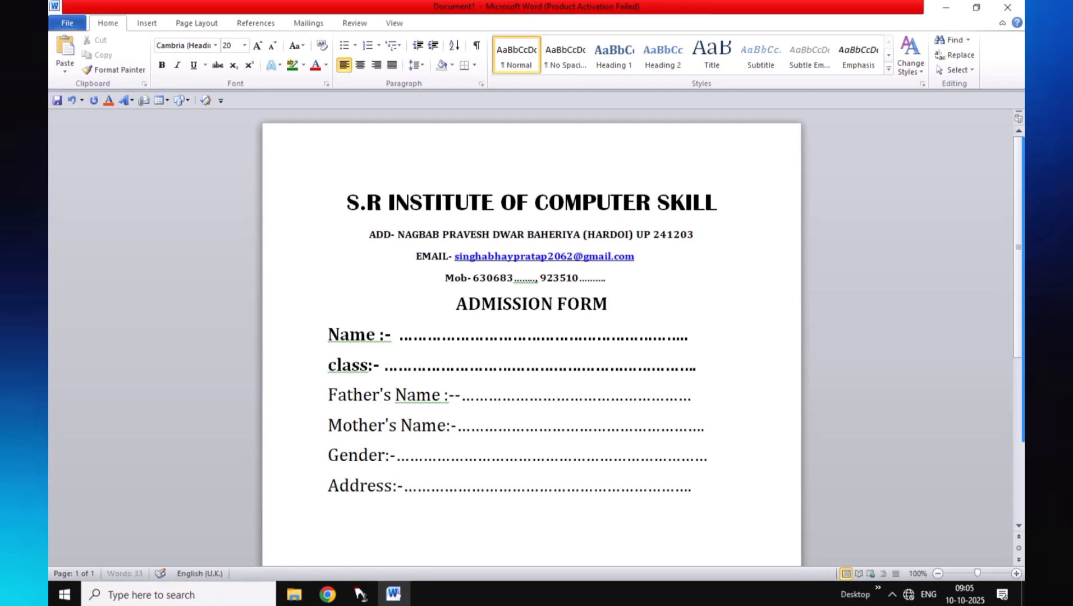
type("......")
Add a 'District:-' dotted line with a separate 'State' dotted blank on the same line
key("Return")
type("d")
key("BackSpace")
type("Du")
key("BackSpace")
type("istr")
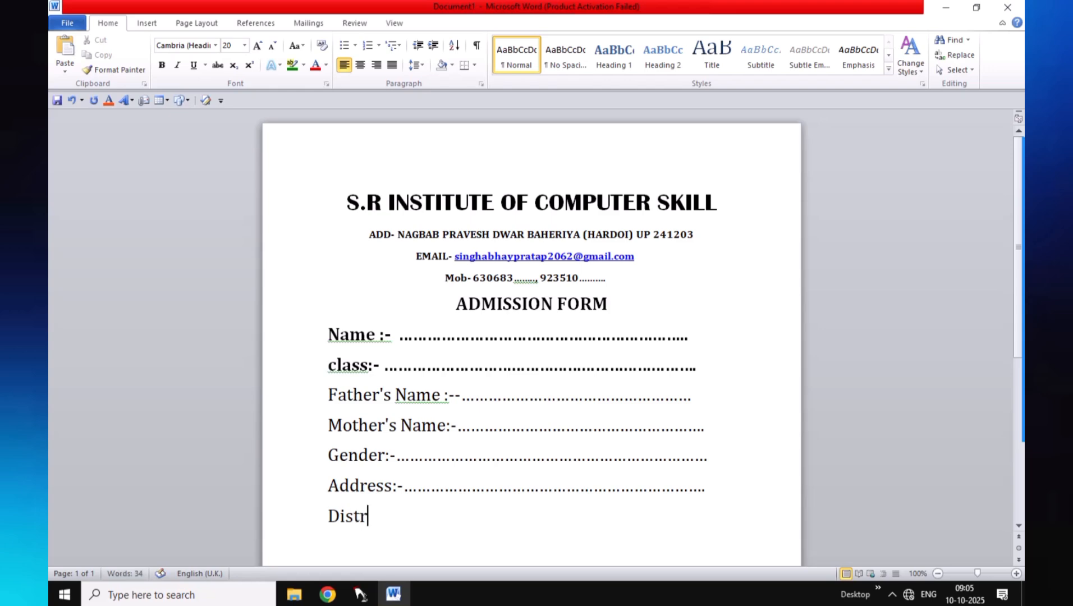
type("ict:-.........................")
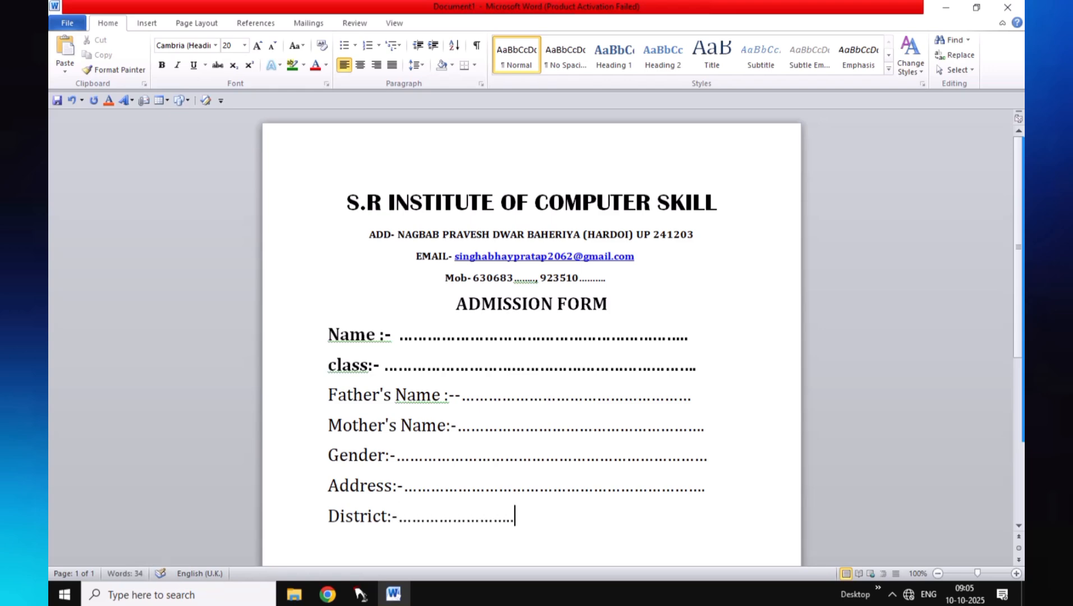
type("s")
key("BackSpace")
type("State............")
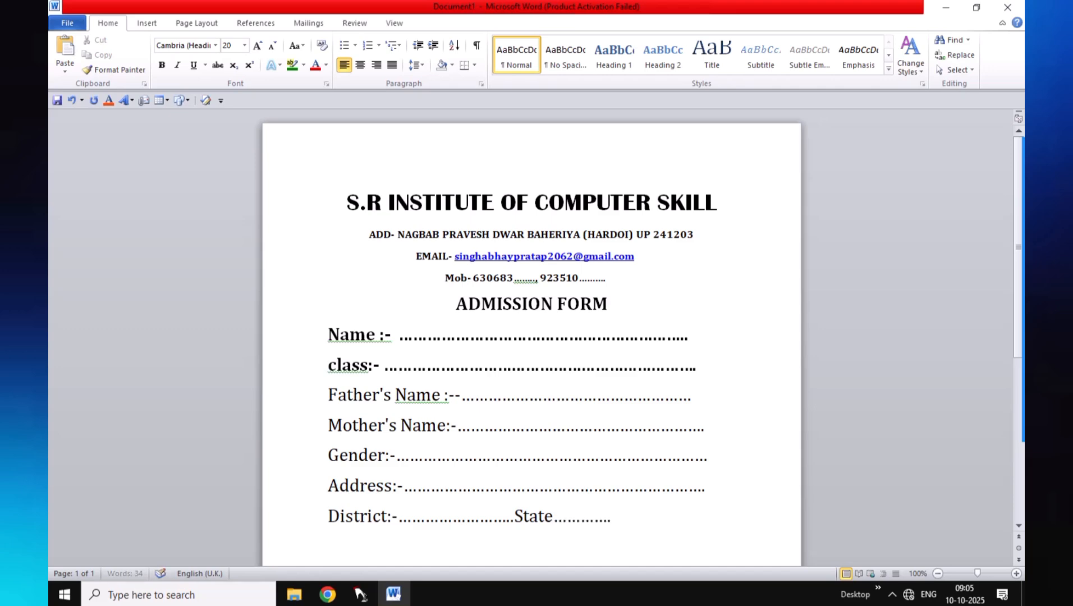
type("............")
On a new line, type 'Pin code:-' with dots followed by the Mobile label
key("Return")
scroll(461, 306, "down", 3)
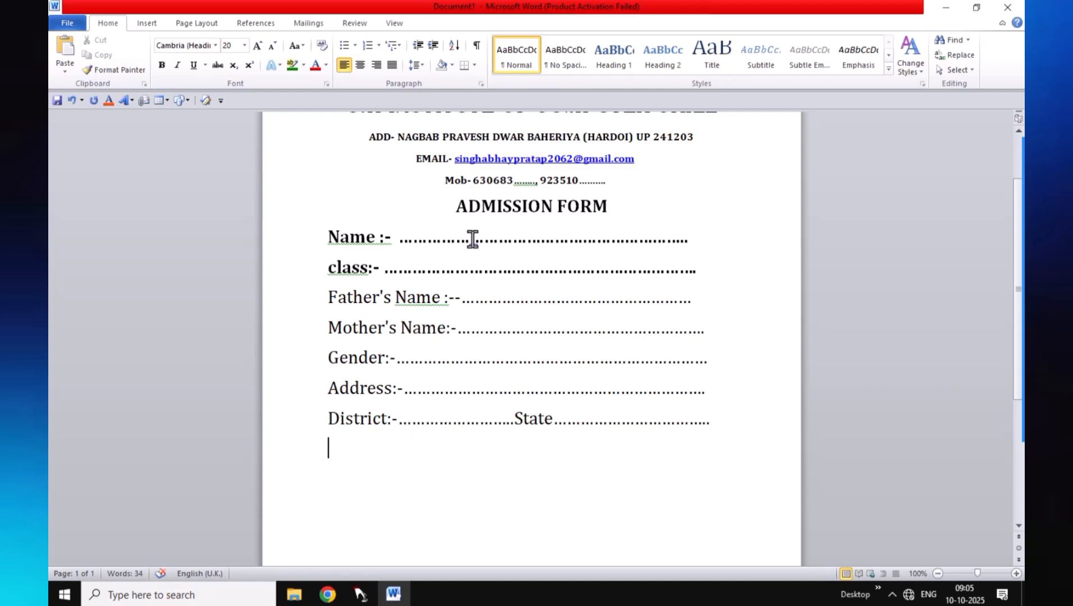
type("Pin code")
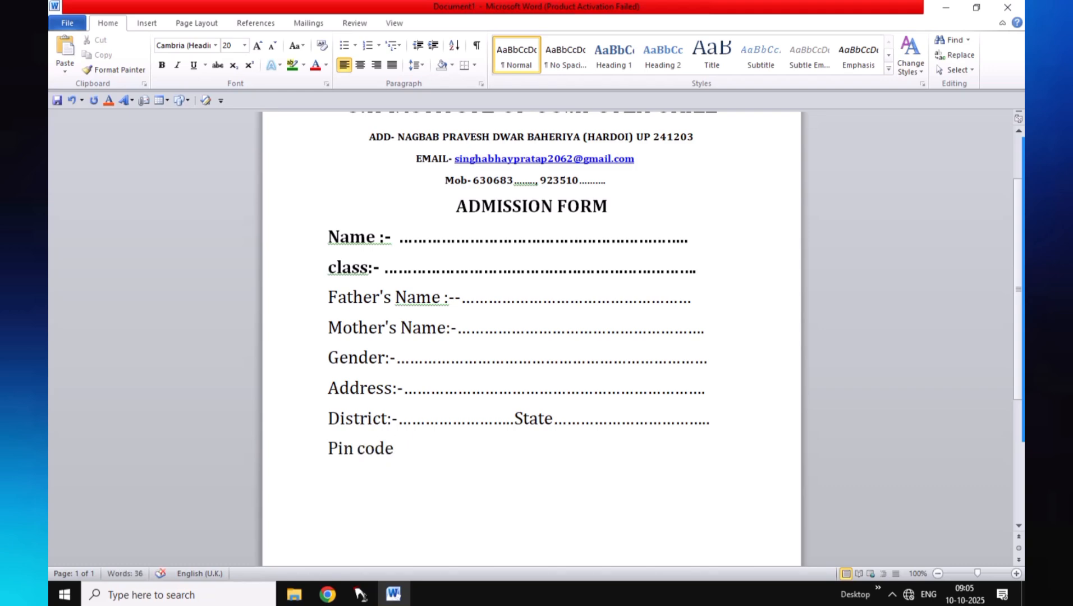
type(":-.........................Mon")
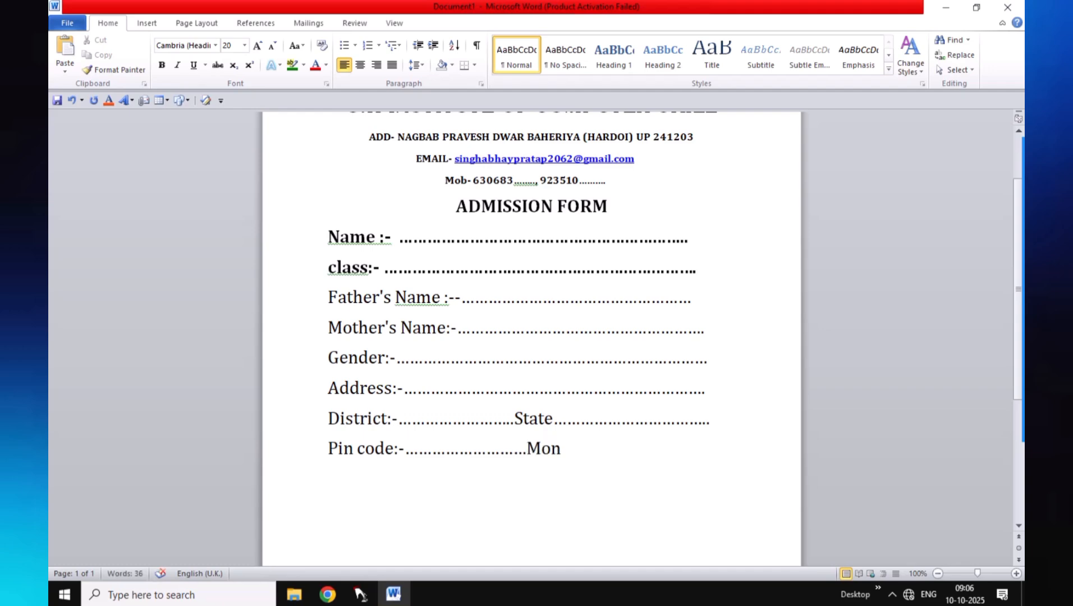
key("BackSpace")
type("bile no .....................")
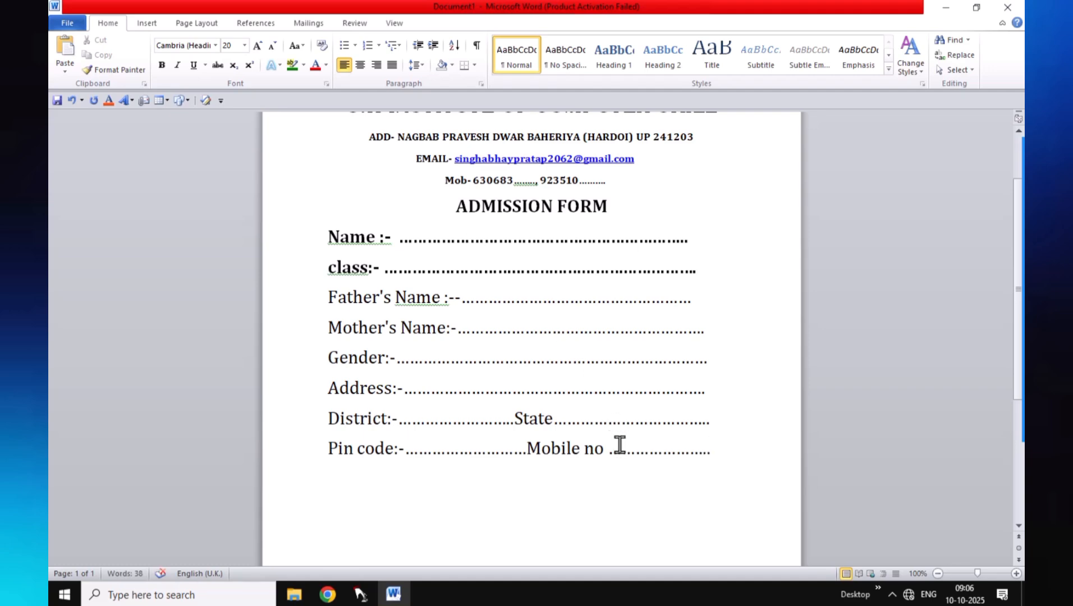
Complete the Mobile label as 'Mobile No :-' with a capital N
left_click(608, 450)
type(":-")
left_click(596, 449)
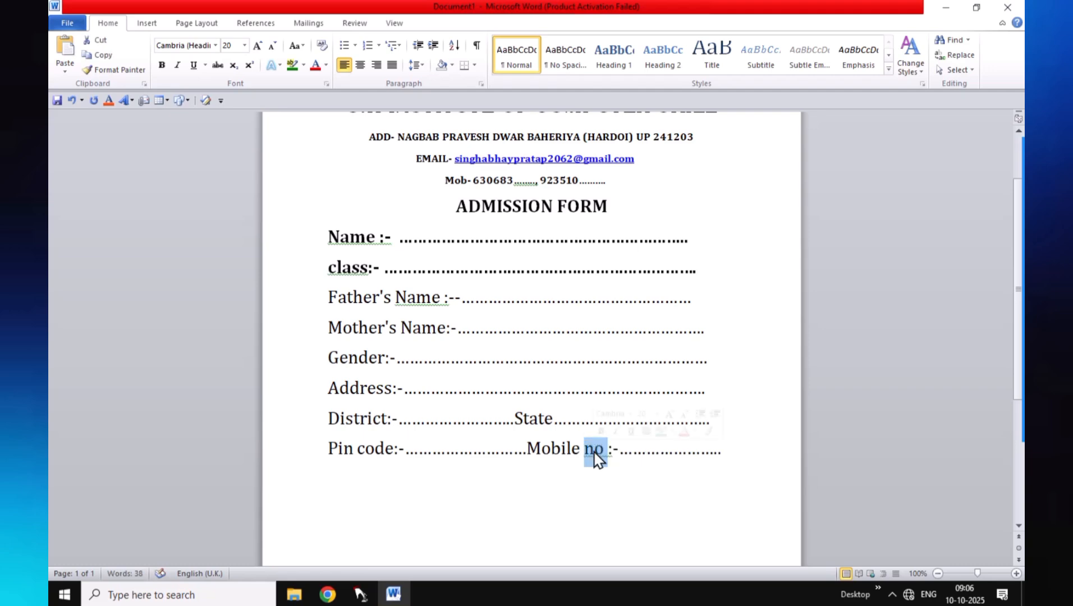
left_click(595, 449)
key("BackSpace")
type("N")
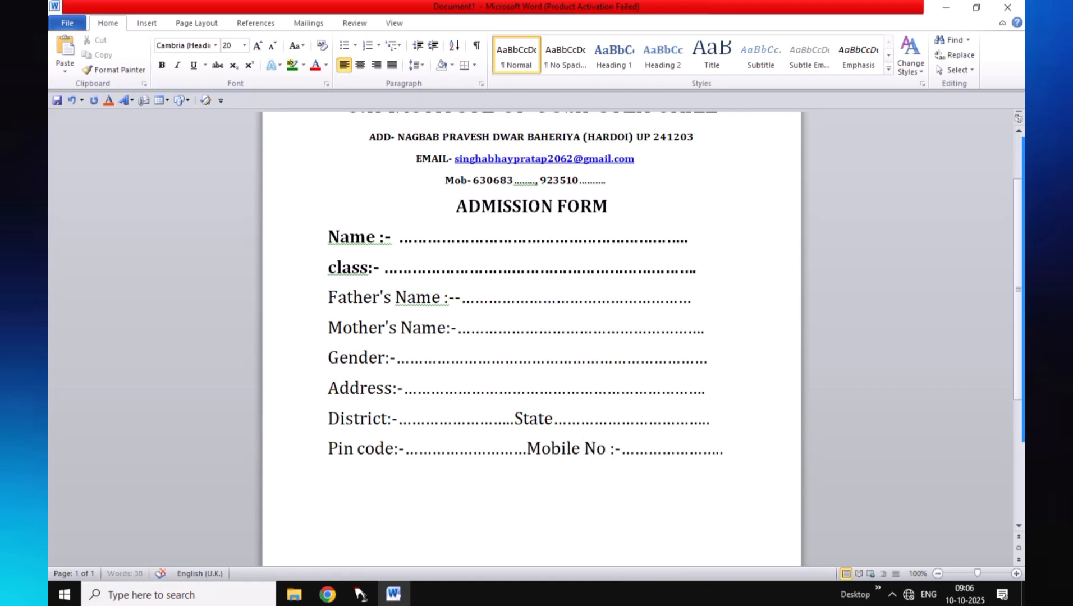
left_click(723, 450)
Add an 'Adhaar No:-' line below and type the code 2610 after it
key("Return")
type("Adhaar")
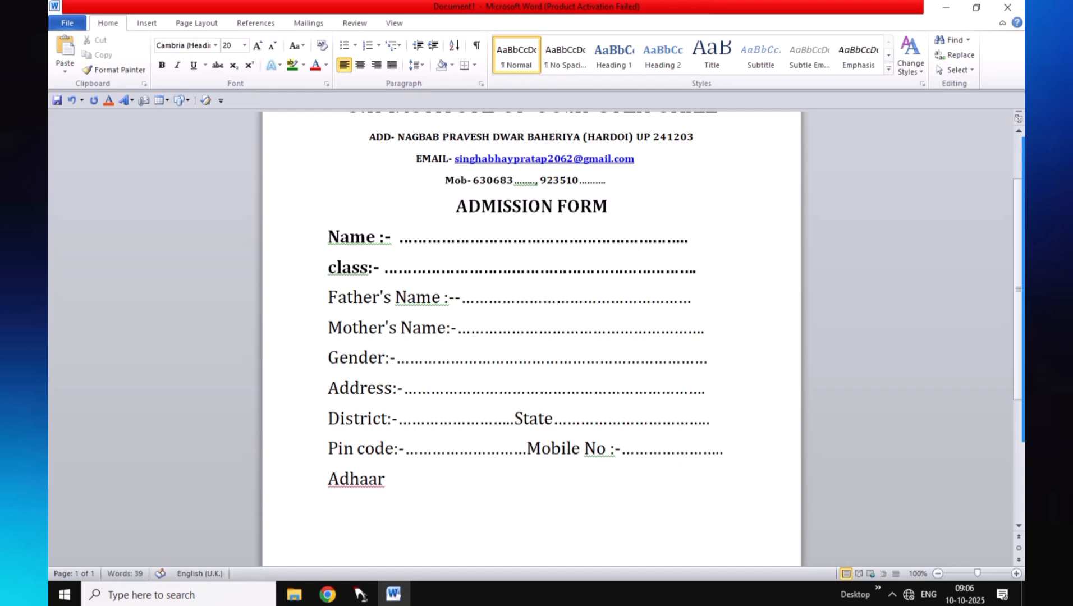
type(" No")
type(":- ...")
key("BackSpace")
key("BackSpace")
key("BackSpace")
type("2610")
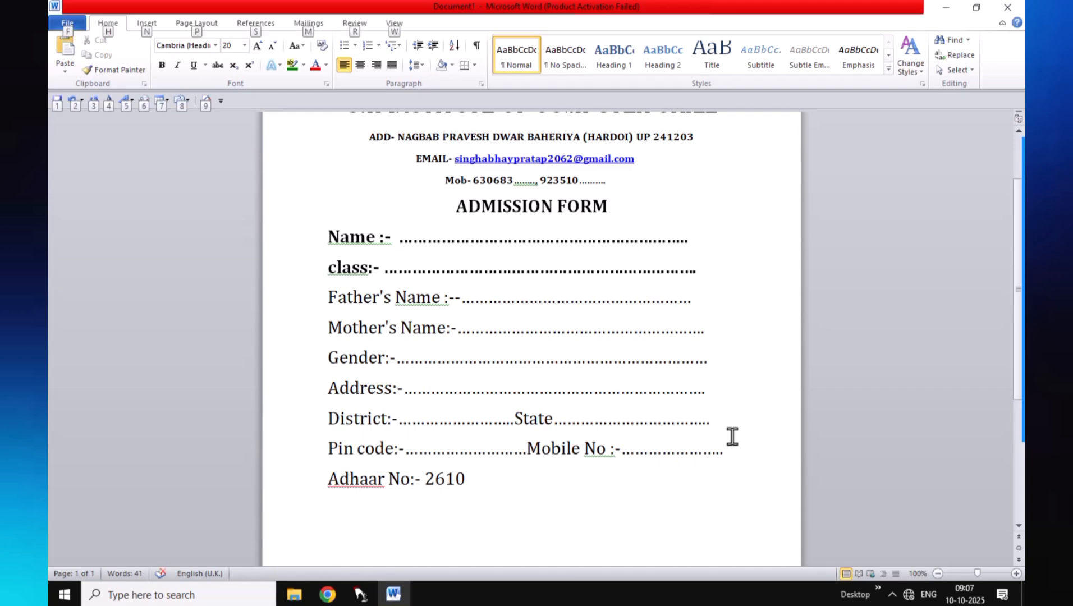
Convert the code 2610 into a ☐ ballot box with Alt+X, making two boxes
key("alt+x")
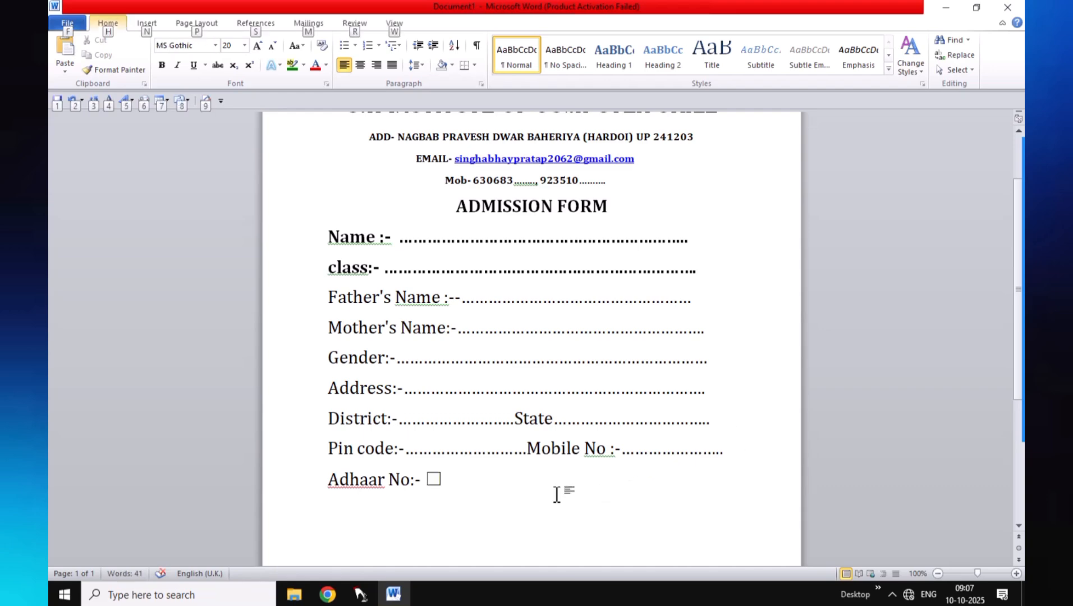
left_click(455, 479)
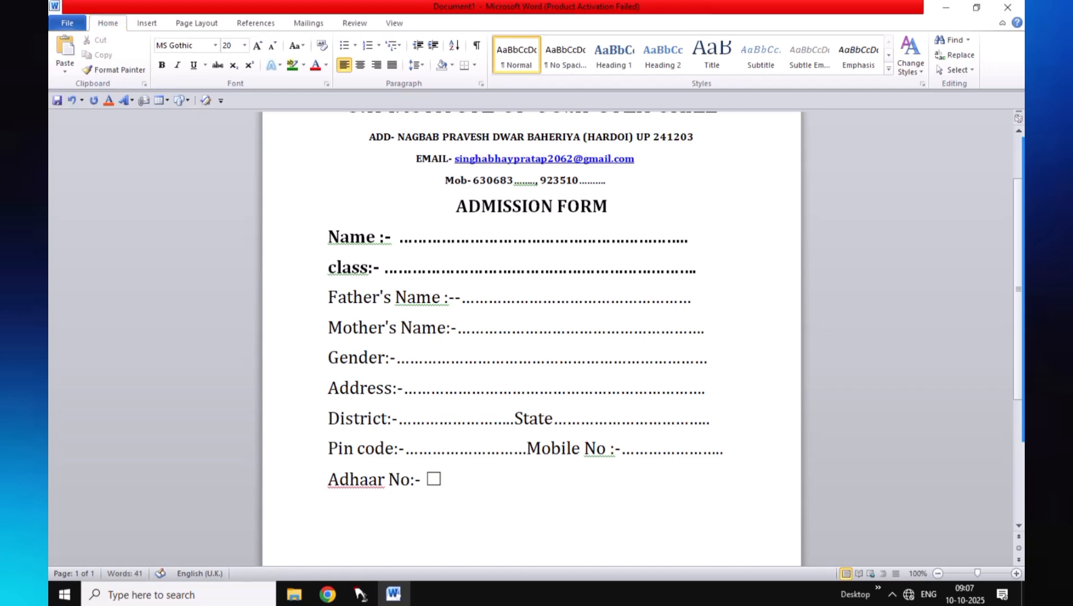
type("2610")
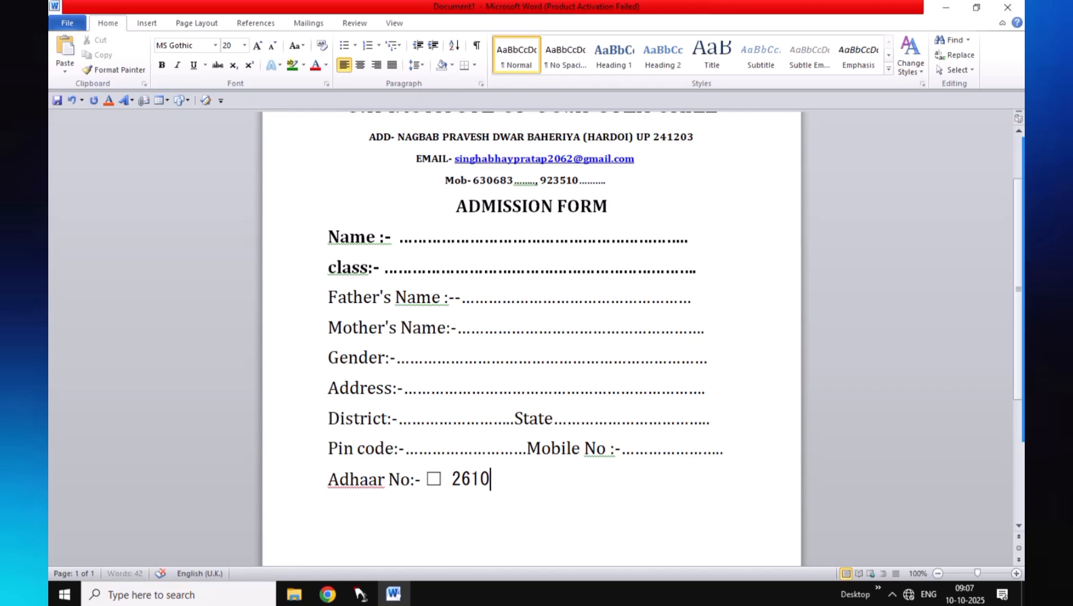
key("alt+x")
Paste copies of the box to build a row of twelve Aadhaar digit boxes, removing gaps
left_click(453, 480)
left_click_drag(461, 481, 471, 483)
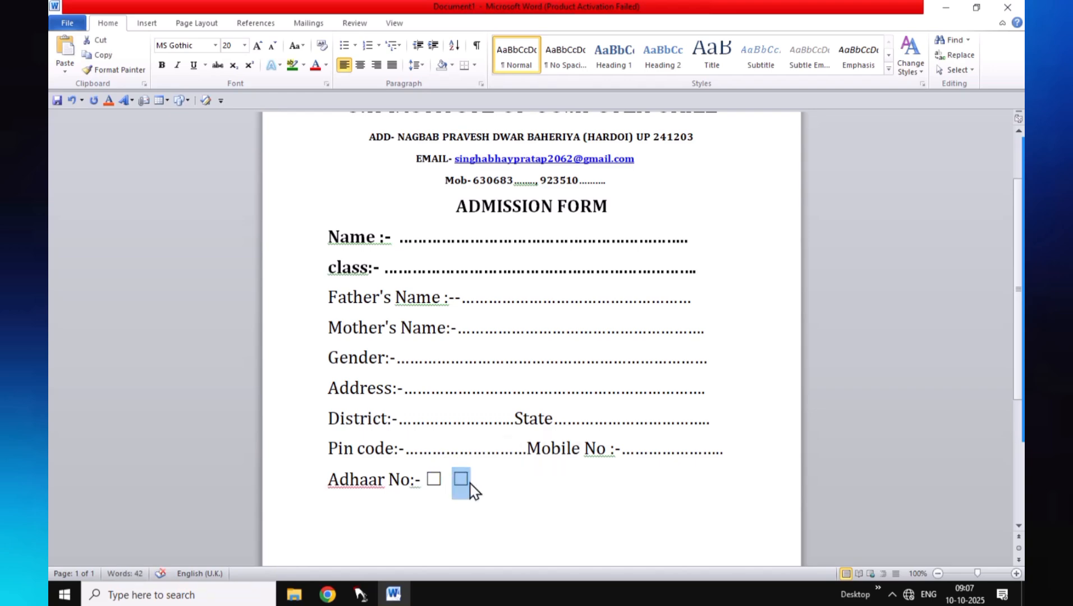
left_click(473, 482)
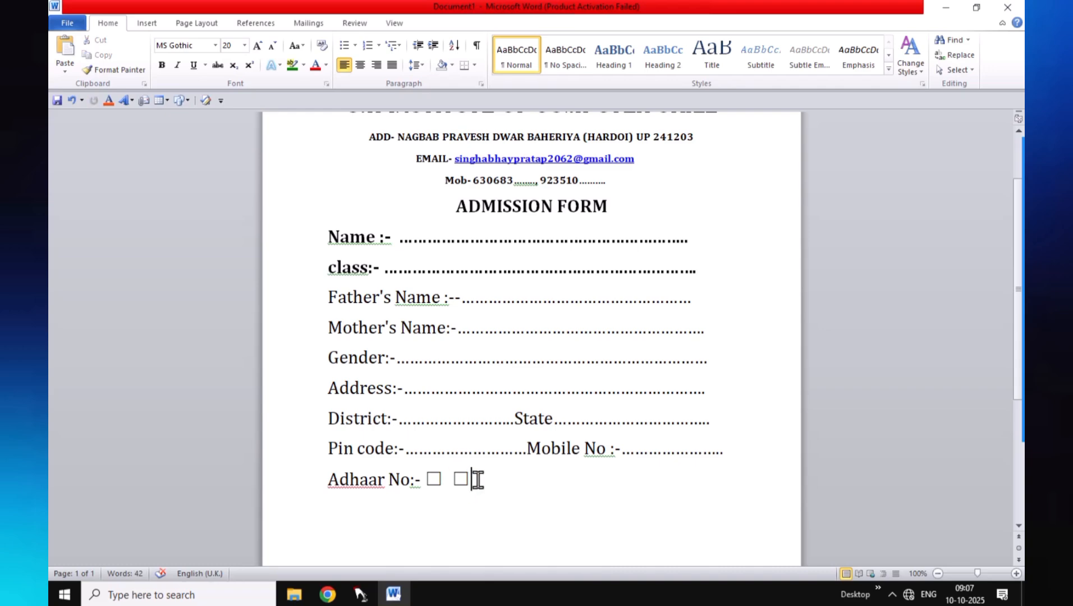
key("ctrl+v")
key("ctrl+v")
key("ctrl+v")
key("ctrl+v")
key("ctrl+v")
key("ctrl+v")
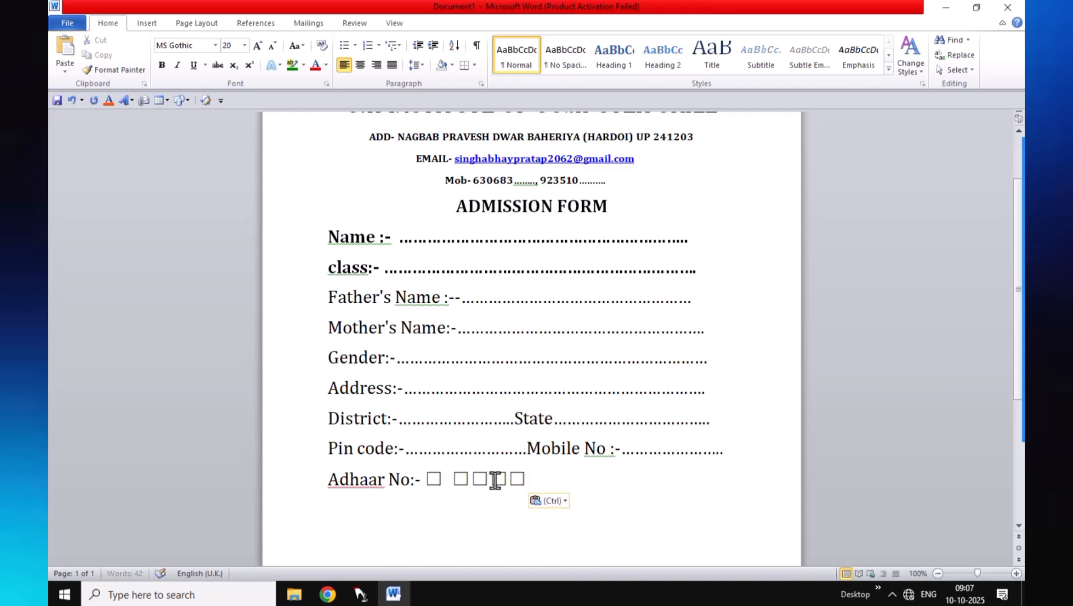
key("ctrl+v")
key("ctrl+v")
key("ctrl+v")
key("ctrl+v")
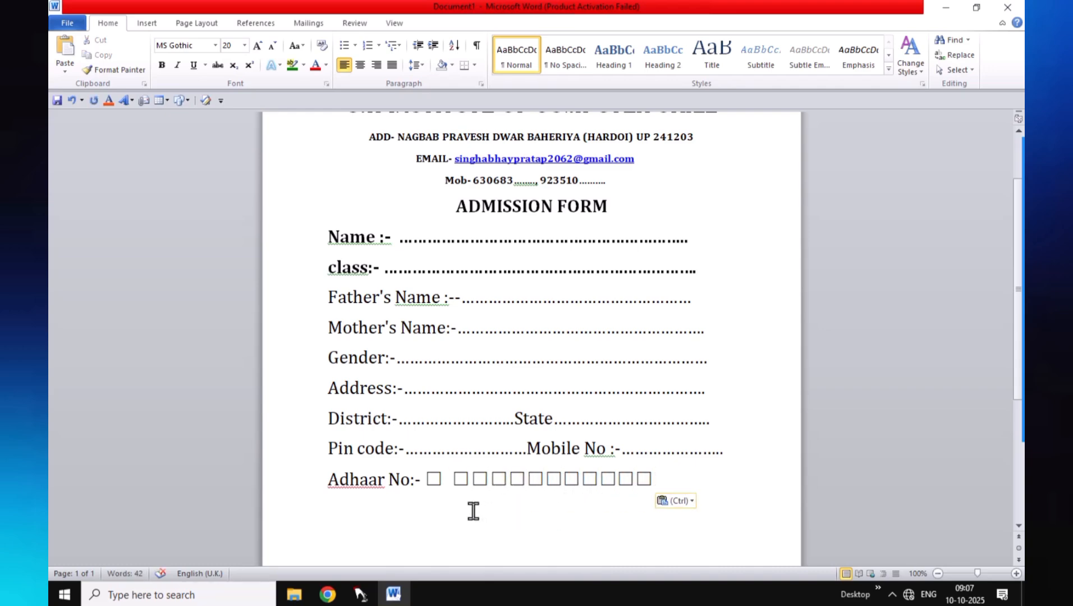
left_click(453, 480)
key("BackSpace")
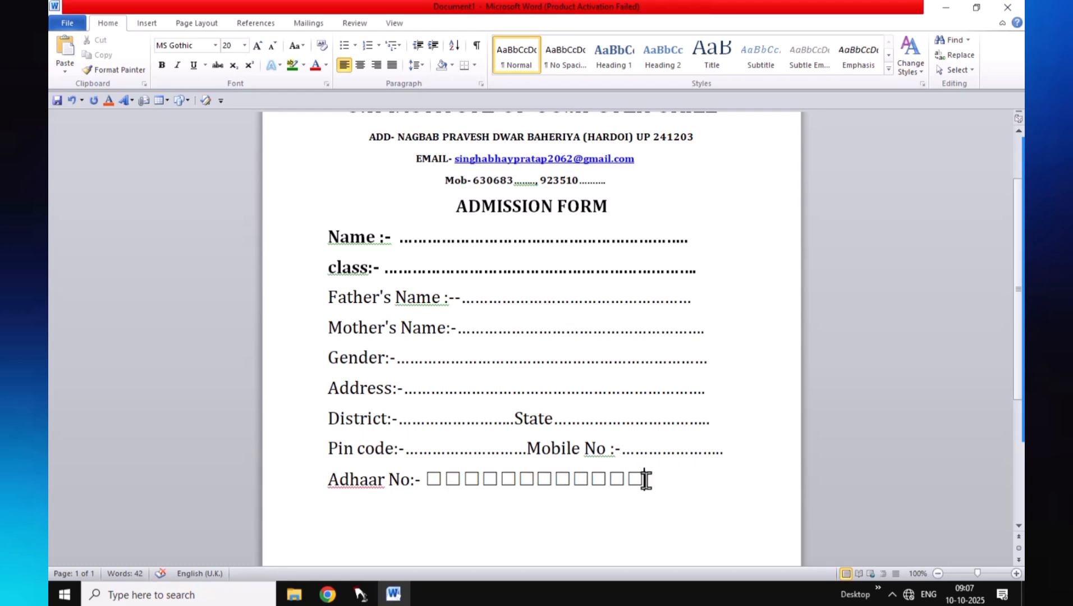
key("Return")
Type 'Email id' on the new line and set it in the Cambria font
scroll(701, 470, "down", 2)
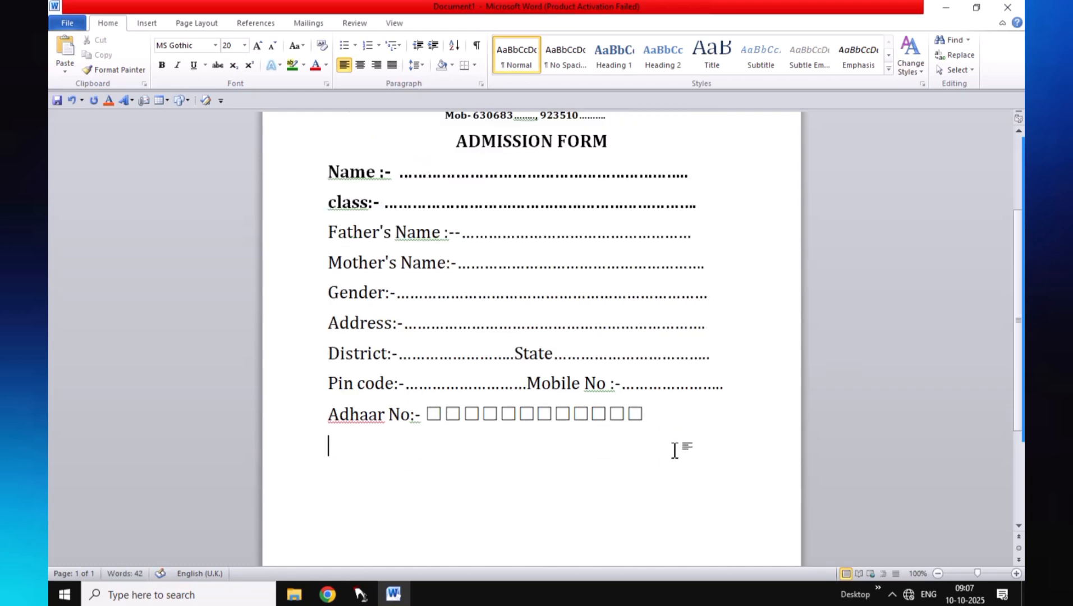
type("Email")
key("BackSpace")
key("BackSpace")
key("BackSpace")
key("BackSpace")
key("BackSpace")
type("e")
key("BackSpace")
type("Emai")
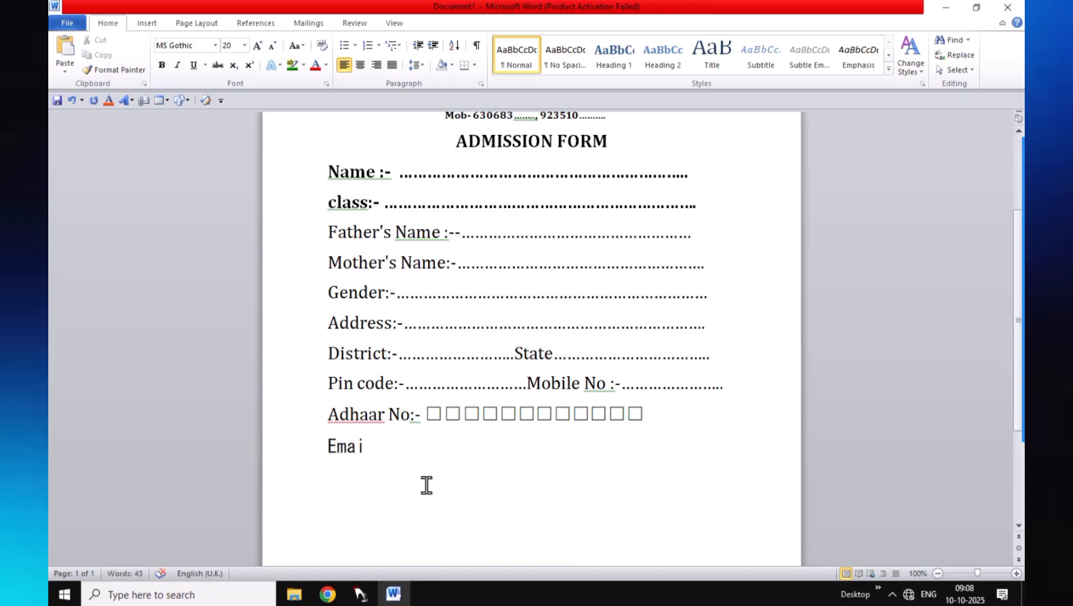
type("l id")
left_click_drag(405, 446, 293, 440)
left_click(215, 45)
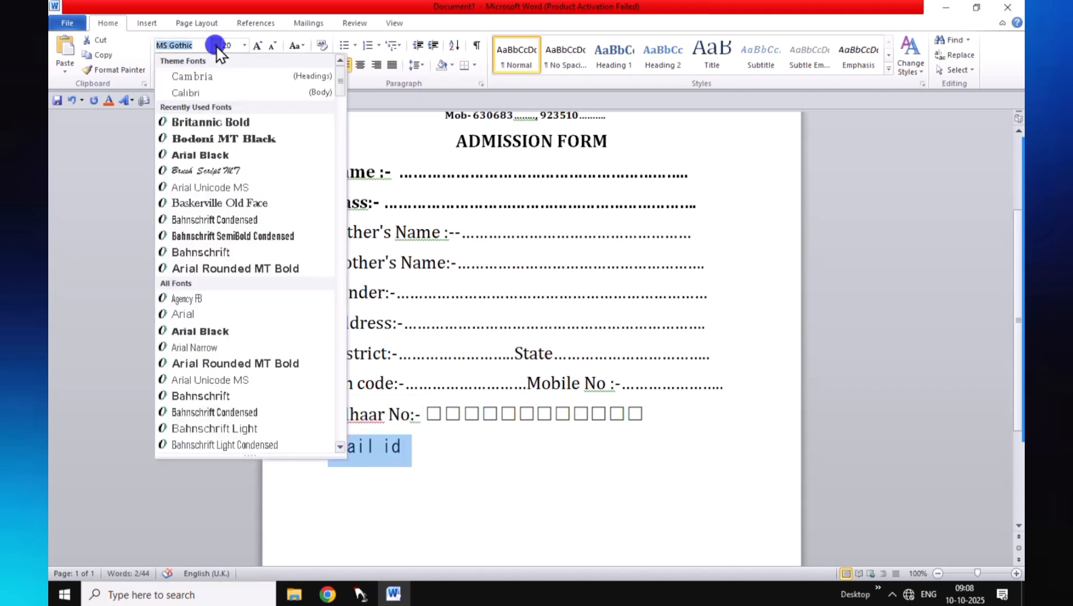
left_click(216, 79)
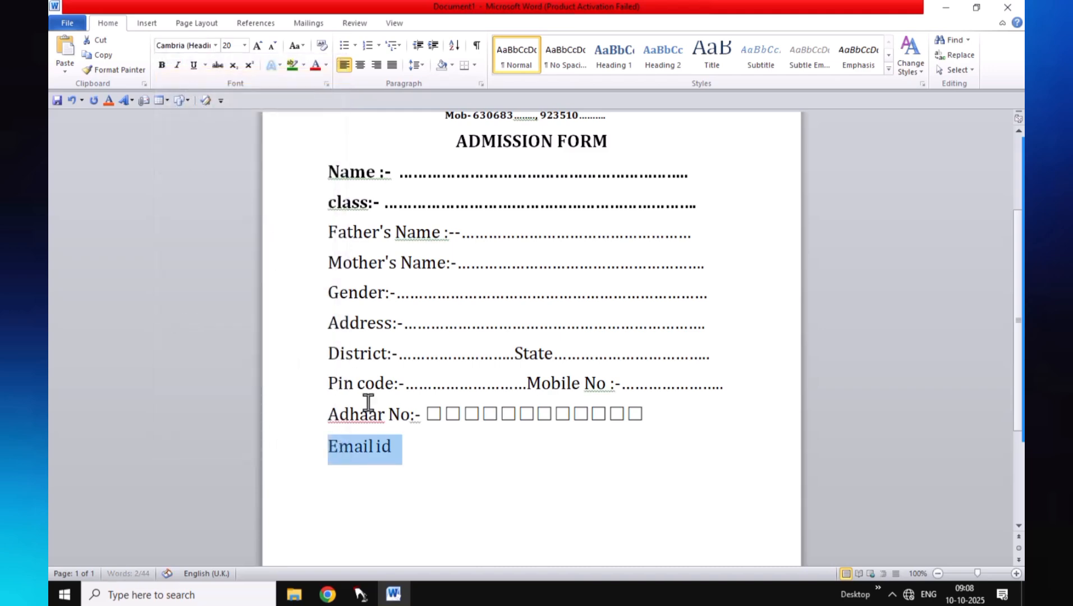
Add ':-' and a dotted fill-in run after Email id, then start a new line
left_click(378, 446)
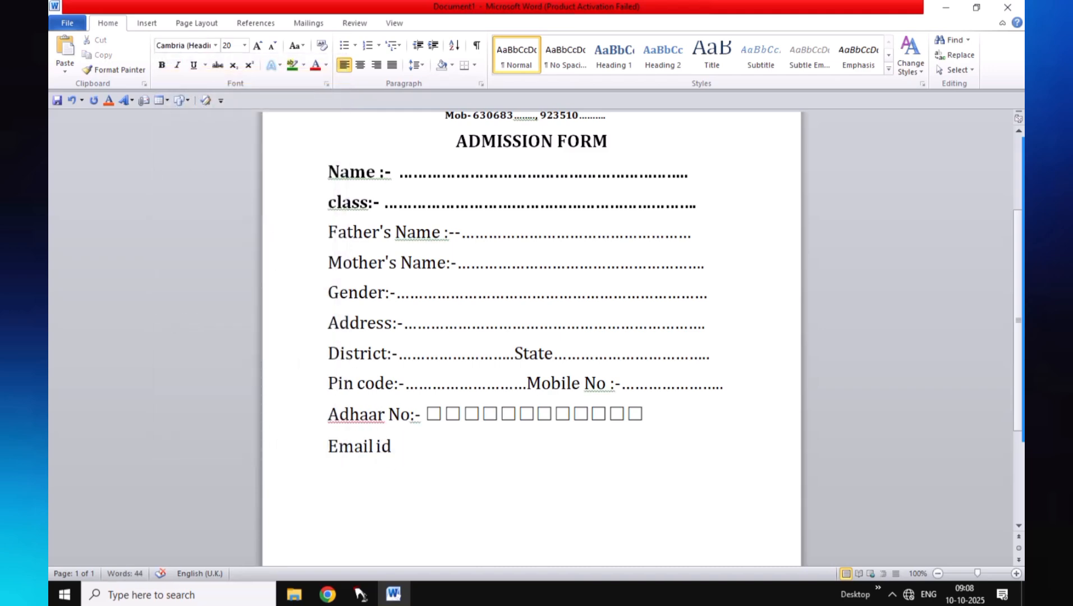
left_click(395, 446)
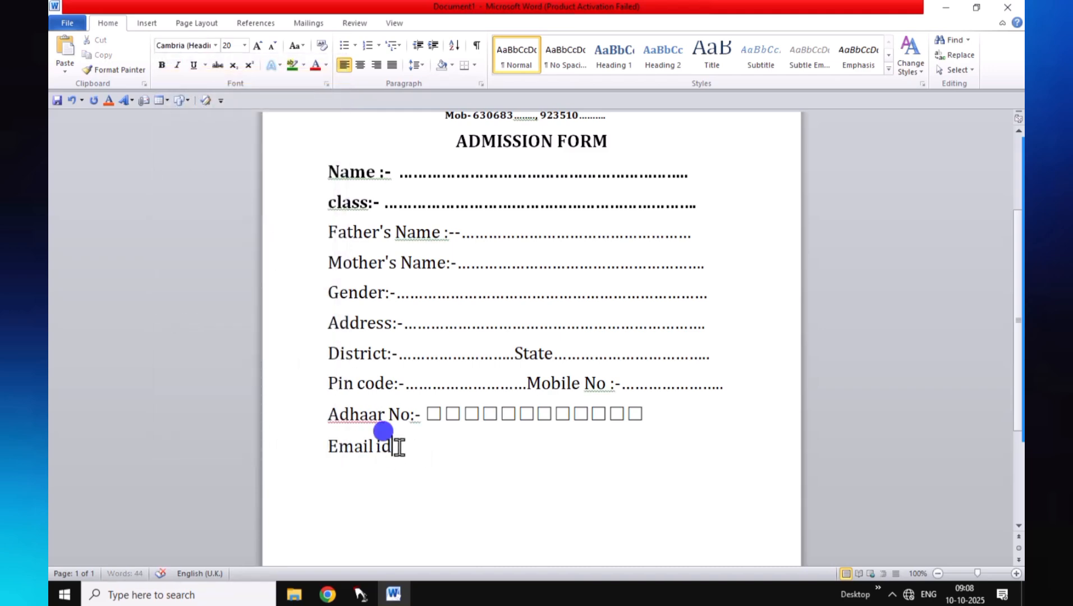
type(":")
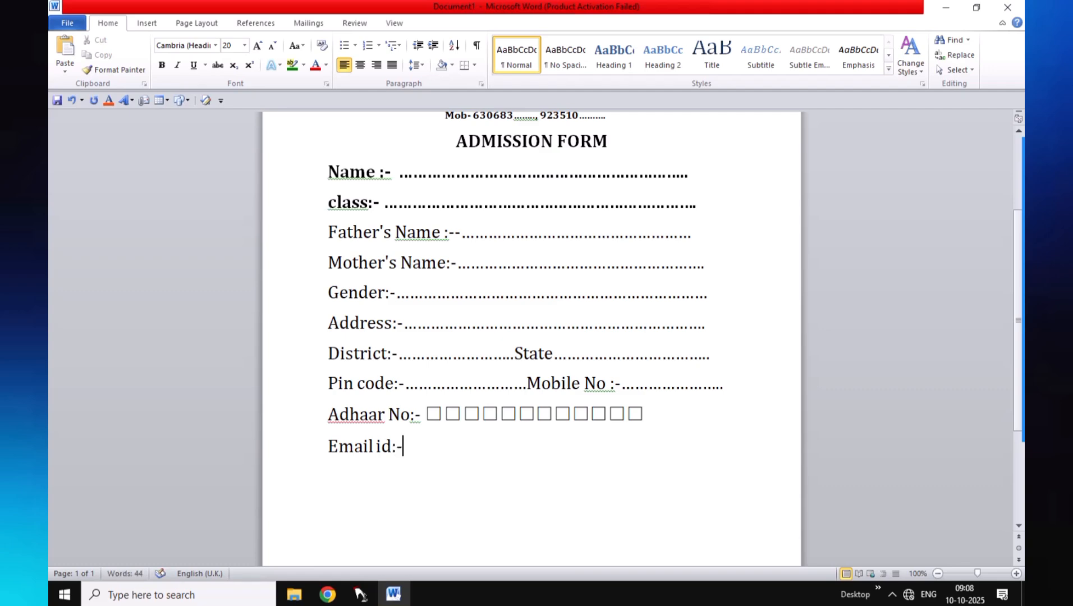
type("- ..................................................")
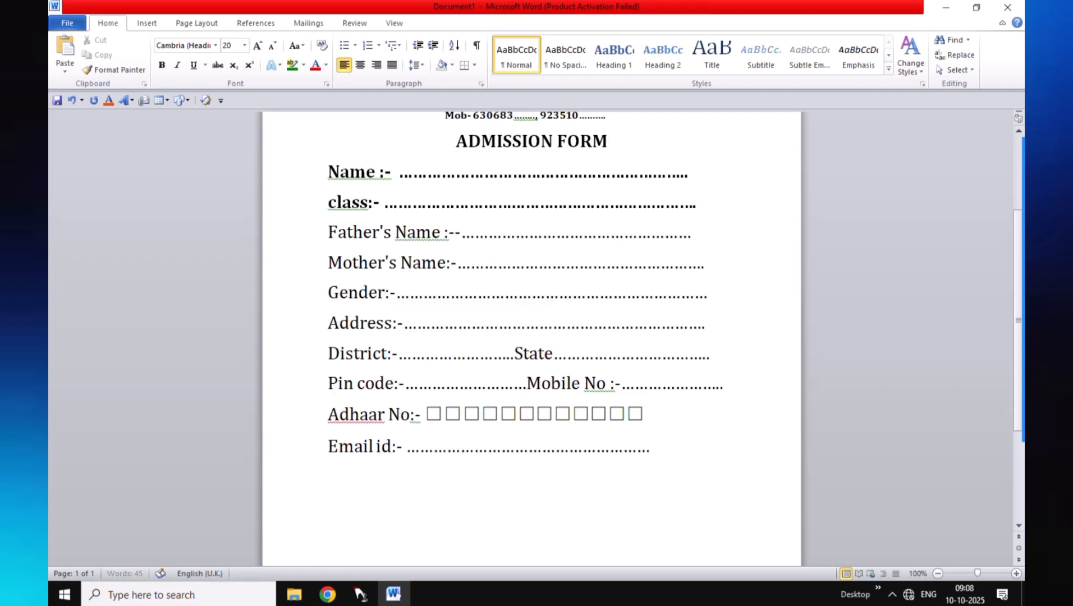
type("........")
key("Return")
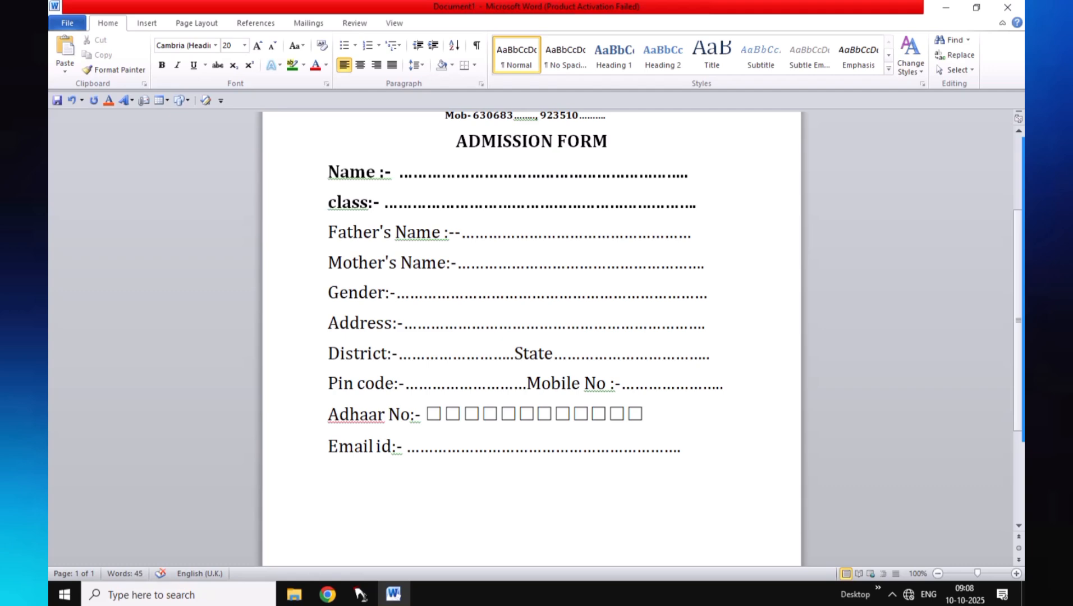
Type a draft 'Admission Date - .........' line, correct its spelling, then erase it
type("admissionm")
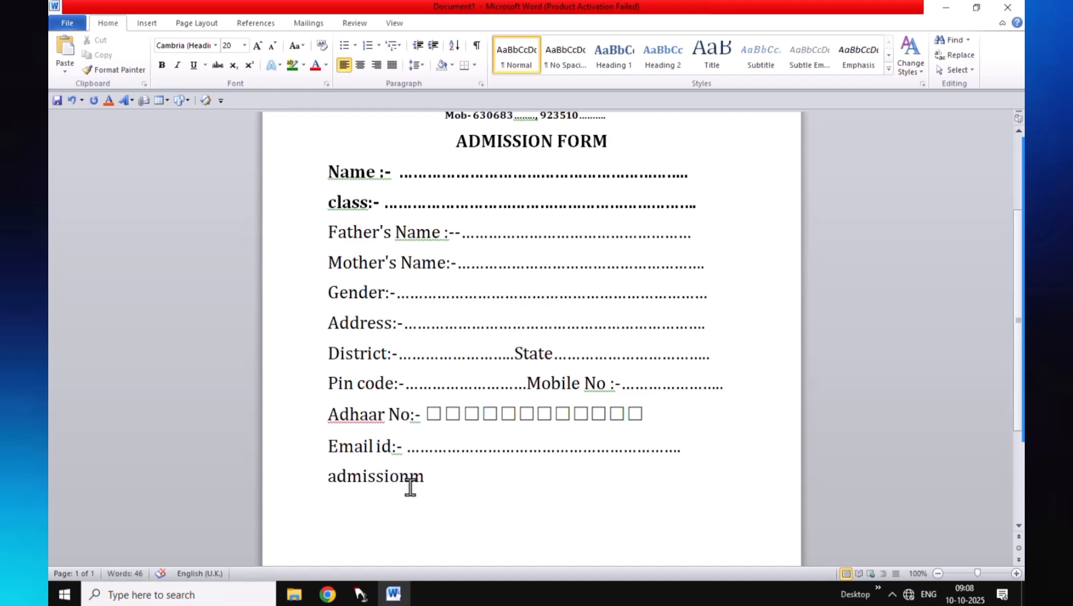
left_click(427, 477)
key("BackSpace")
left_click(336, 476)
key("BackSpace")
type("A")
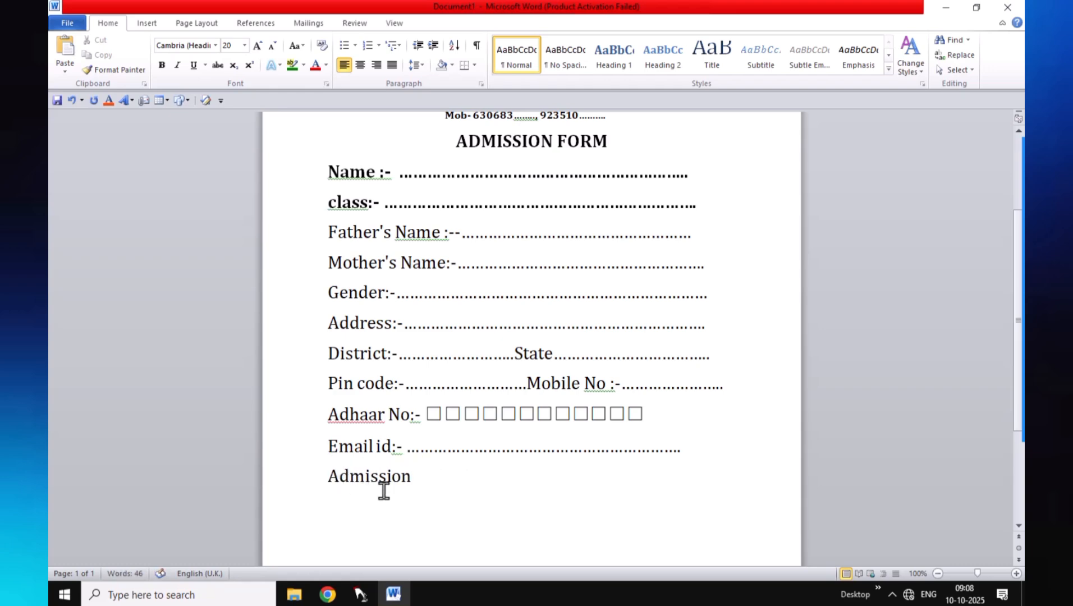
left_click(419, 476)
type(":")
key("BackSpace")
type("Date - .......................")
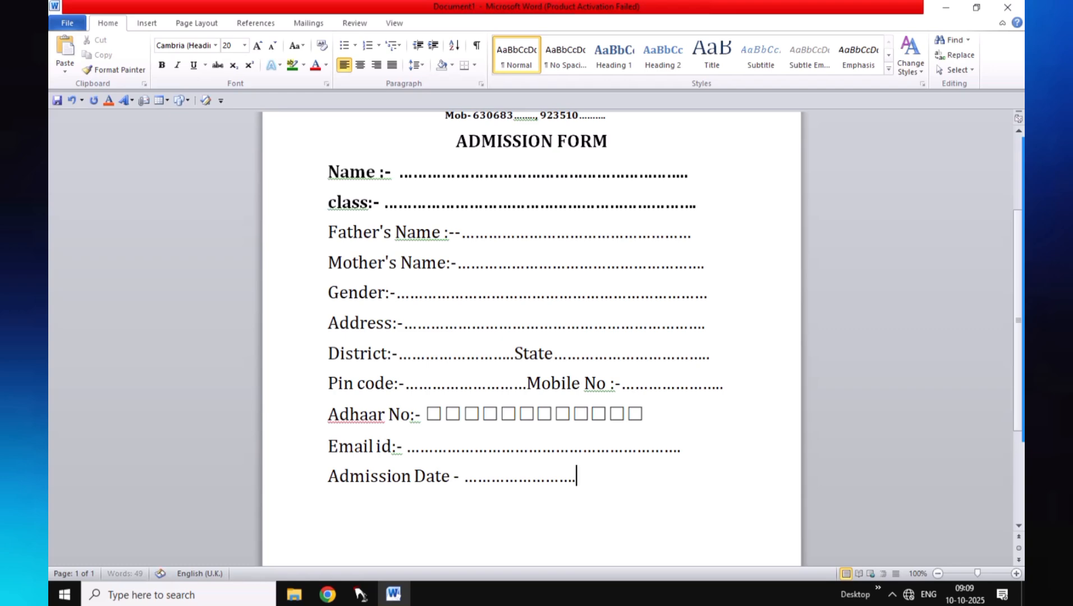
key("BackSpace")
key("BackSpace")
key("BackSpace")
key("BackSpace")
key("BackSpace")
key("BackSpace")
key("BackSpace")
key("BackSpace")
key("BackSpace")
key("BackSpace")
key("BackSpace")
key("BackSpace")
key("BackSpace")
key("BackSpace")
key("BackSpace")
key("BackSpace")
key("BackSpace")
key("BackSpace")
key("BackSpace")
key("BackSpace")
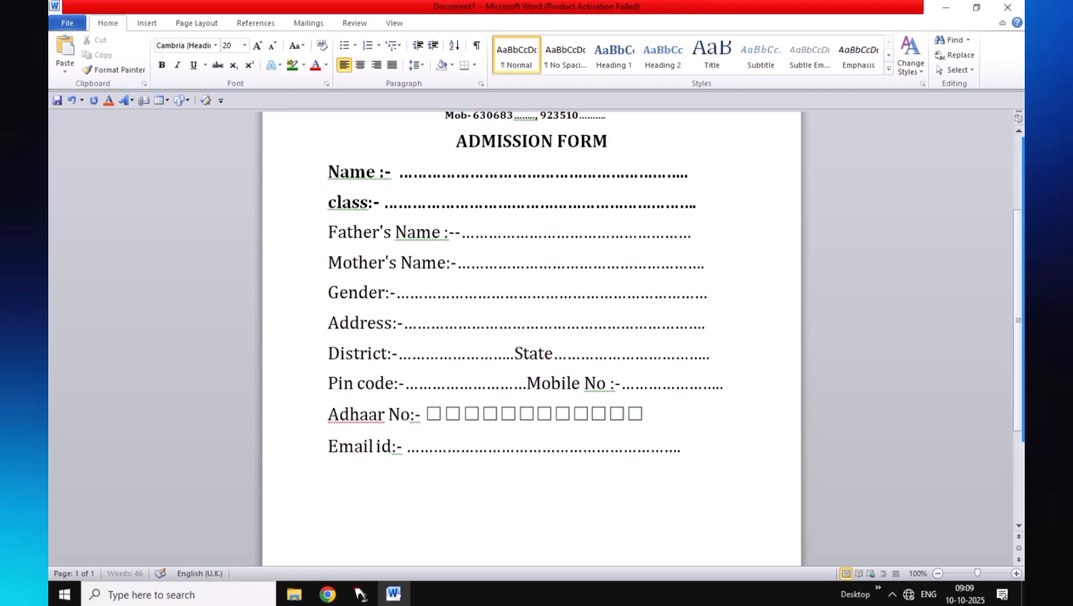
Insert a line above Name reading 'Admission Date :...../....../ 2025-2026'
left_click(331, 162)
key("Return")
left_click(348, 164)
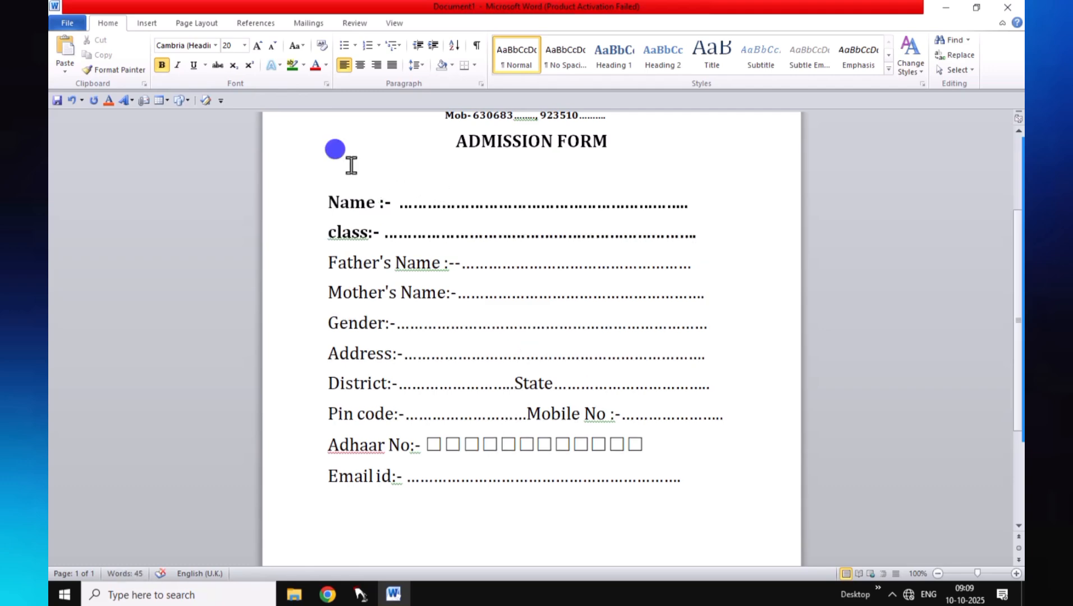
type("a")
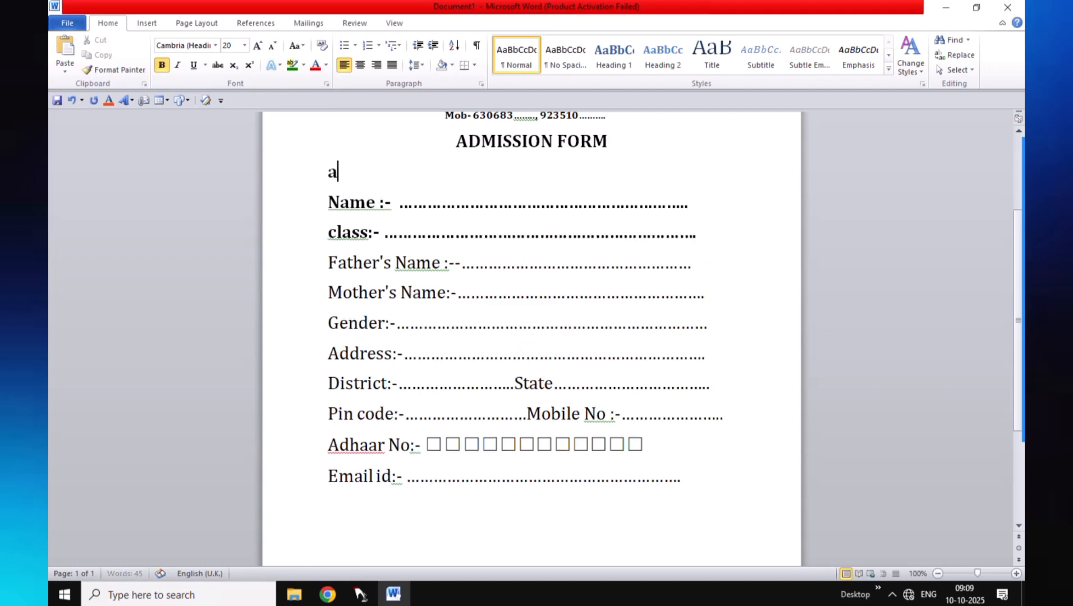
type("d")
key("BackSpace")
key("BackSpace")
type("Admiss")
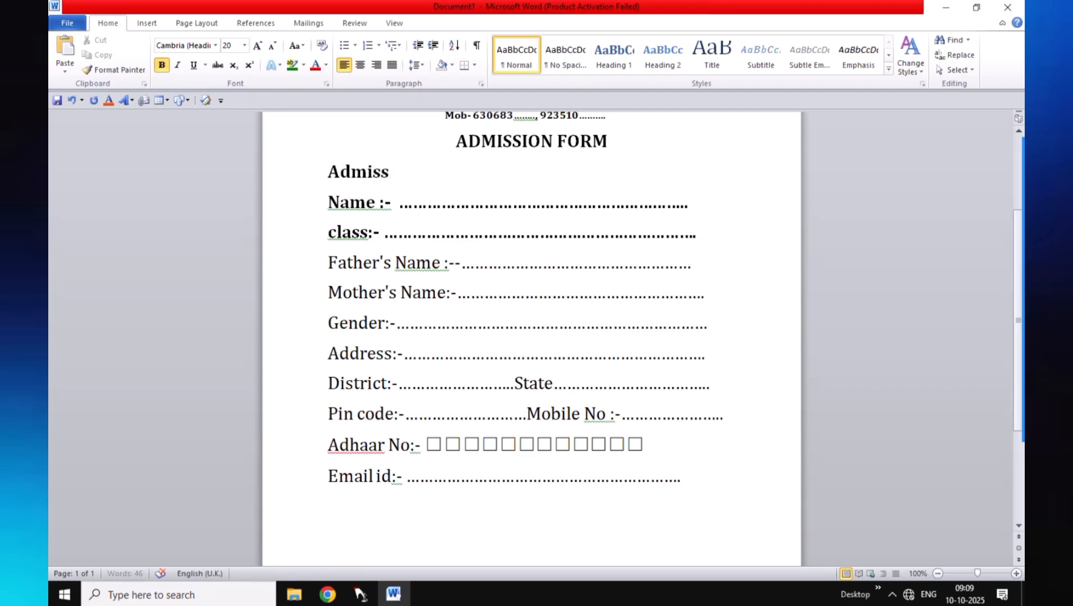
type("ion Da")
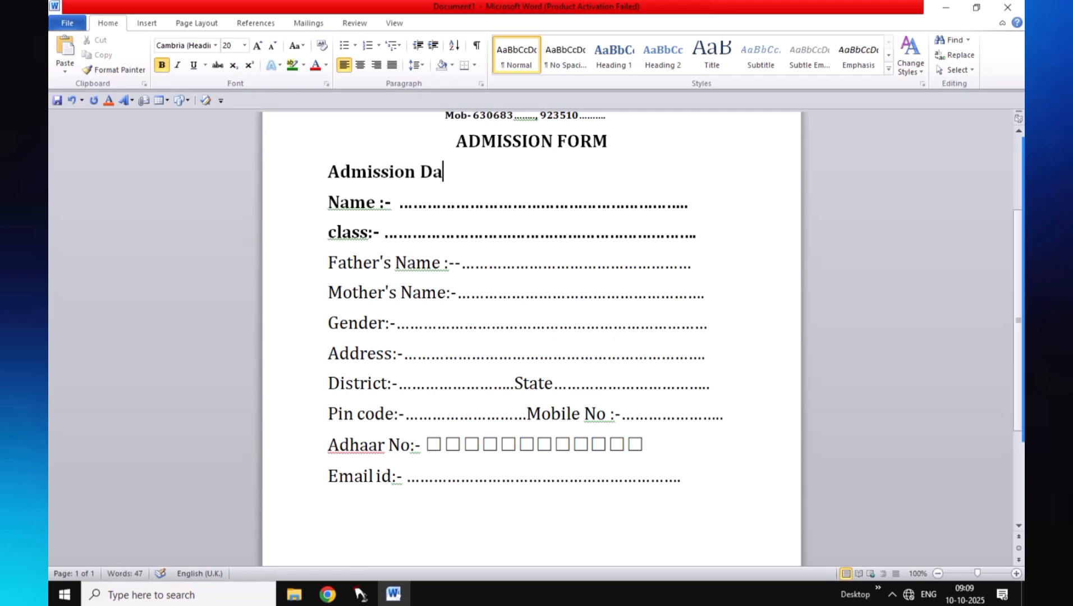
type("te ")
type(":")
type(".....")
type("/")
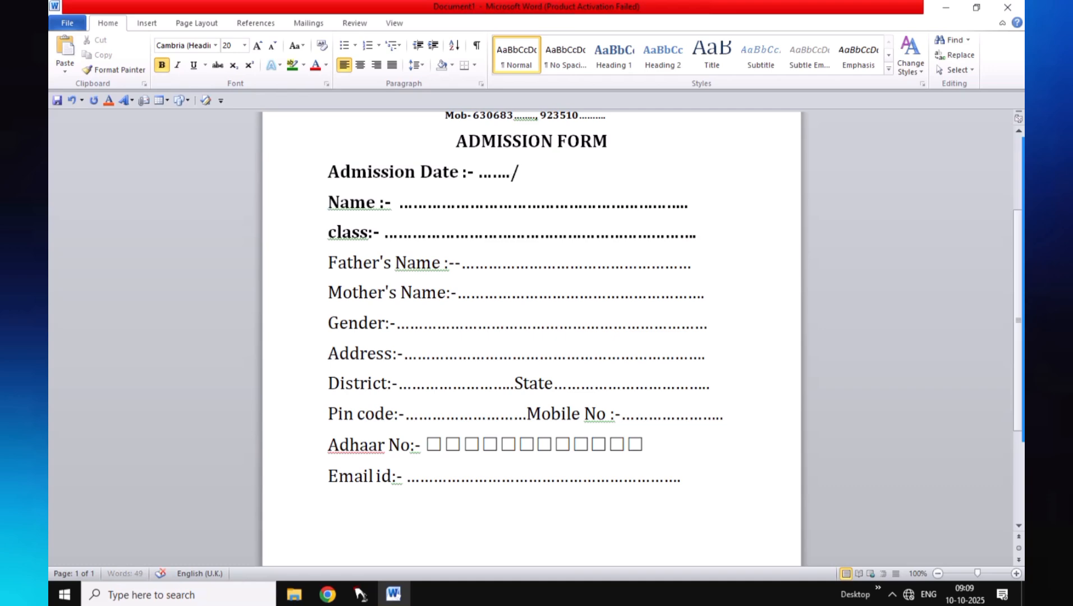
type("....../")
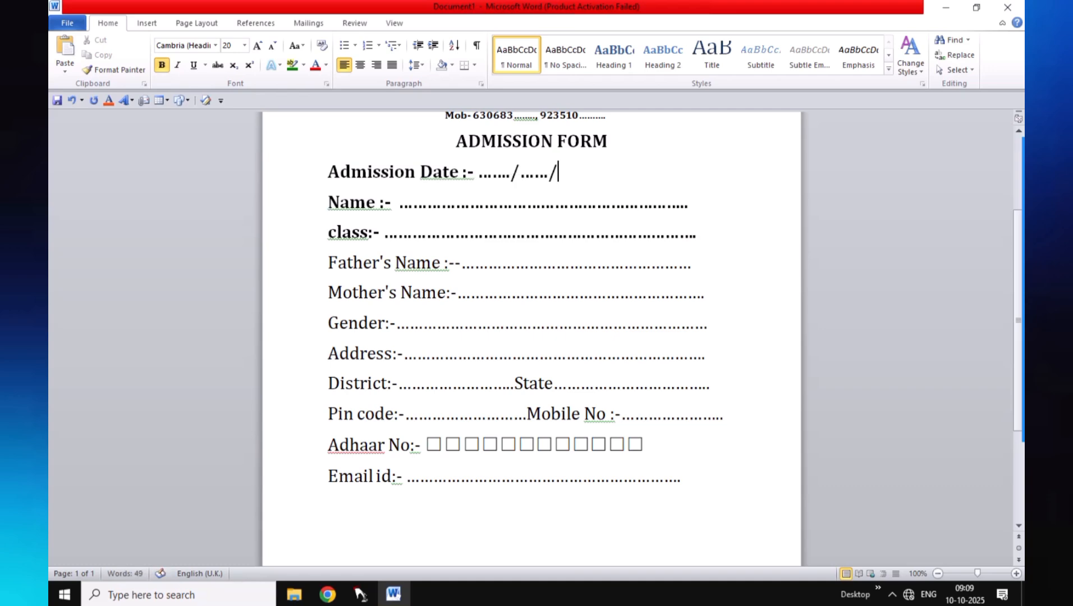
type(" 2025-")
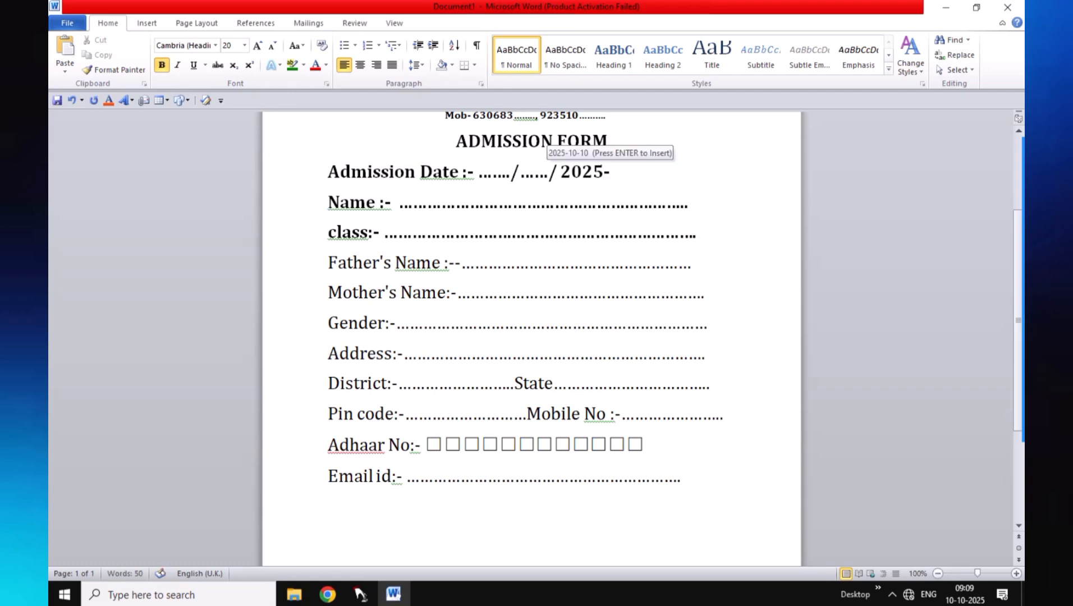
type("2026")
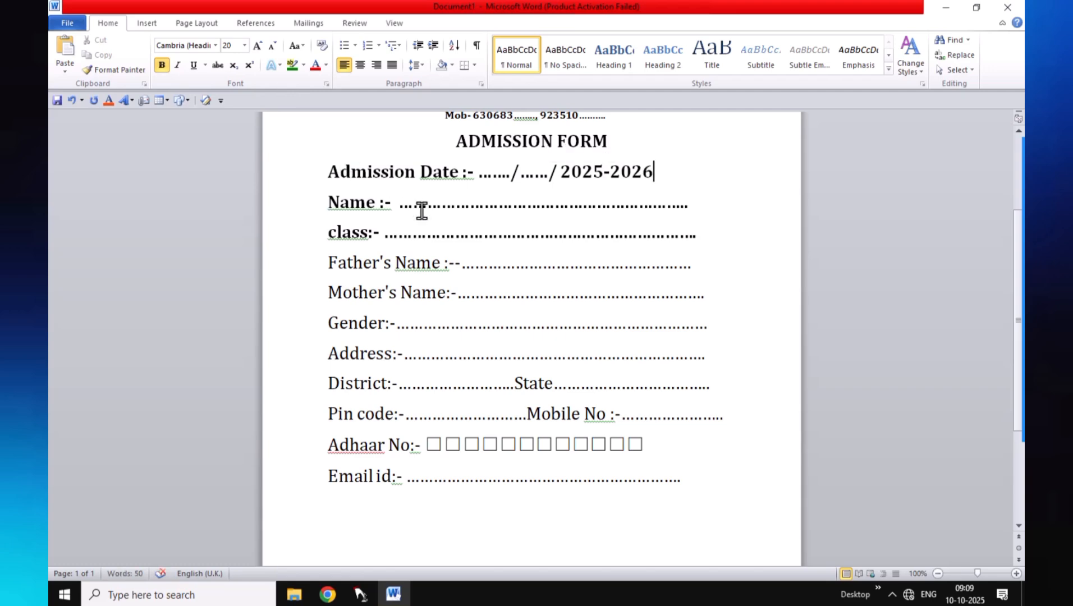
scroll(462, 278, "down", 1)
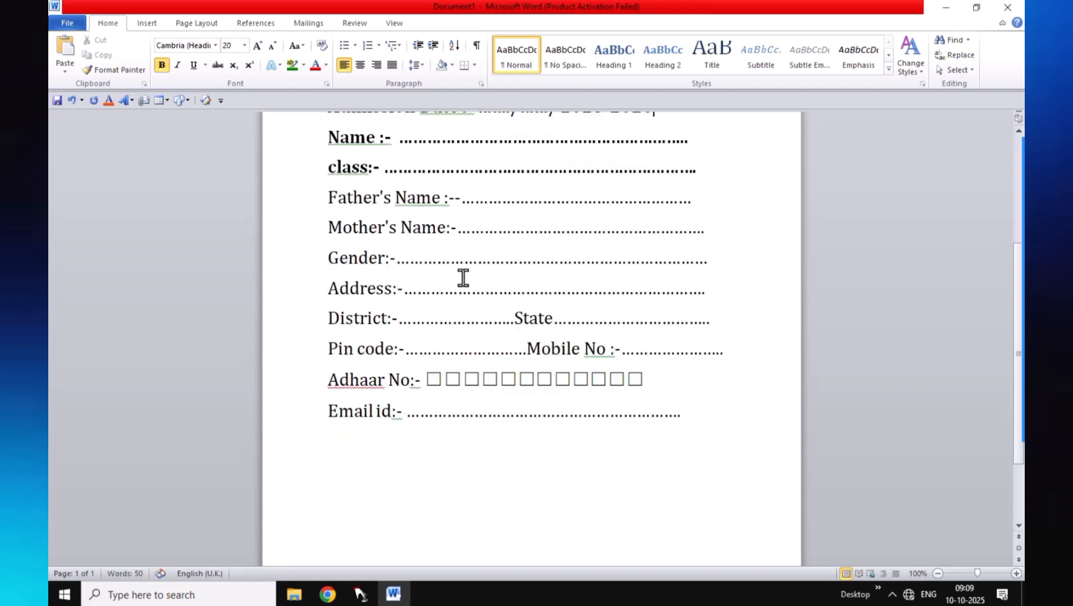
Add a new line after Email id reading 'Subject' with a capital S
left_click(702, 415)
left_click(690, 418)
key("Return")
type("subject")
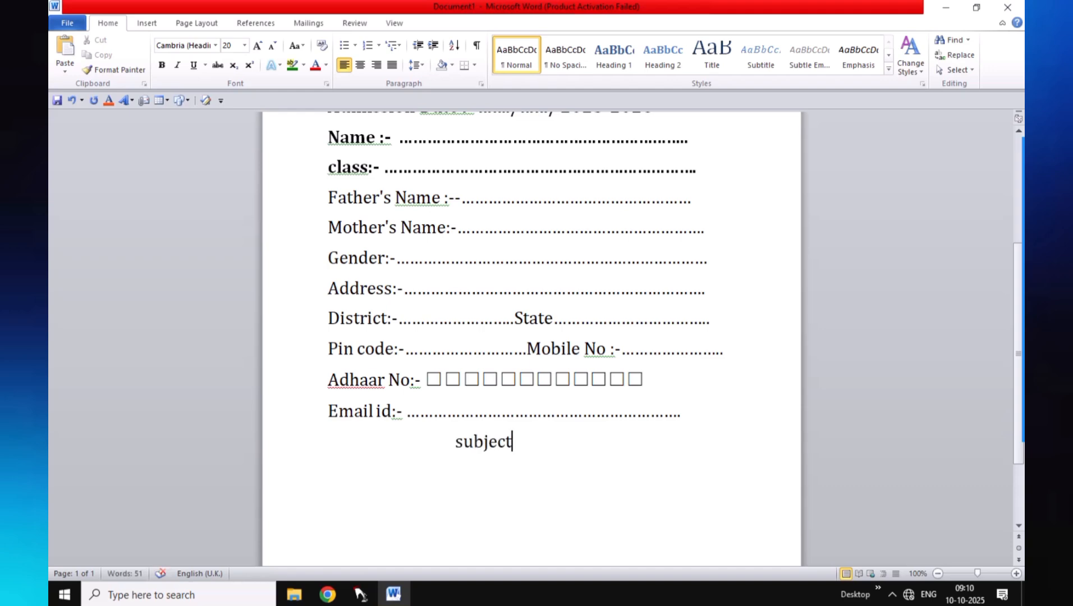
left_click(463, 443)
key("BackSpace")
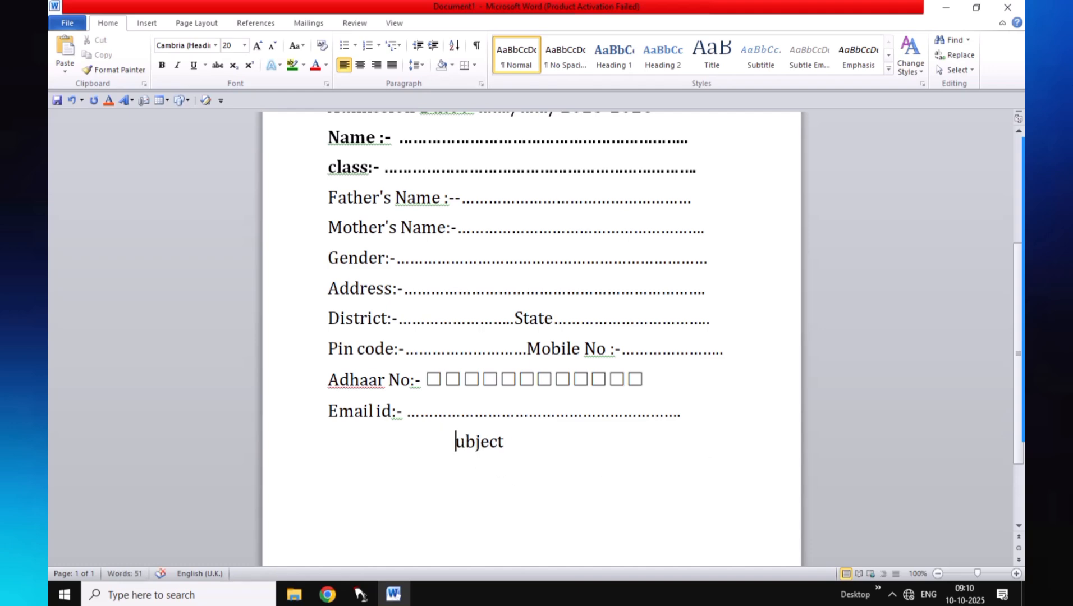
type("S")
Format 'Subject' as bold Britannic Bold at size 26
left_click_drag(440, 431, 548, 455)
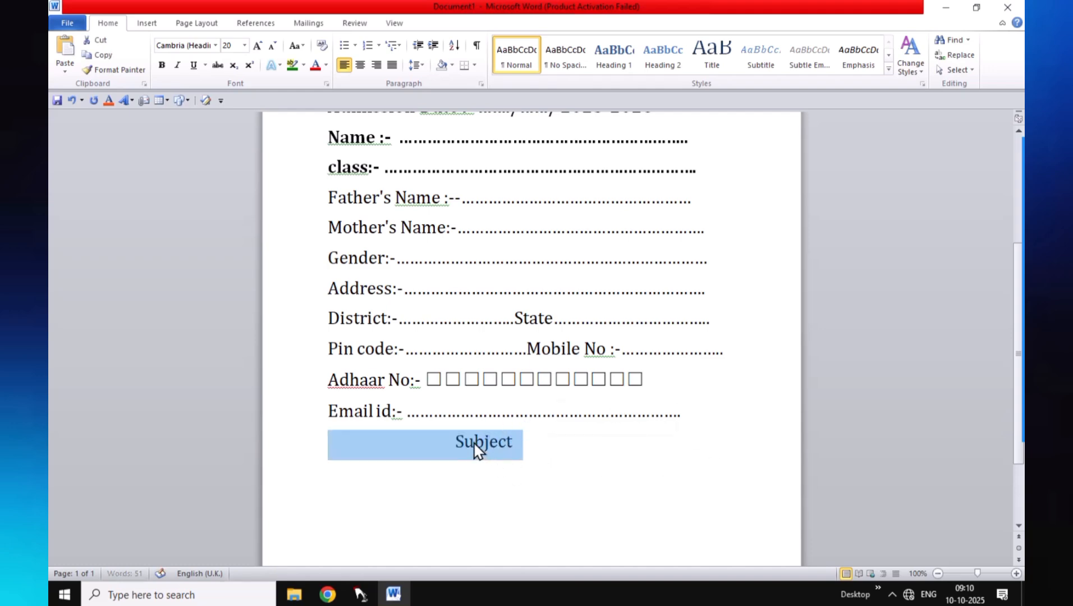
left_click(455, 440)
left_click_drag(455, 441, 514, 455)
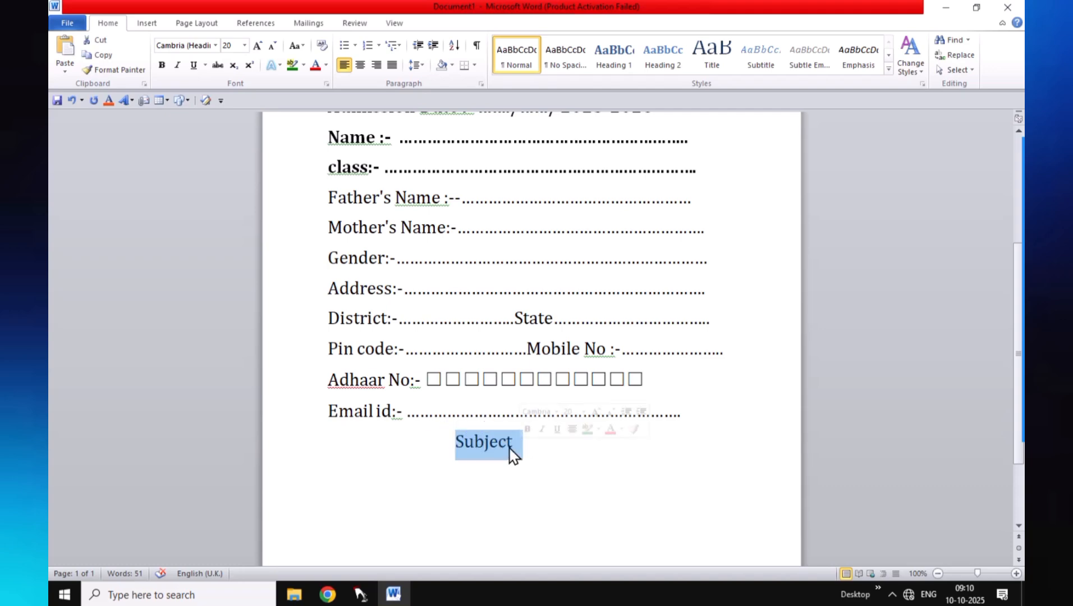
left_click(162, 65)
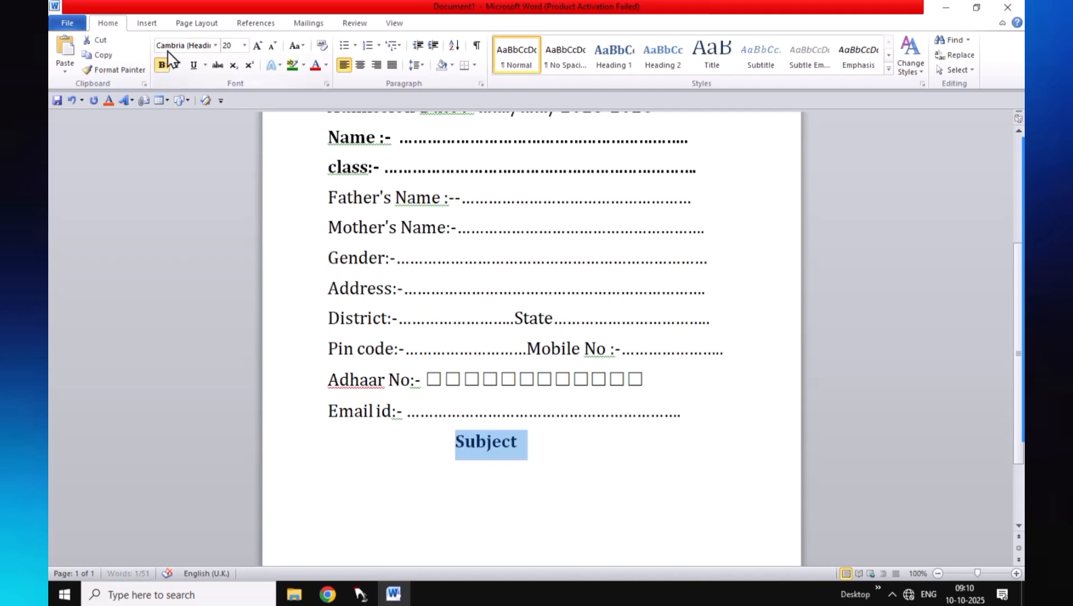
left_click(215, 45)
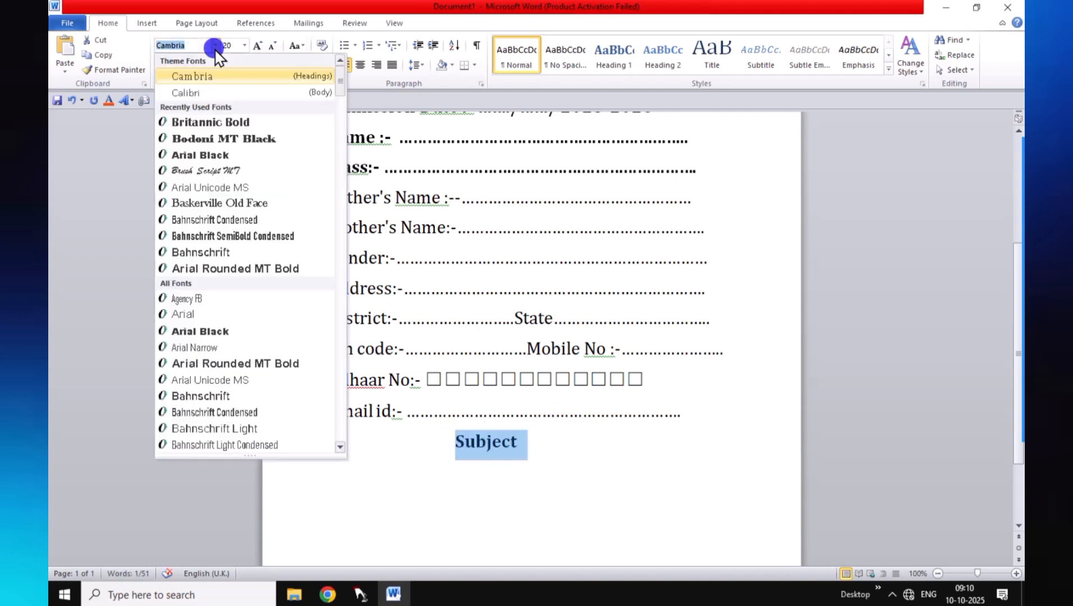
left_click(230, 125)
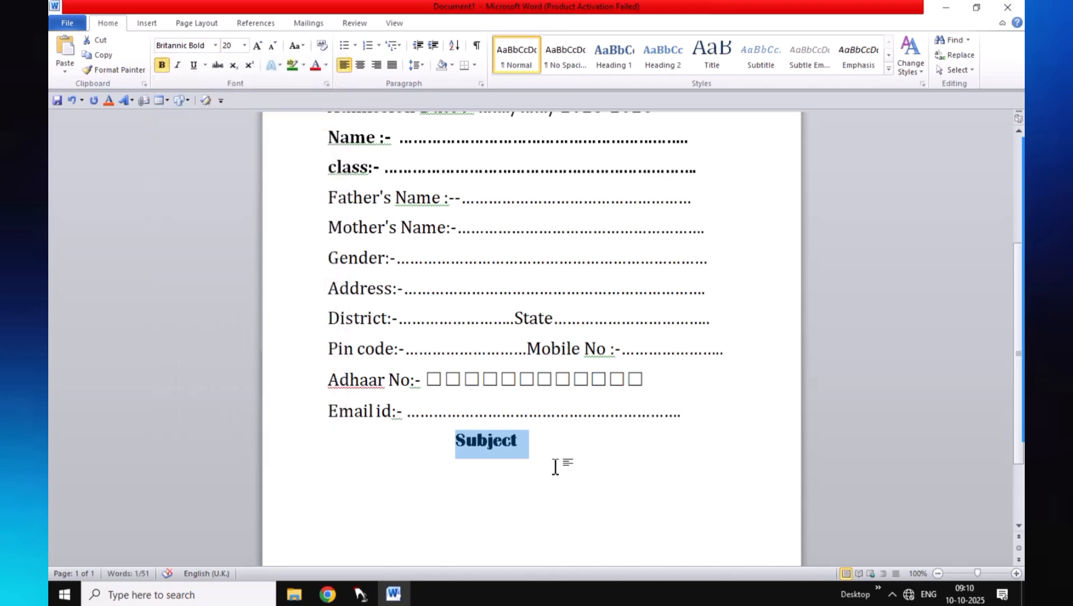
key("ctrl+shift+period")
key("ctrl+shift+period")
key("ctrl+shift+period")
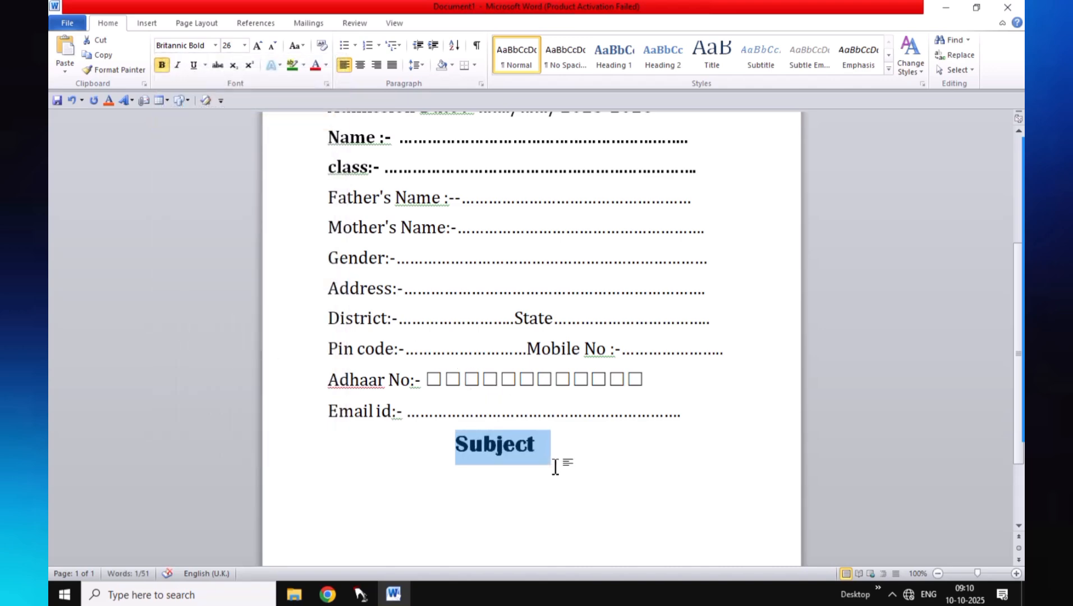
scroll(580, 462, "down", 1)
left_click(566, 384)
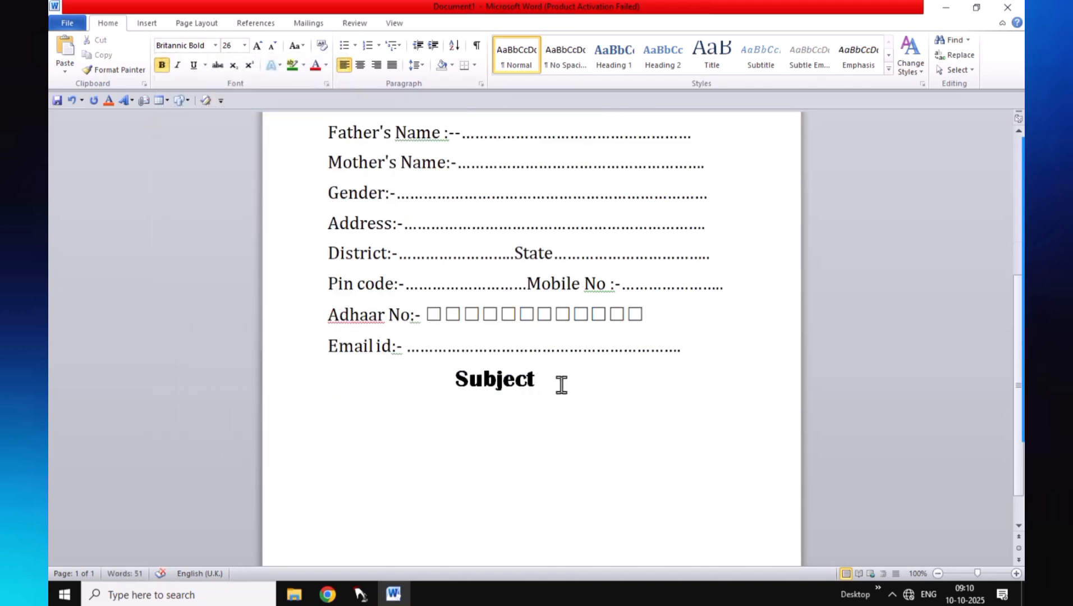
Start a new line with a Cambria checkbox symbol made from code 2610
key("Return")
type("2610")
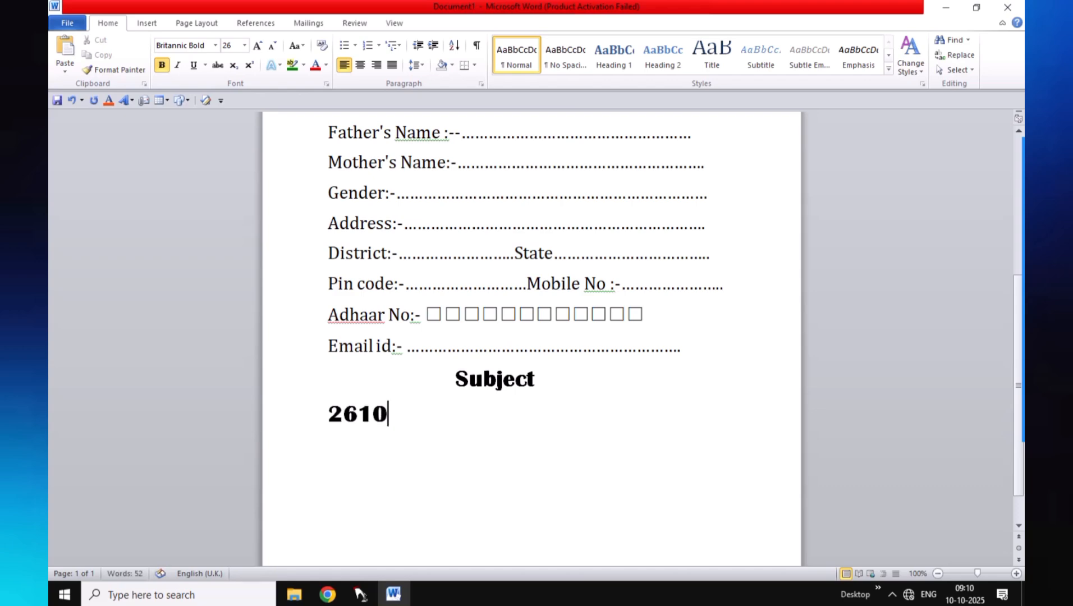
left_click_drag(326, 416, 396, 415)
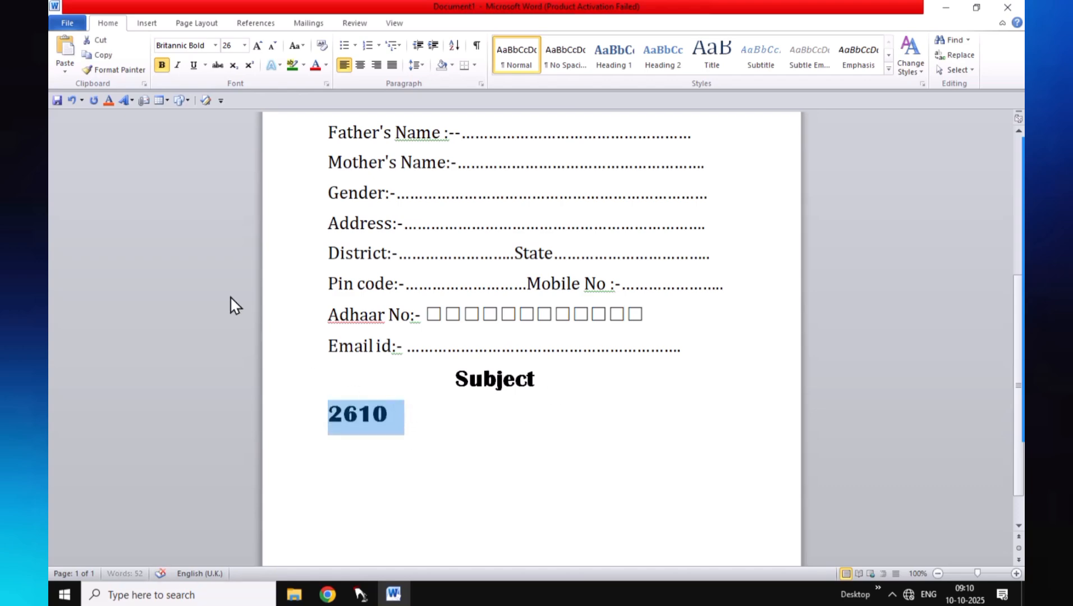
left_click(215, 46)
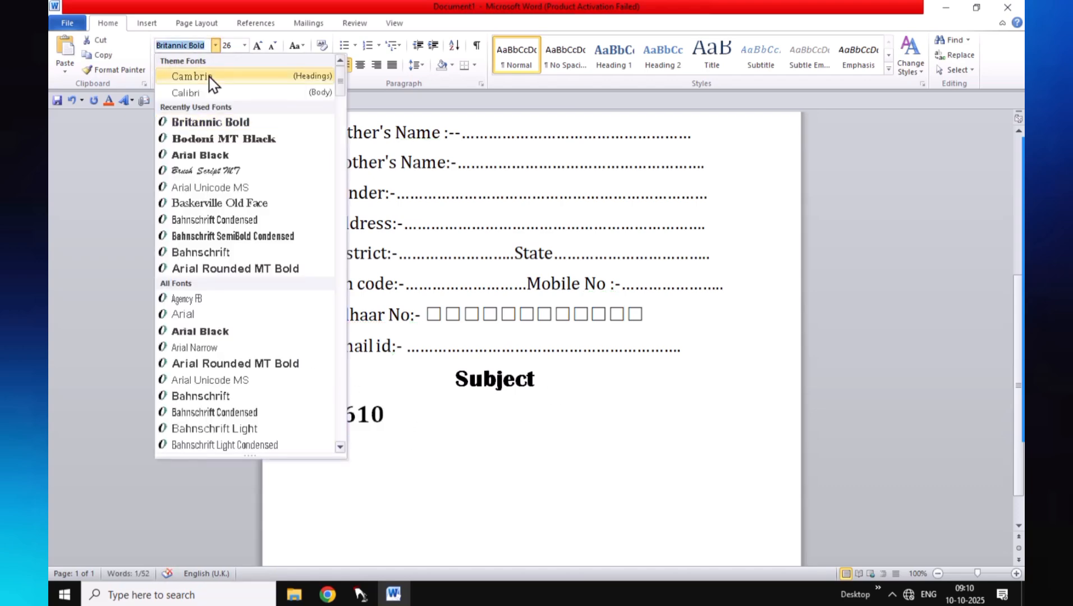
left_click(211, 79)
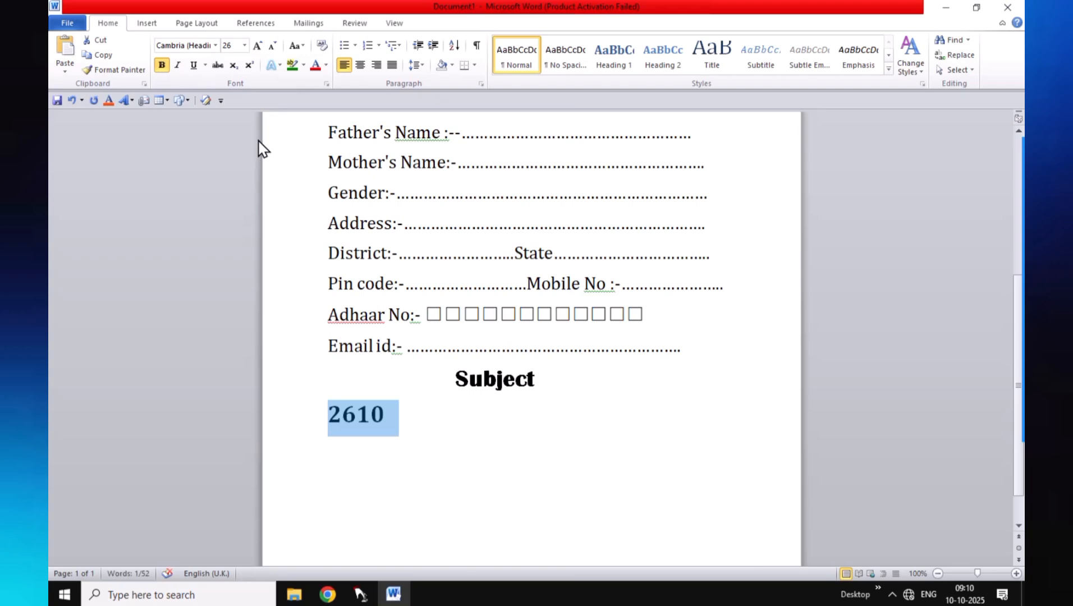
key("alt+x")
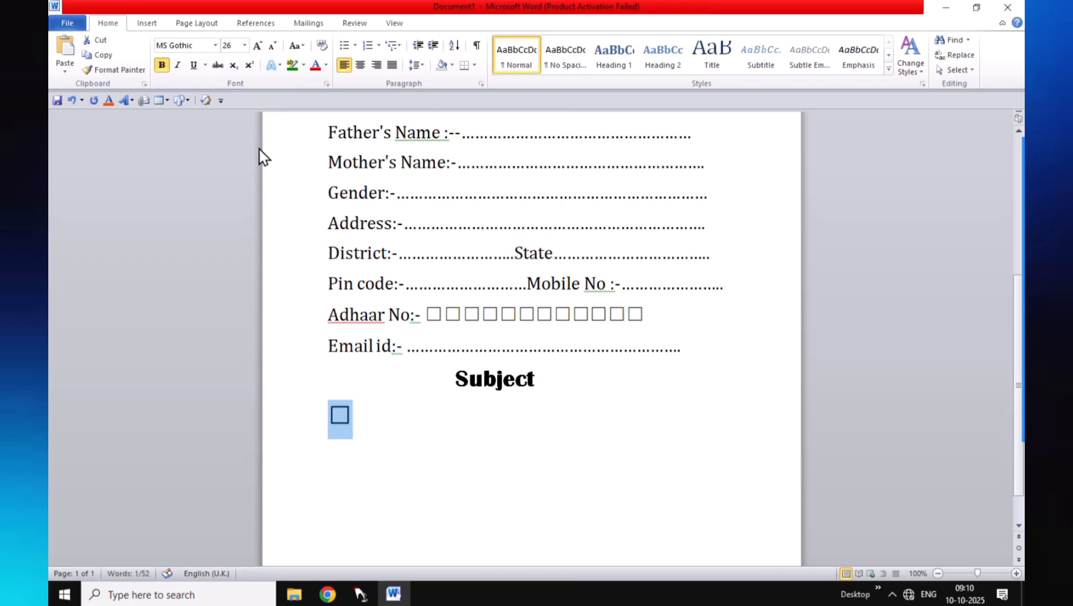
Type 'Hindi' after the checkbox and set it in Cambria at size 20
left_click(364, 417)
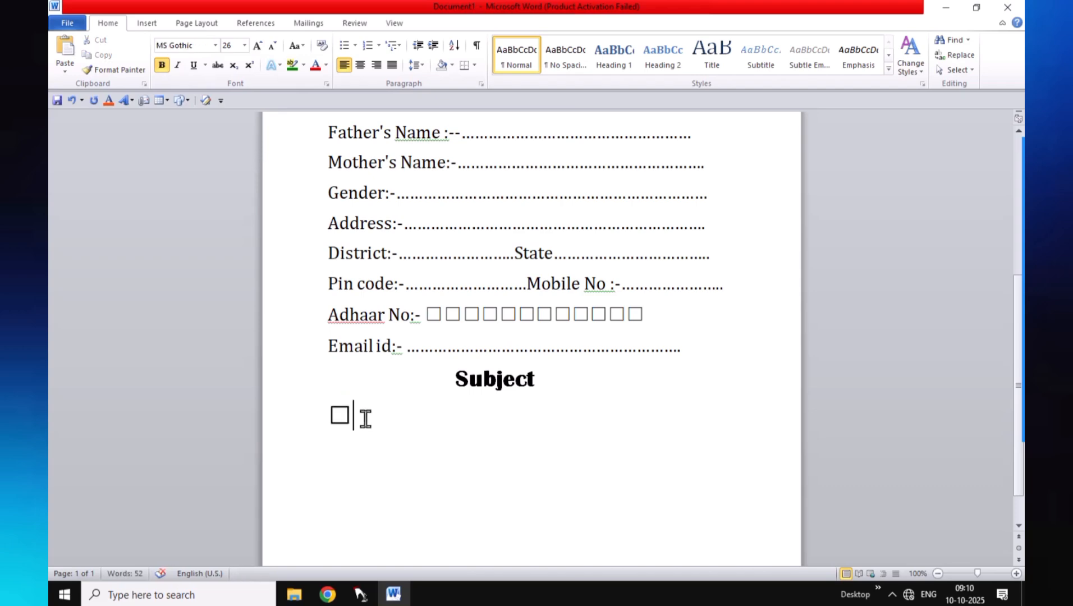
type("Hindi")
left_click_drag(411, 418, 355, 428)
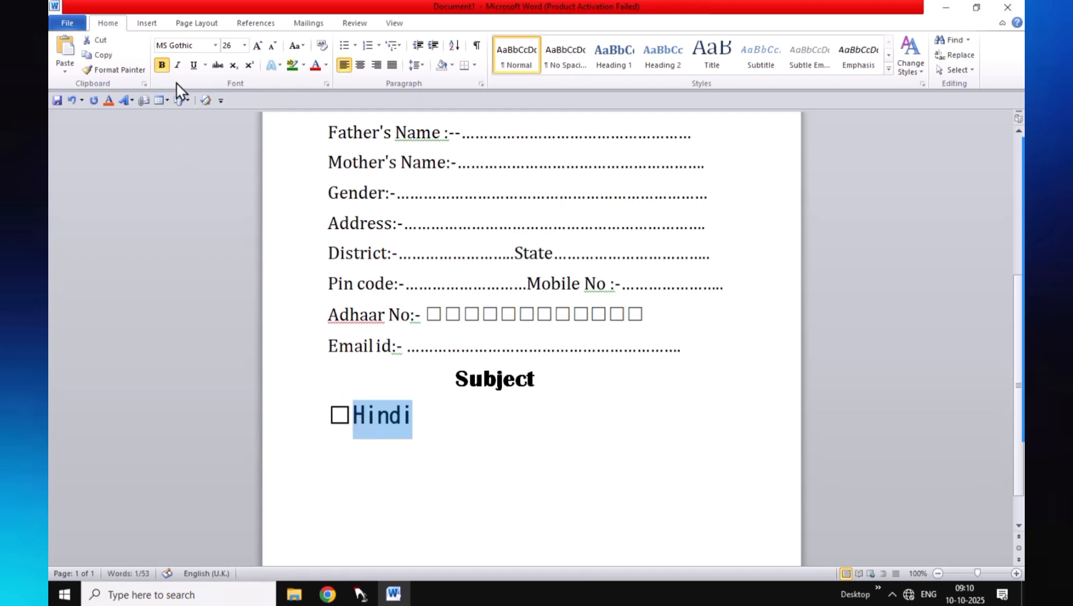
left_click(215, 45)
left_click(211, 76)
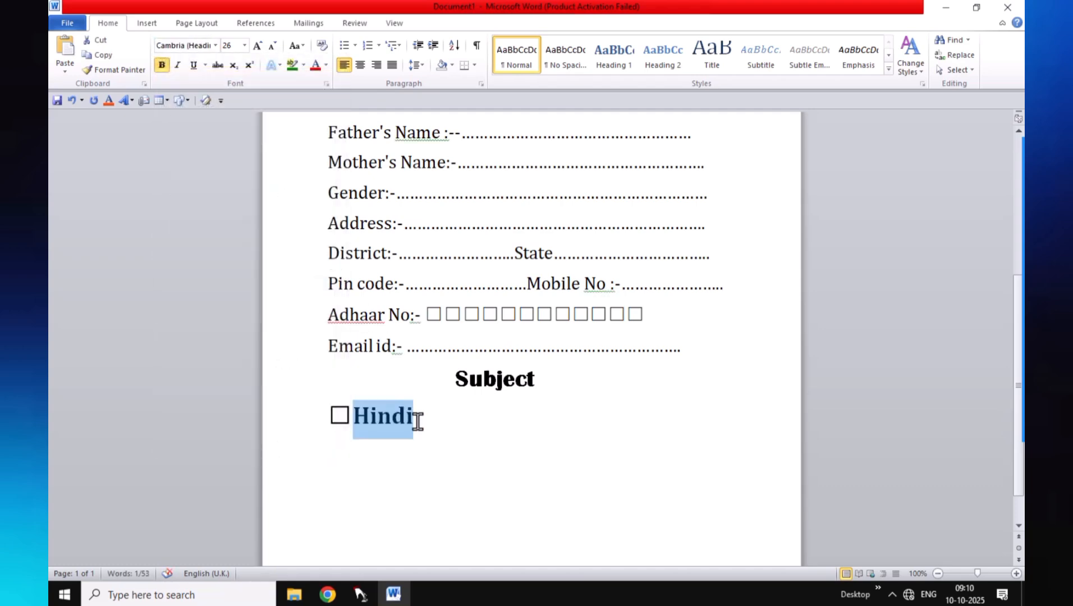
key("ctrl+shift+comma")
key("ctrl+shift+comma")
key("ctrl+shift+comma")
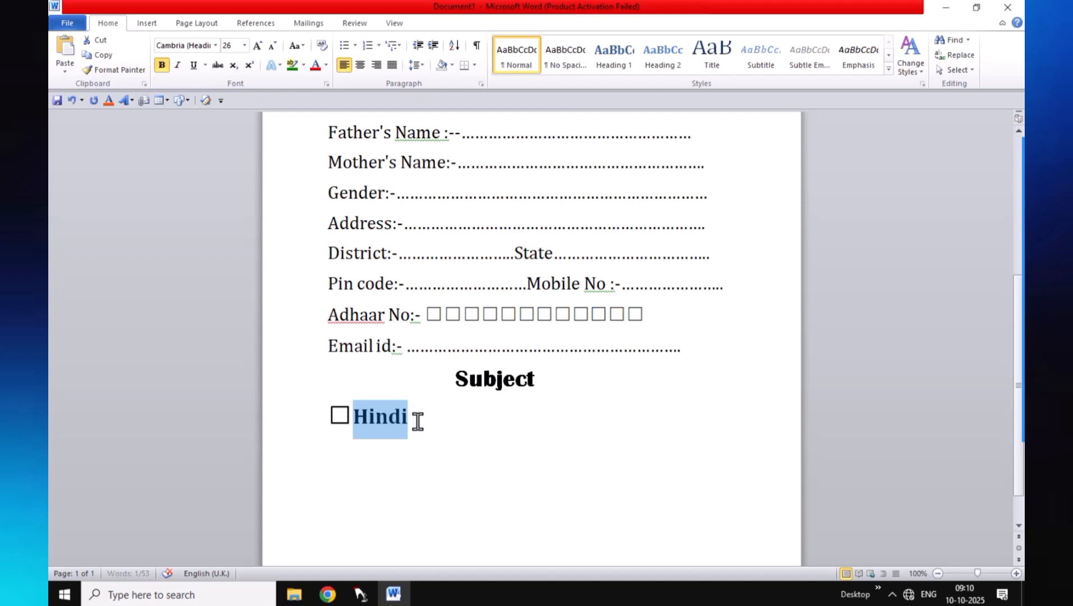
Add a checkbox followed by 'English' in Cambria after Hindi
left_click(417, 421)
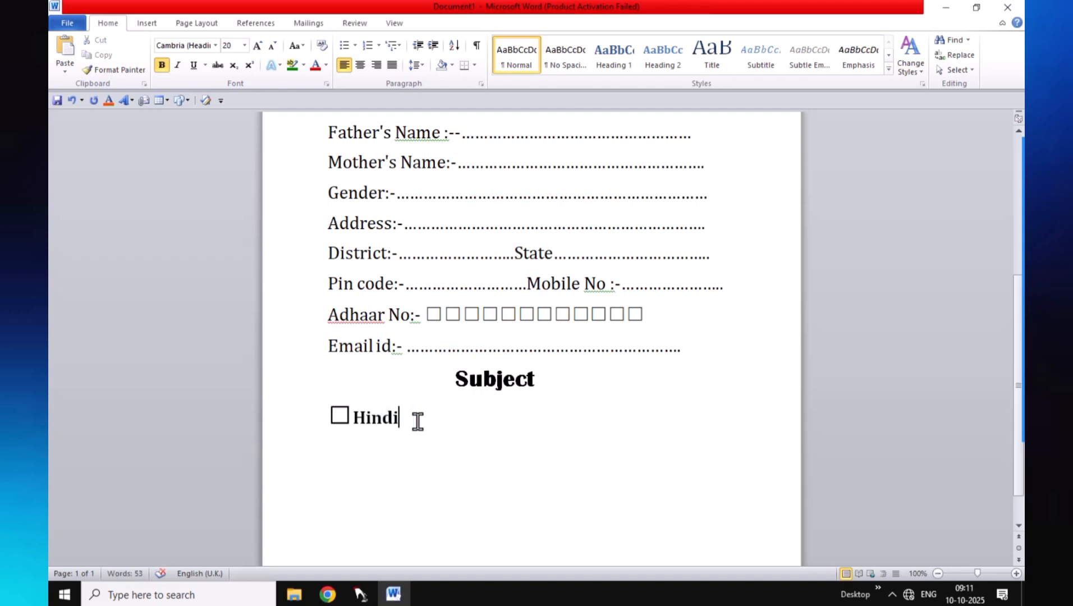
type("2610")
key("alt+x")
type("English")
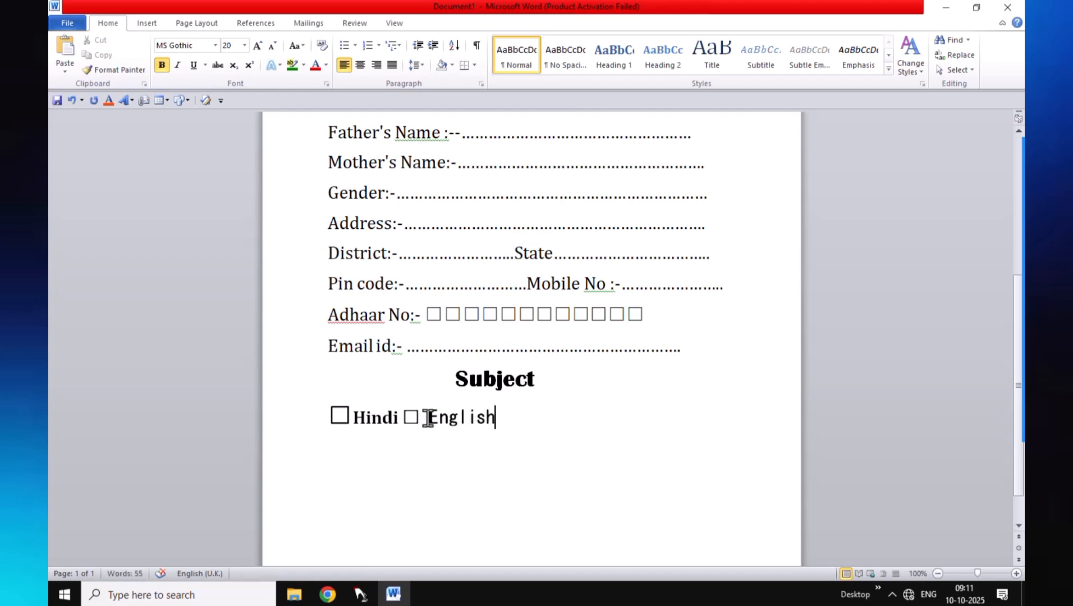
left_click_drag(496, 418, 418, 416)
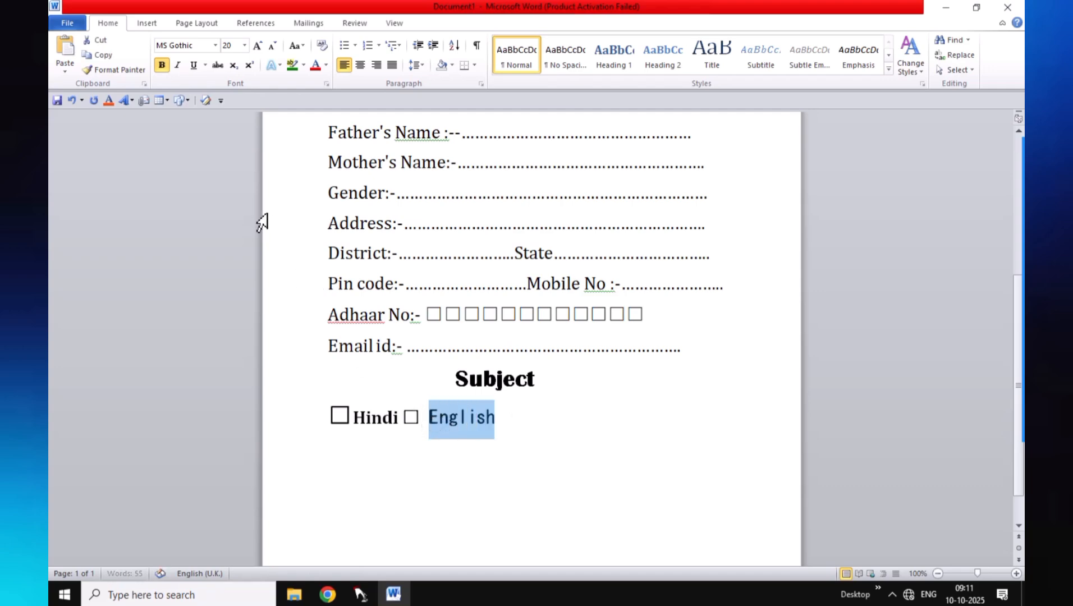
left_click(215, 45)
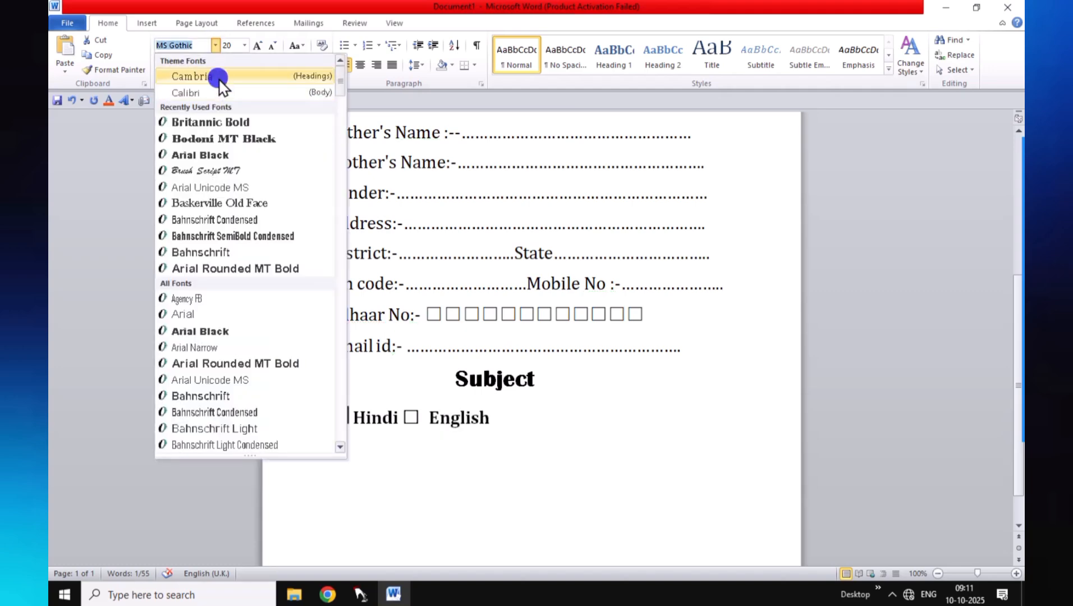
left_click(218, 77)
left_click(496, 433)
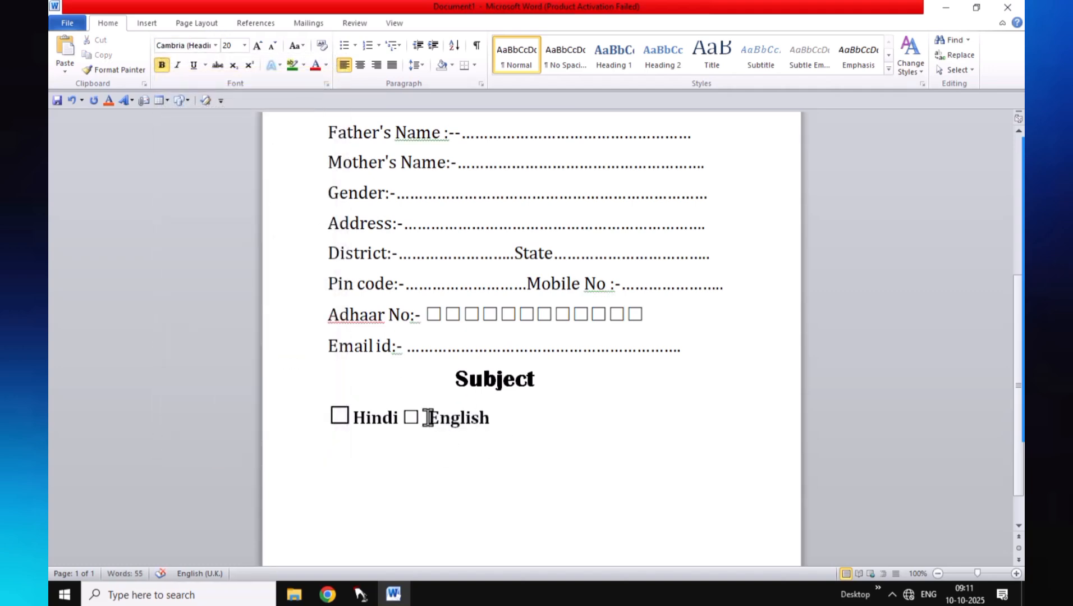
left_click(430, 418)
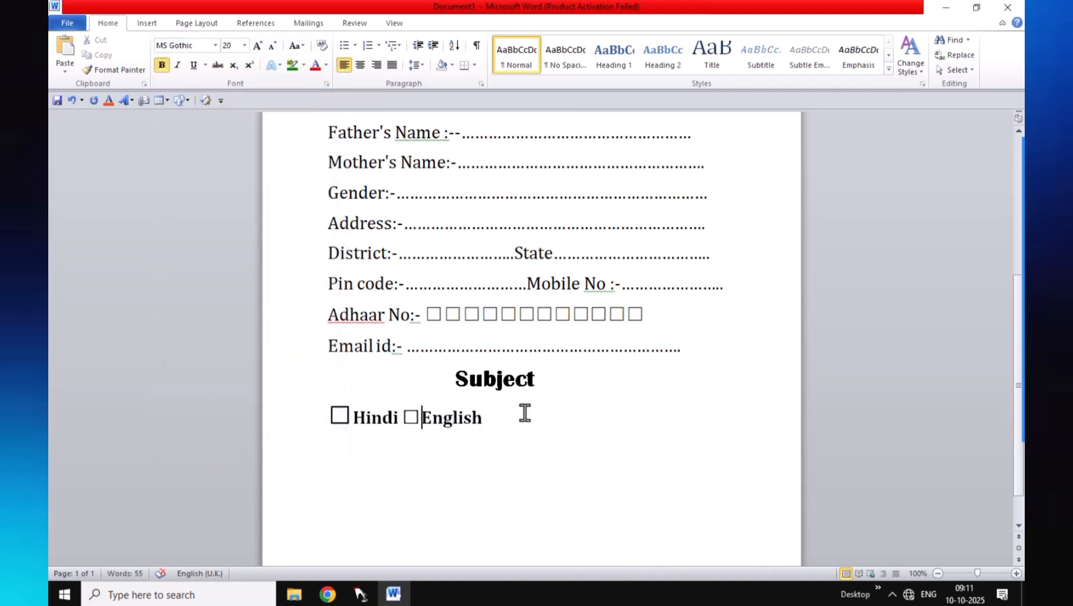
Add a checkbox followed by 'Maths' in Cambria, removing the extra space
left_click(492, 421)
type("2610")
key("alt+x")
type("Maths")
left_click_drag(559, 418, 505, 413)
left_click(215, 45)
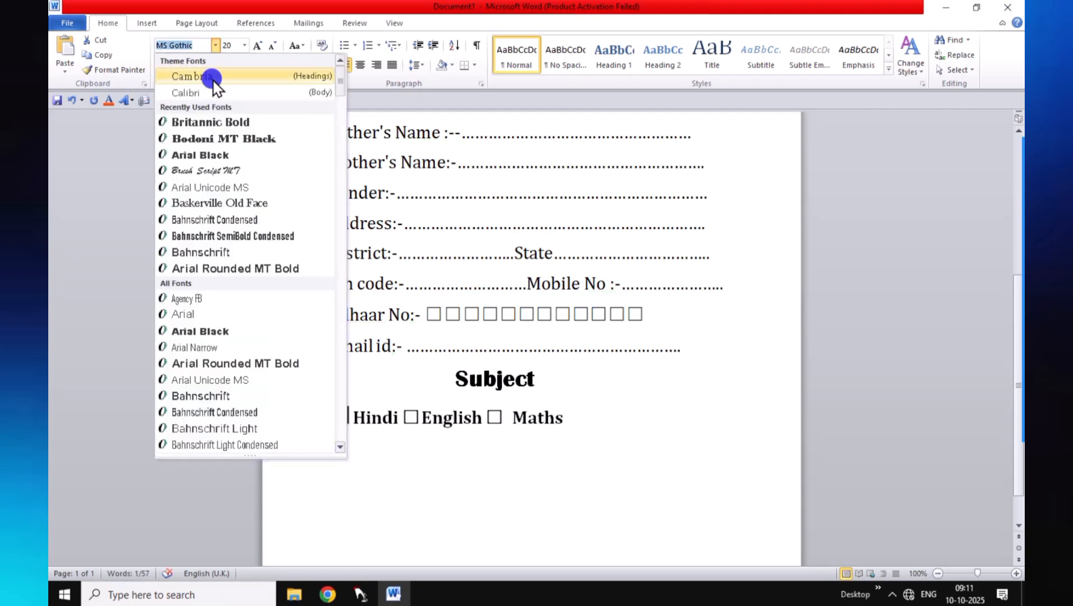
left_click(209, 76)
left_click(507, 418)
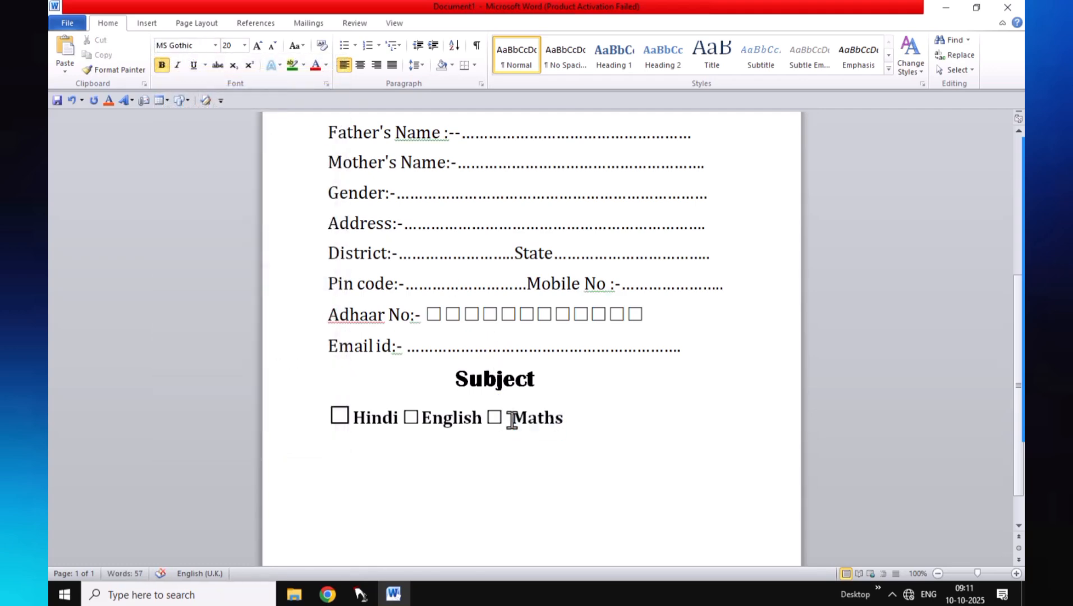
key("BackSpace")
Add a checkbox followed by 'physics' in Cambria, removing the extra space
left_click(568, 424)
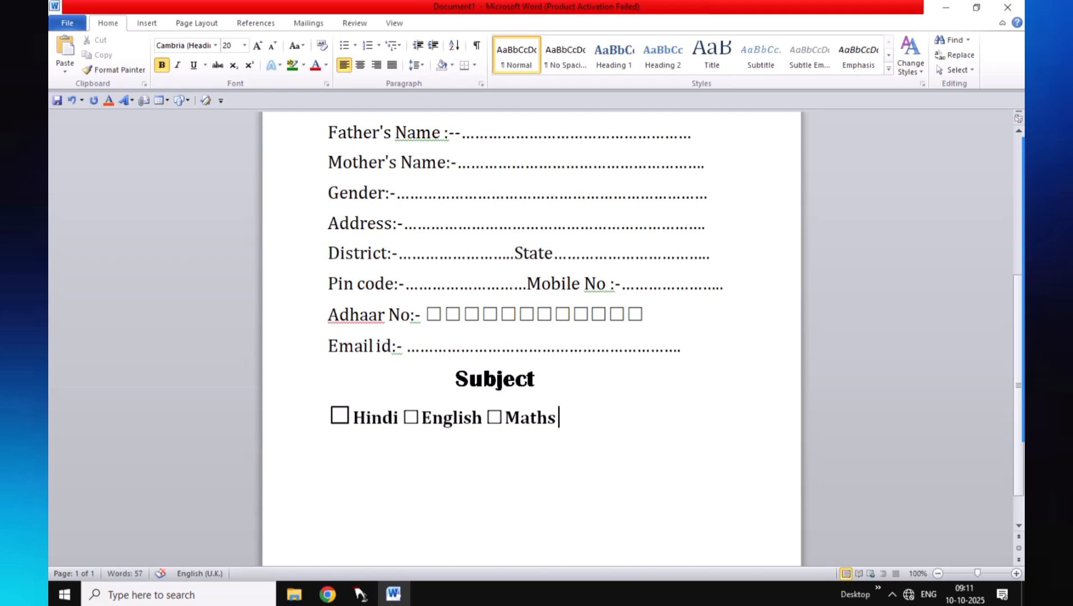
type("2610")
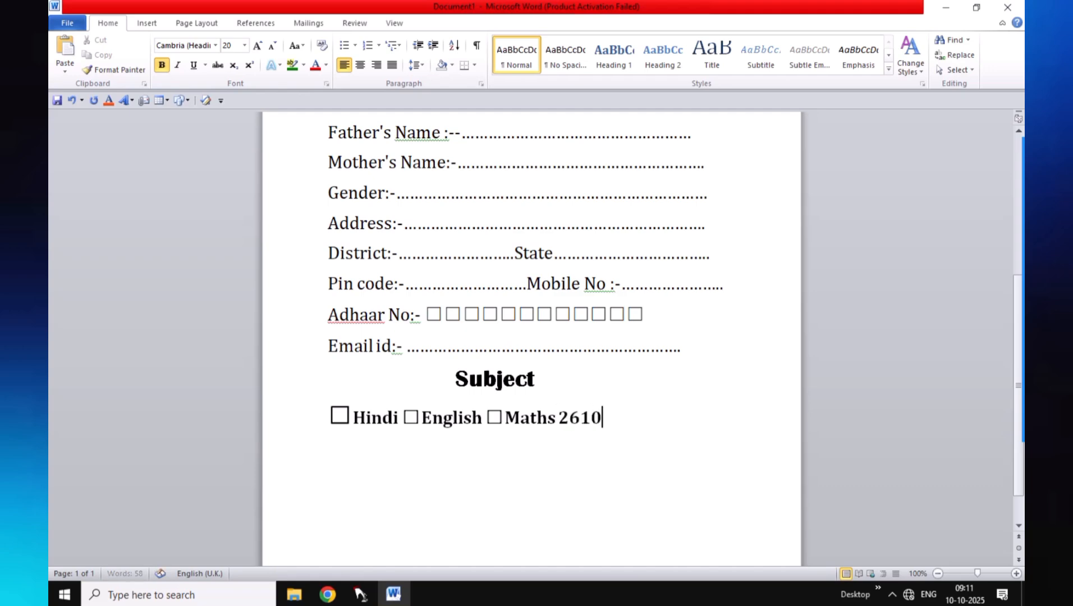
key("alt+x")
type("p")
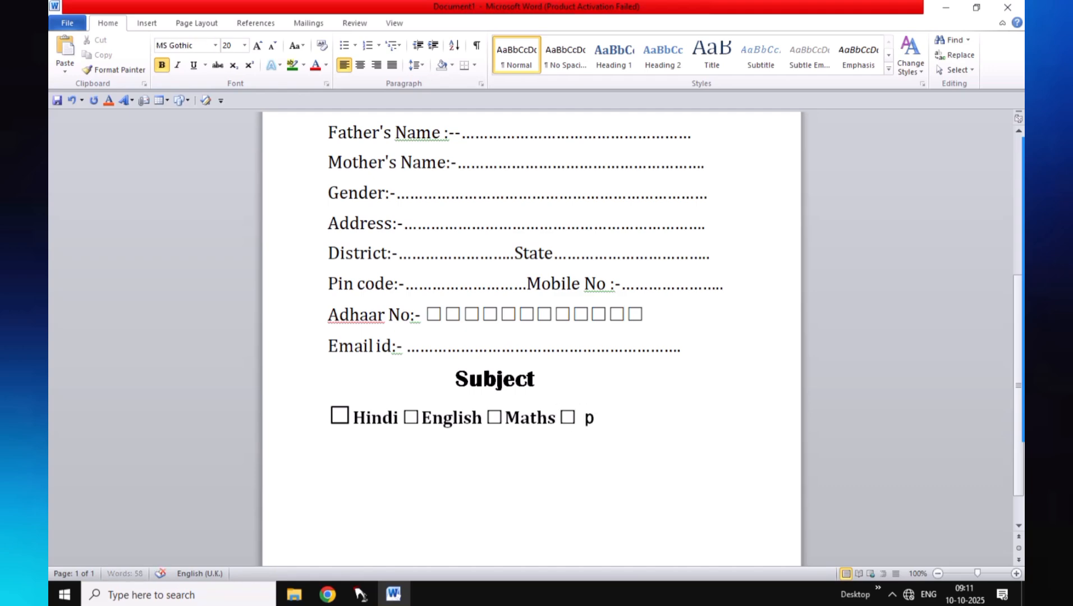
type("hysics")
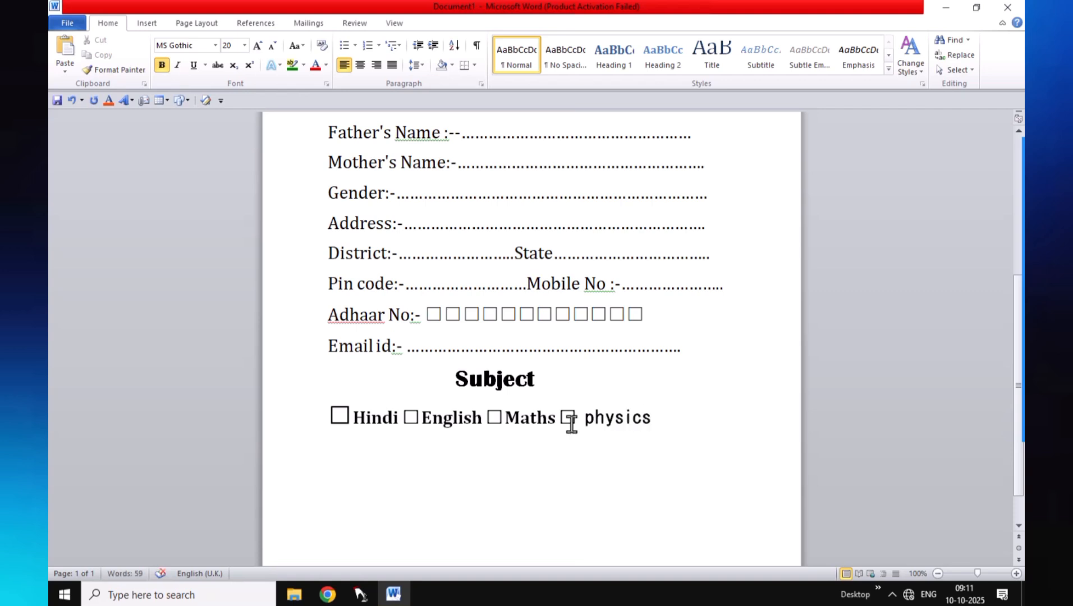
left_click_drag(648, 419, 584, 437)
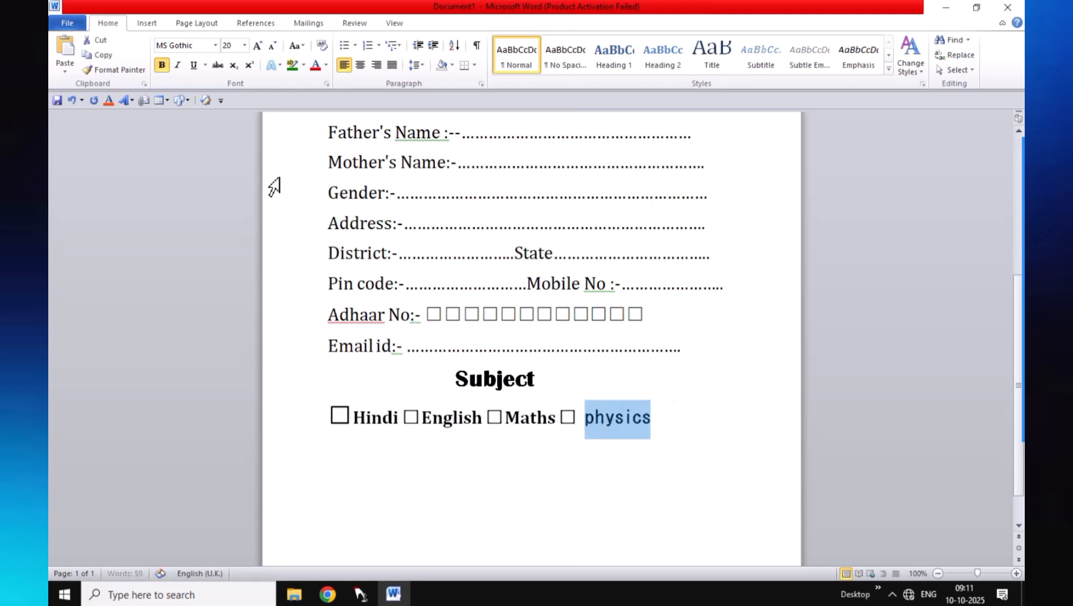
left_click(215, 46)
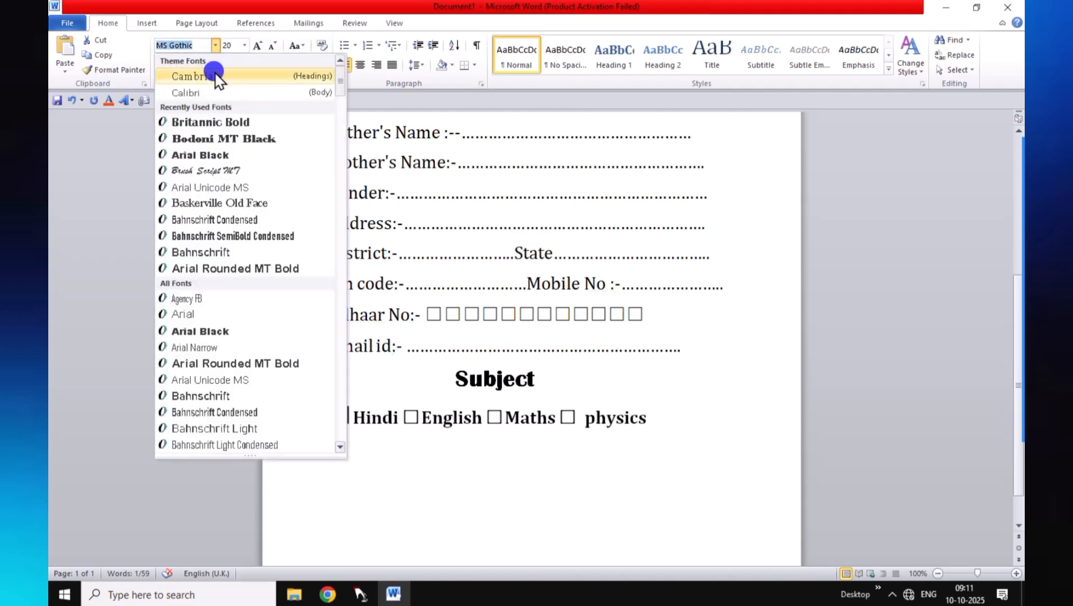
left_click(219, 78)
left_click(581, 419)
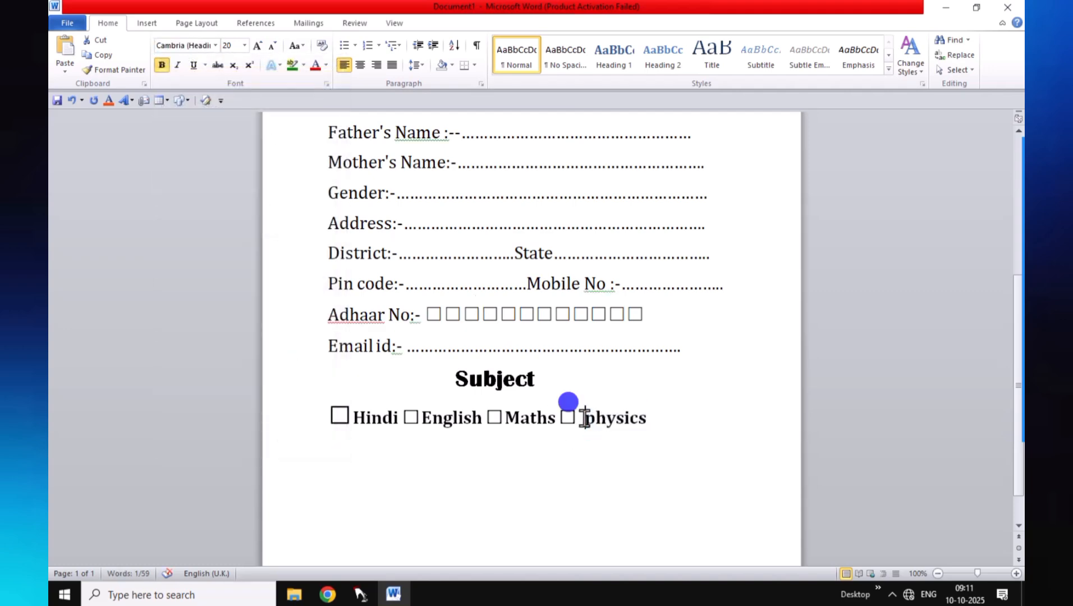
key("BackSpace")
Add a final checkbox with 'Etc.' and start a new line below the subjects
left_click(640, 418)
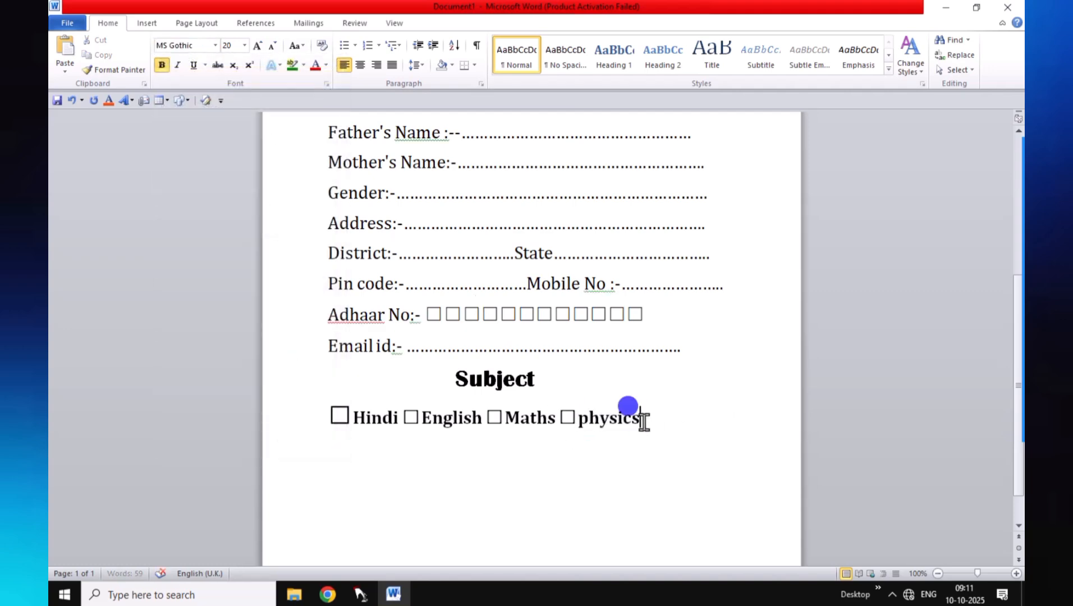
type("2")
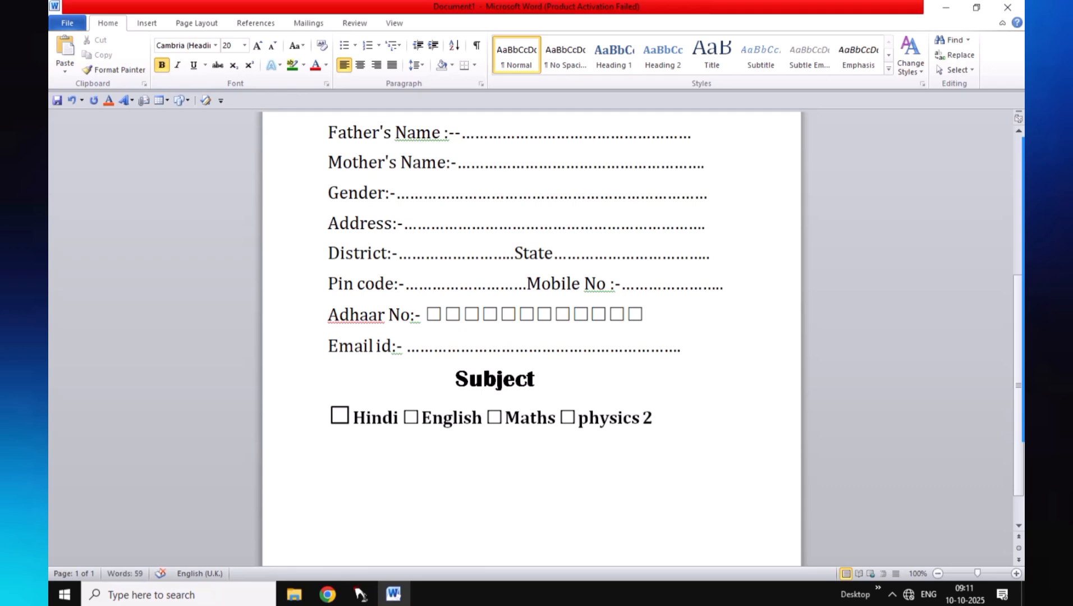
type("610")
key("alt+x")
type("ET")
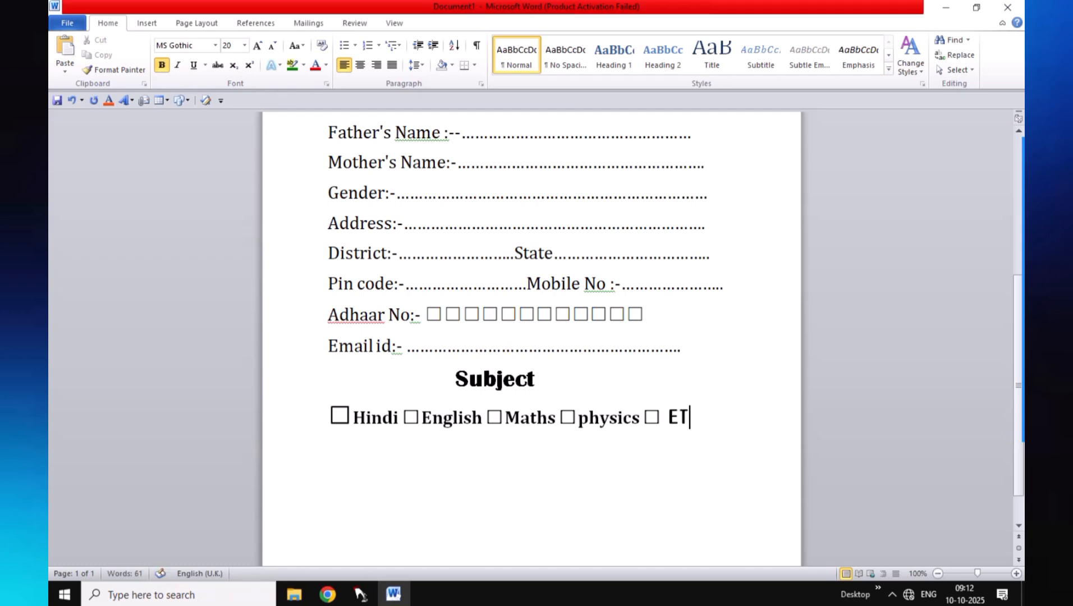
key("BackSpace")
type("tc.")
left_click(328, 420)
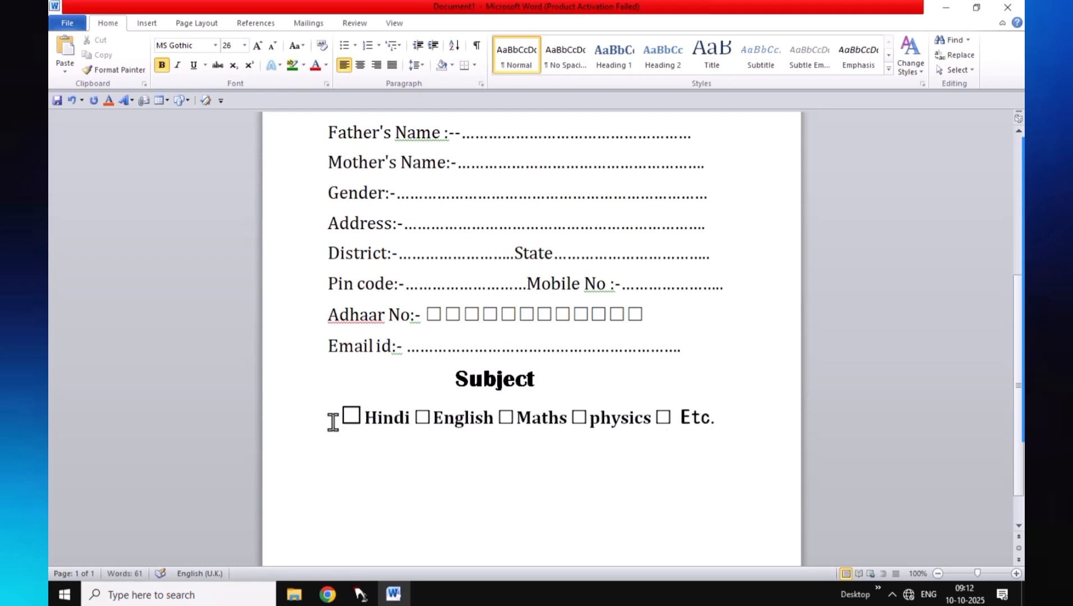
left_click(740, 419)
key("Return")
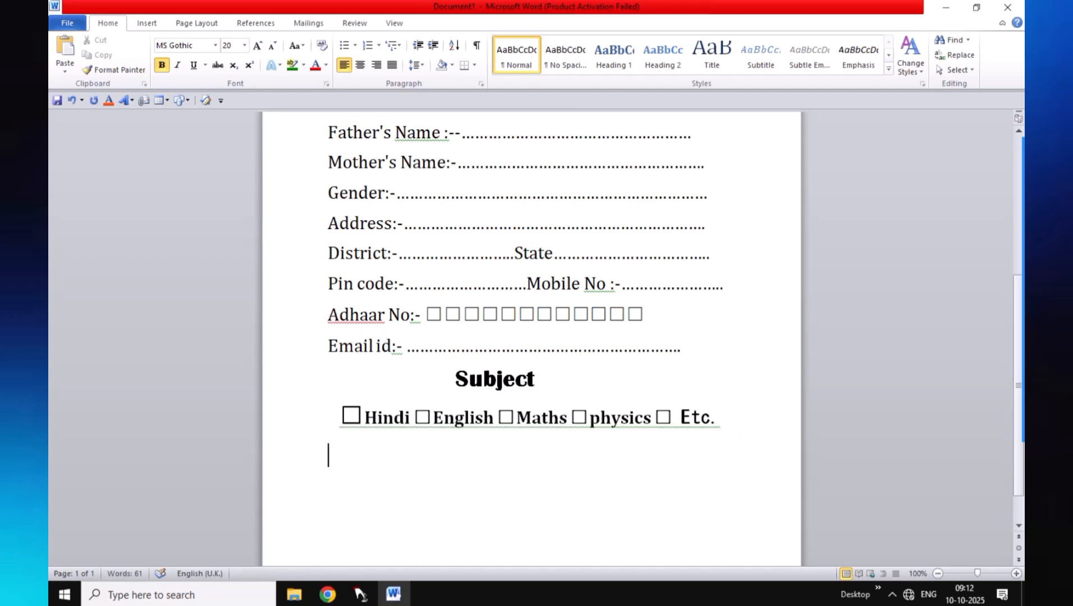
Add a blank line and type 'Student signutute', setting both words in Cambria
key("Return")
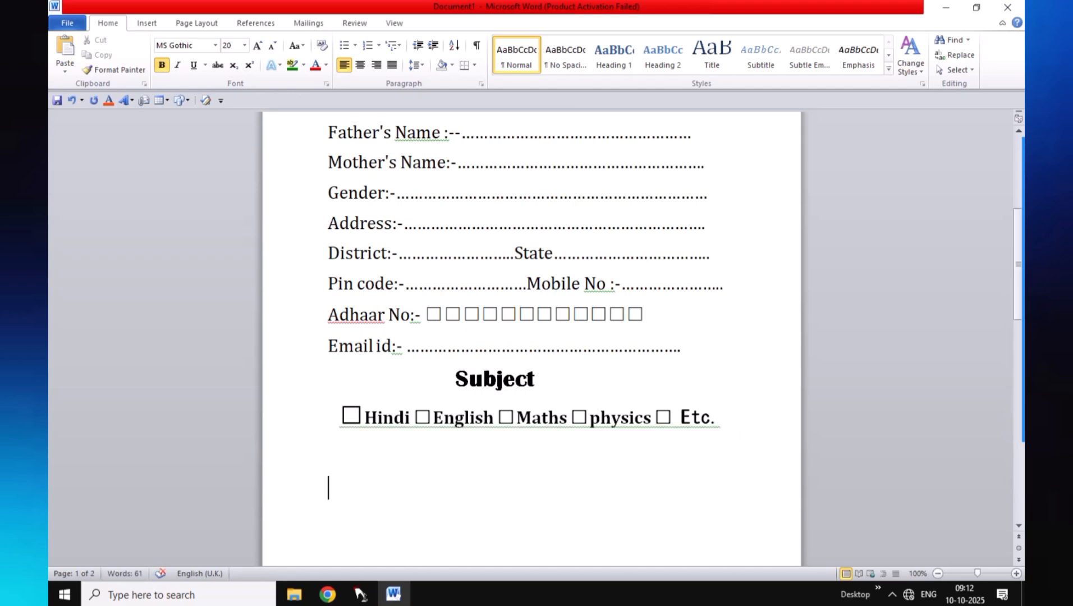
type("Stud")
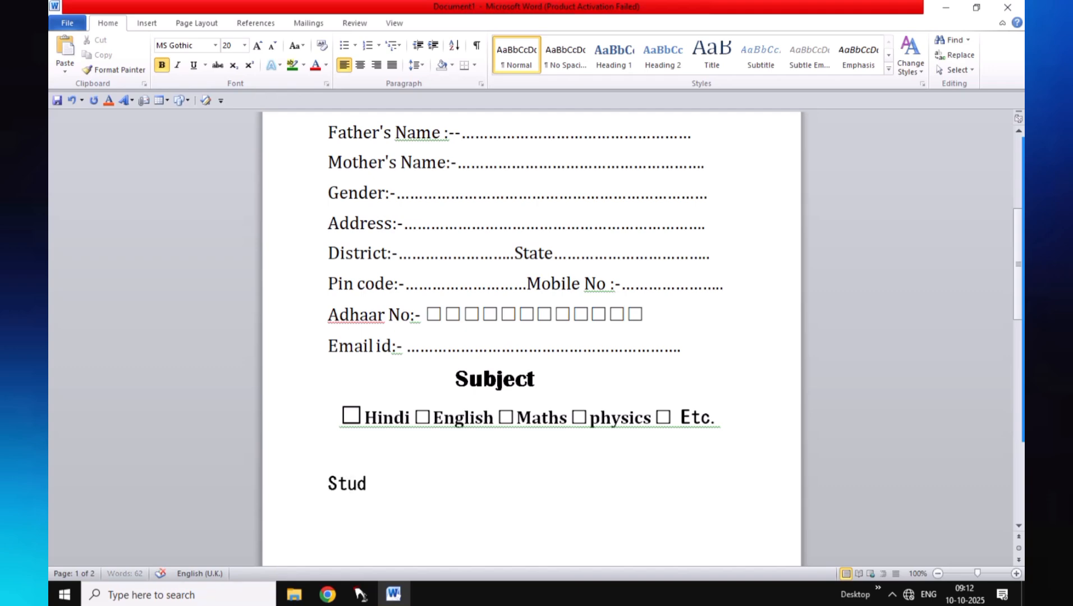
type("ent sig")
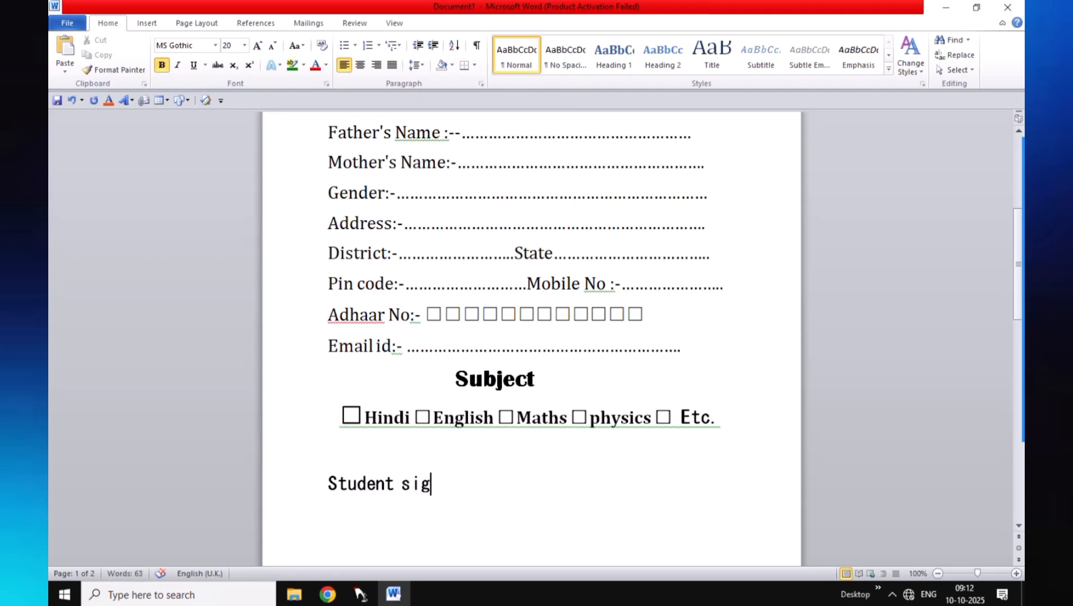
type("nutute")
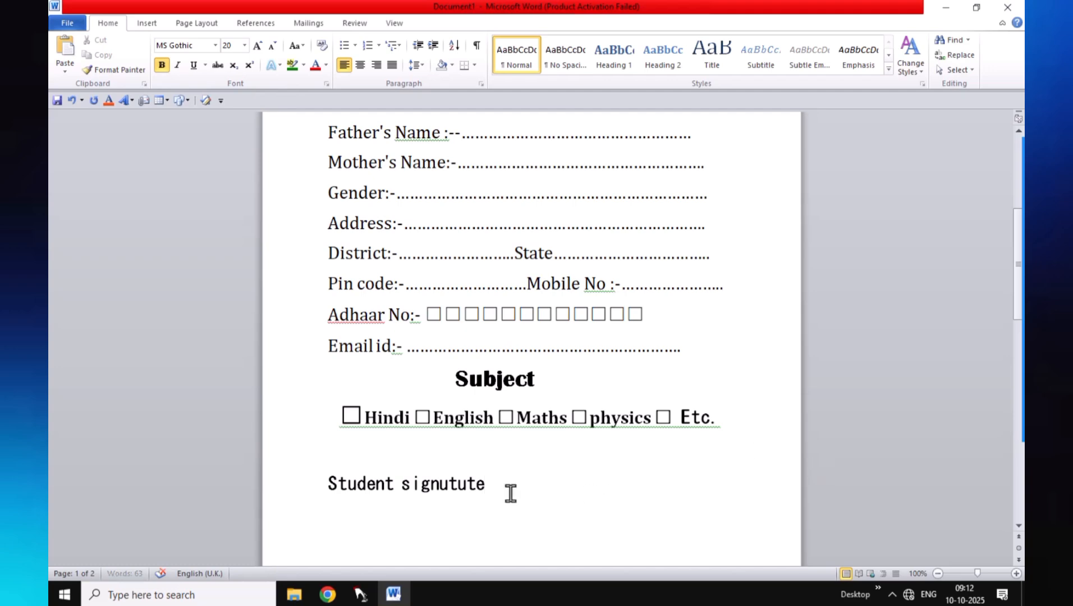
left_click(475, 485)
left_click_drag(475, 486, 397, 503)
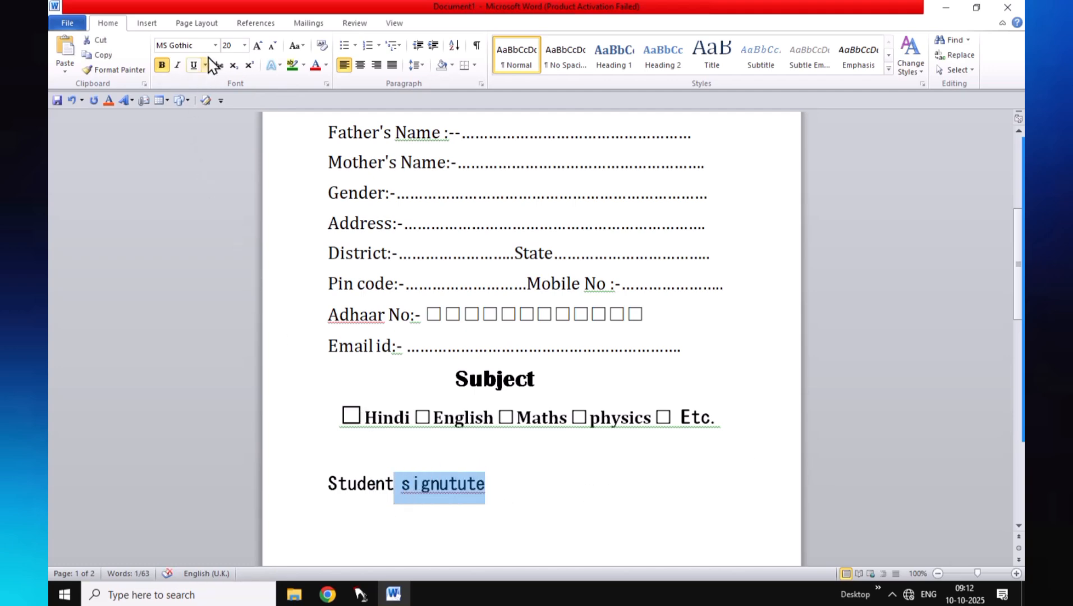
left_click(215, 45)
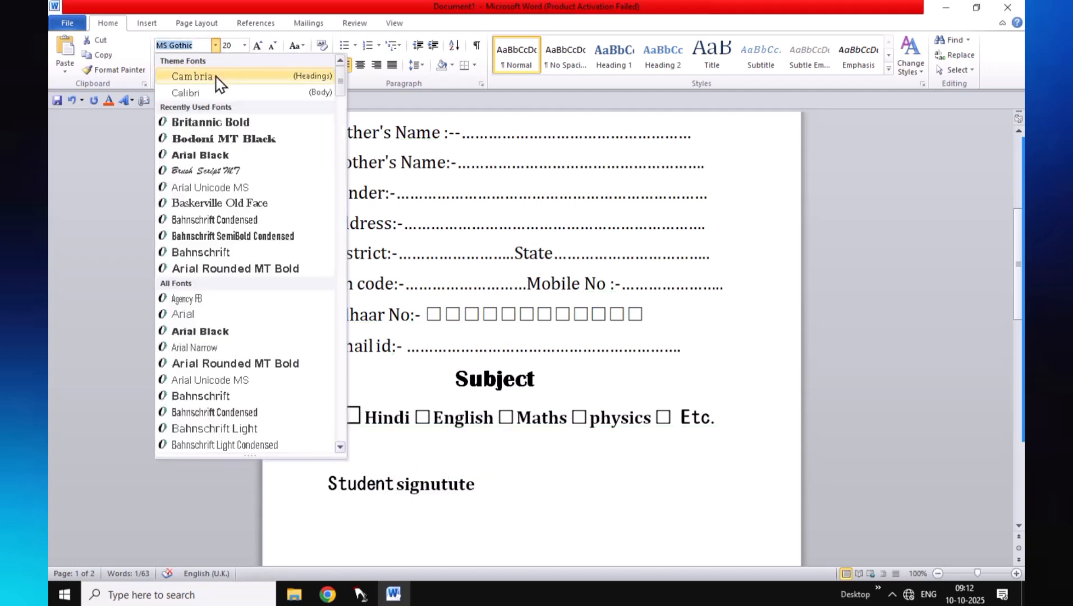
left_click(208, 74)
left_click(355, 483)
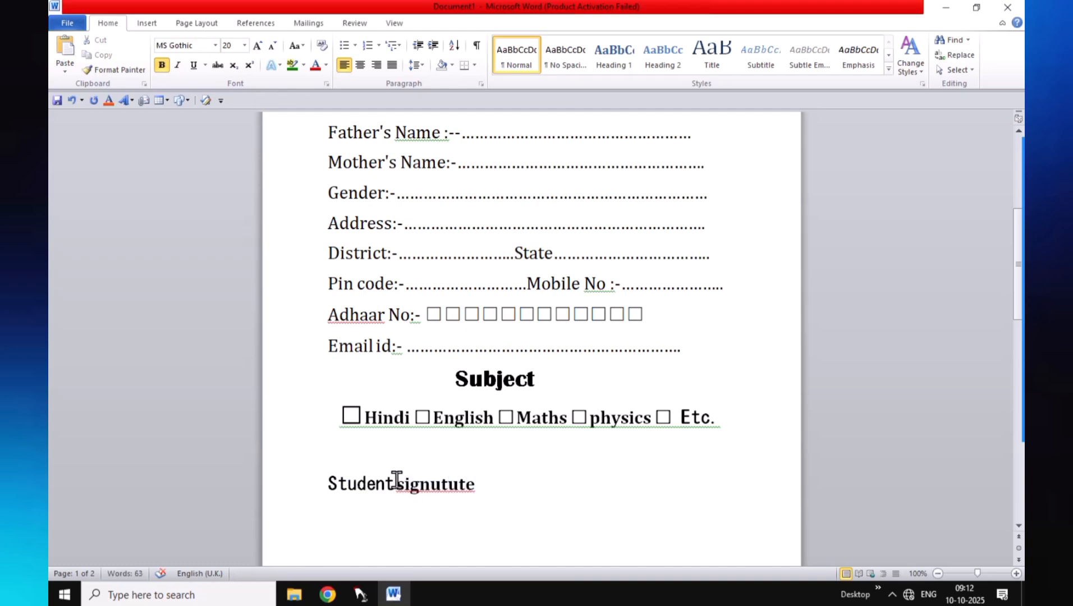
left_click(376, 484)
left_click_drag(393, 487, 319, 478)
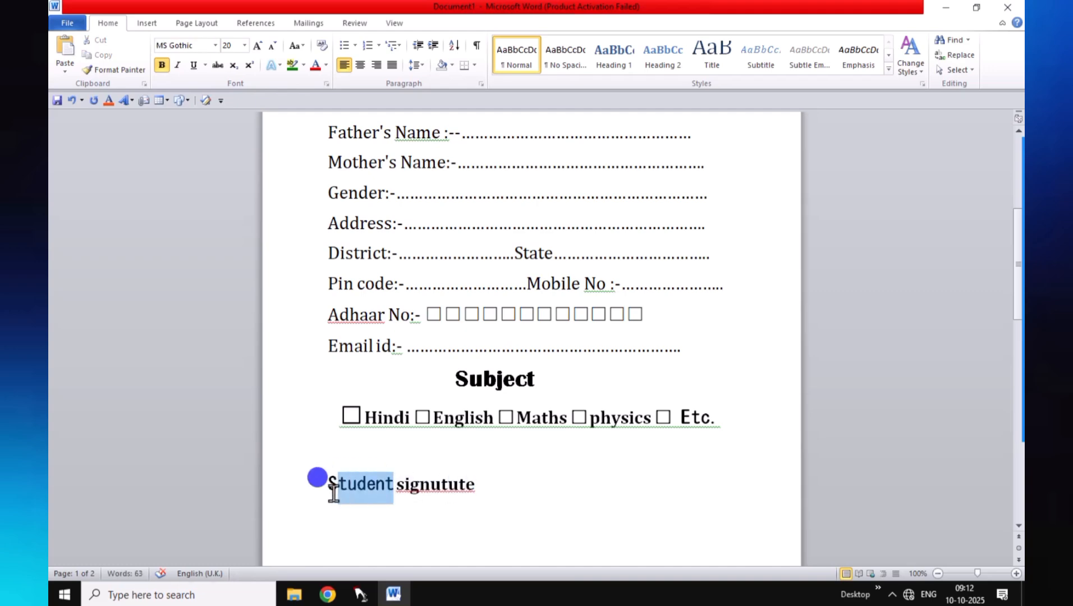
left_click(218, 46)
left_click(208, 77)
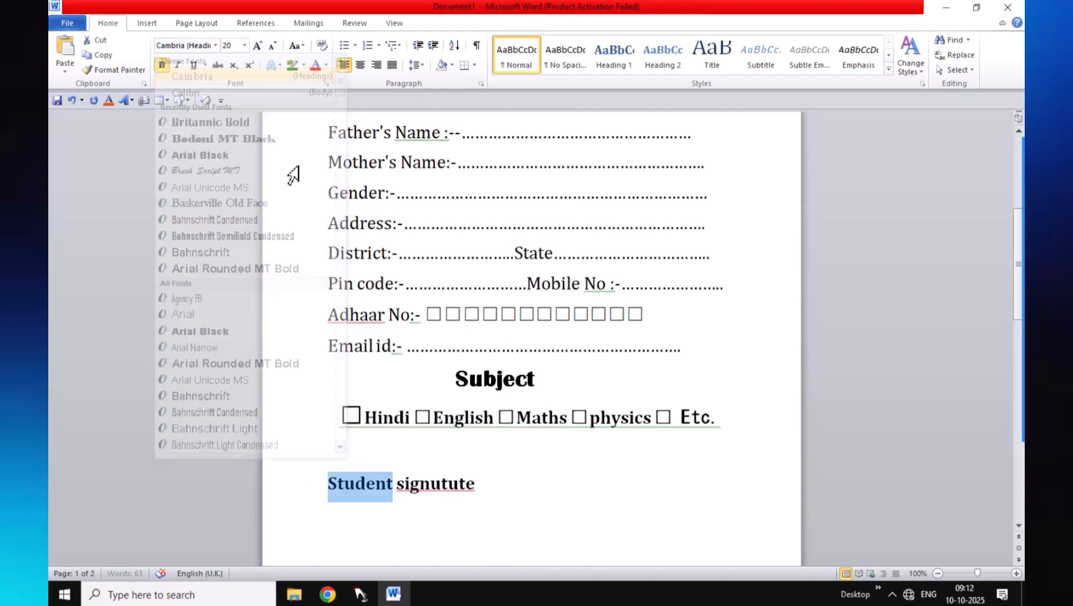
Make the whole 'Student signutute' line bold
left_click(495, 479)
left_click_drag(495, 480, 335, 484)
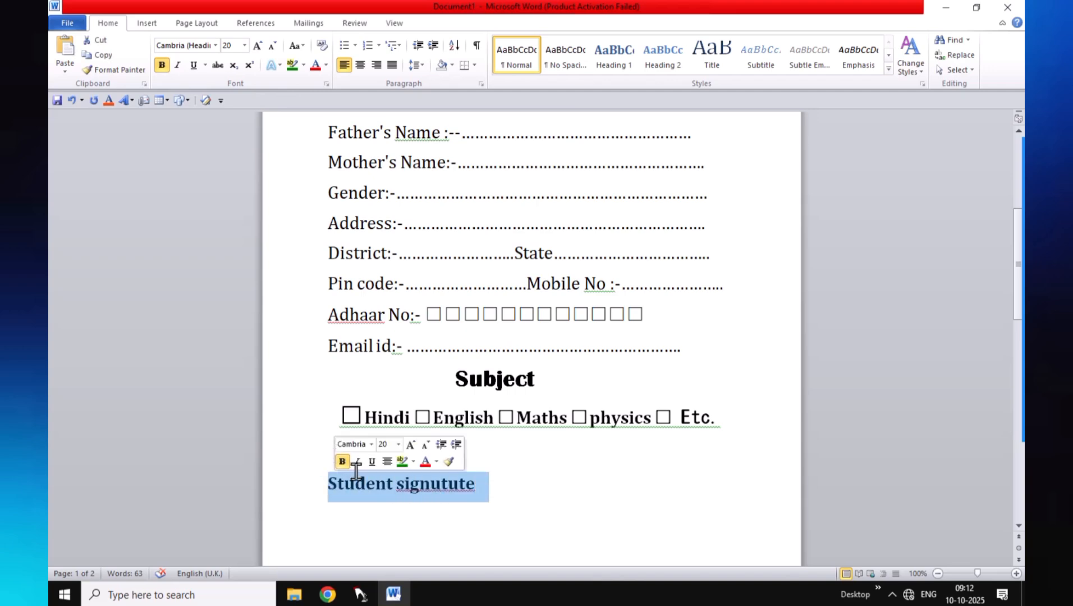
key("ctrl+b")
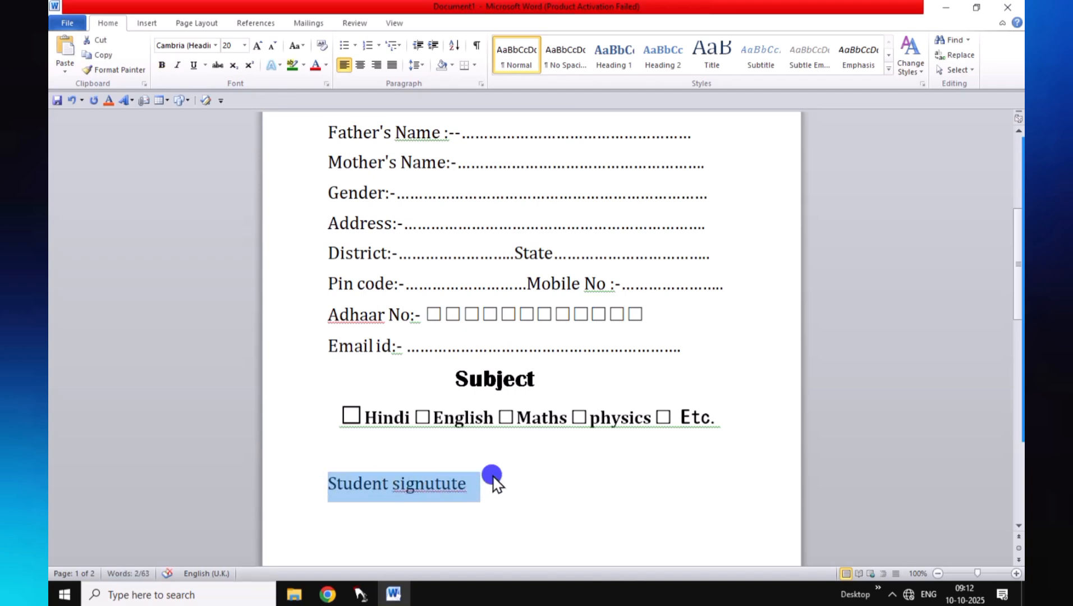
left_click(477, 479)
left_click_drag(477, 479, 338, 472)
key("ctrl+b")
Type 'teacher signature' after the student label and pull it back onto the same line
left_click(515, 486)
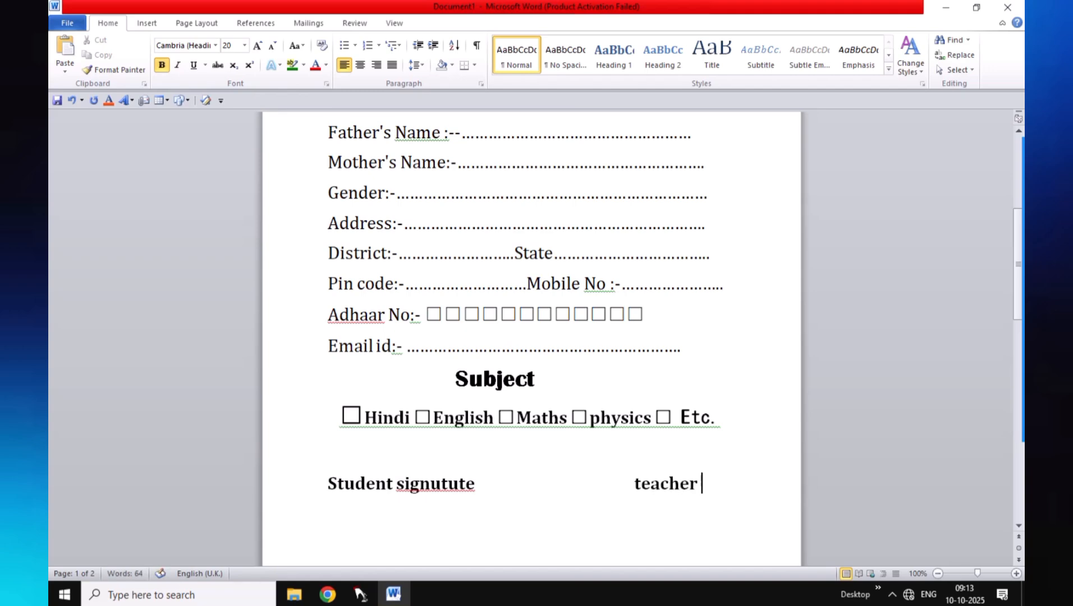
type("sign")
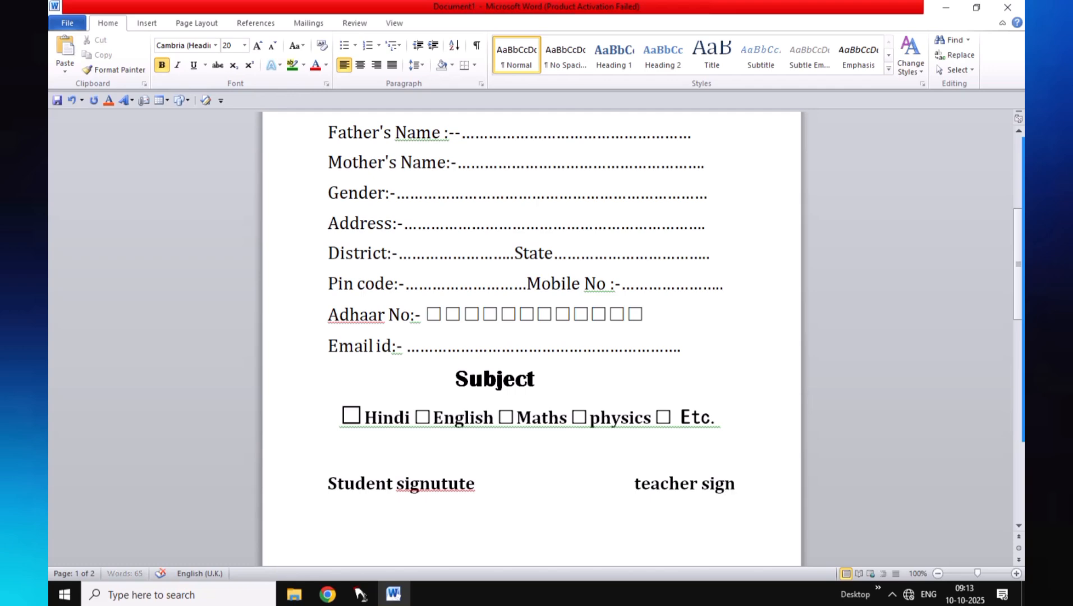
type("ature")
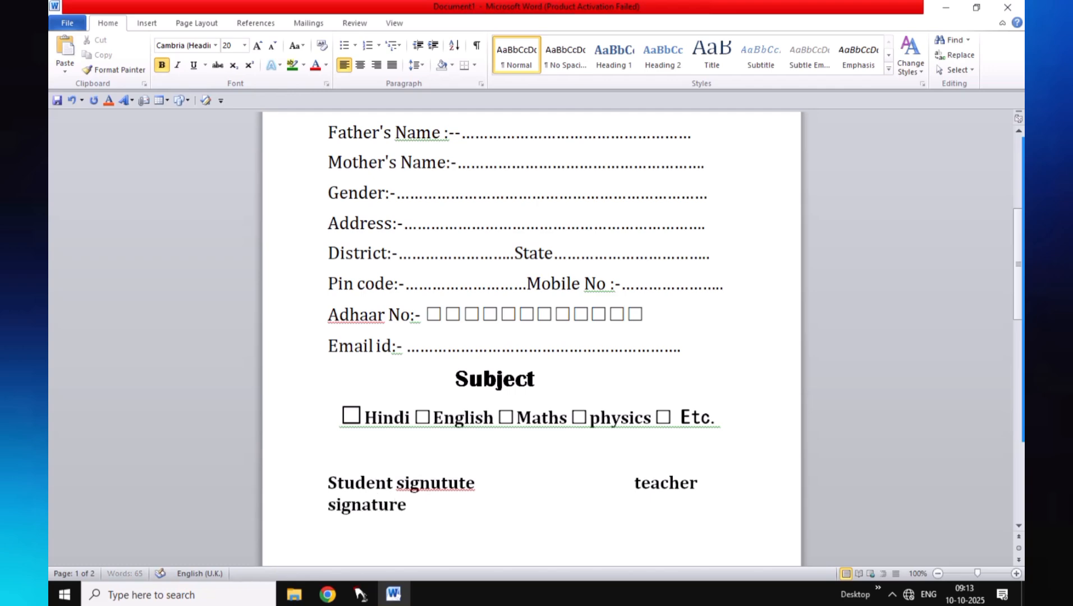
left_click_drag(407, 506, 326, 511)
left_click(598, 480)
left_click(603, 481)
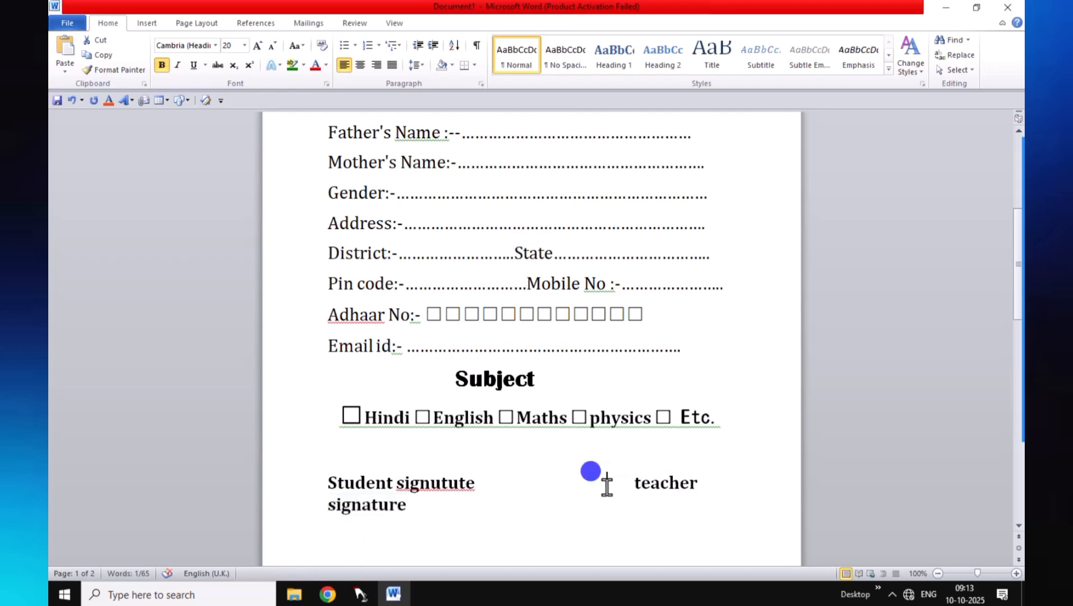
key("BackSpace")
key("BackSpace")
key("BackSpace")
key("BackSpace")
key("BackSpace")
key("BackSpace")
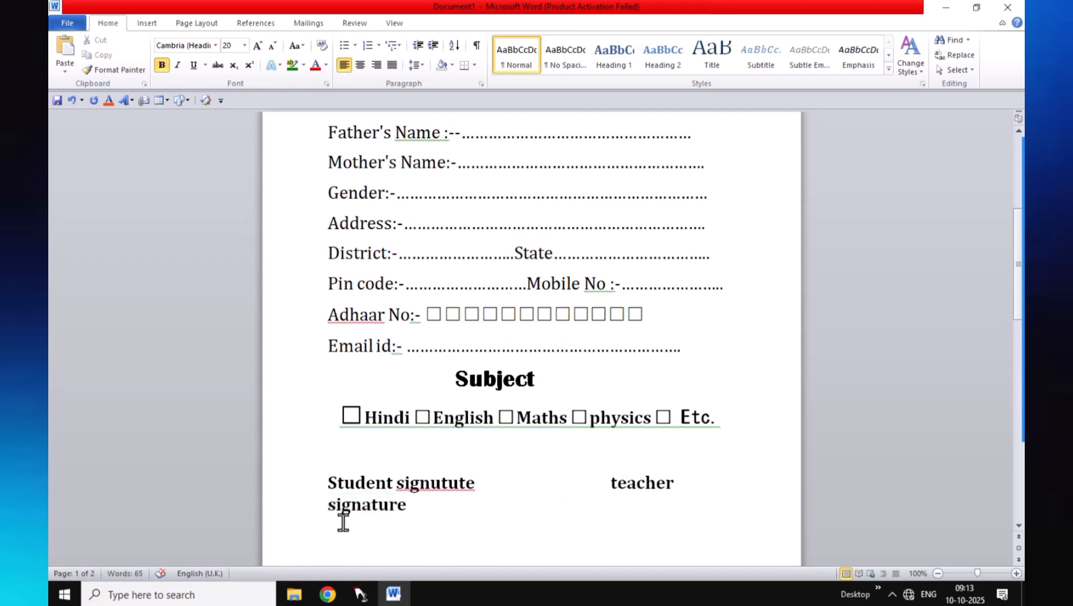
left_click(328, 505)
key("BackSpace")
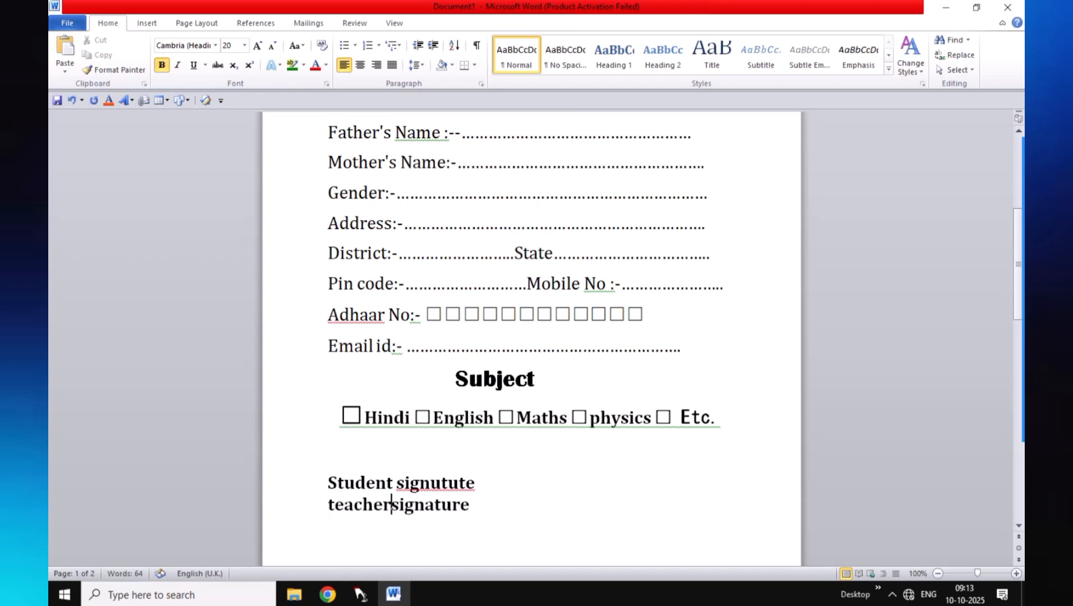
key("BackSpace")
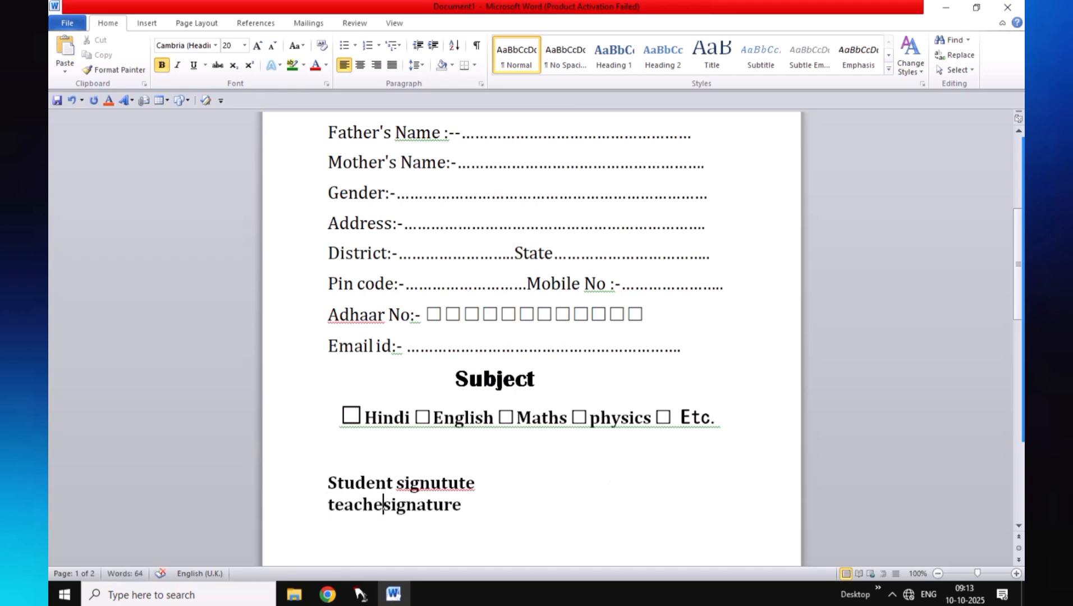
type("r")
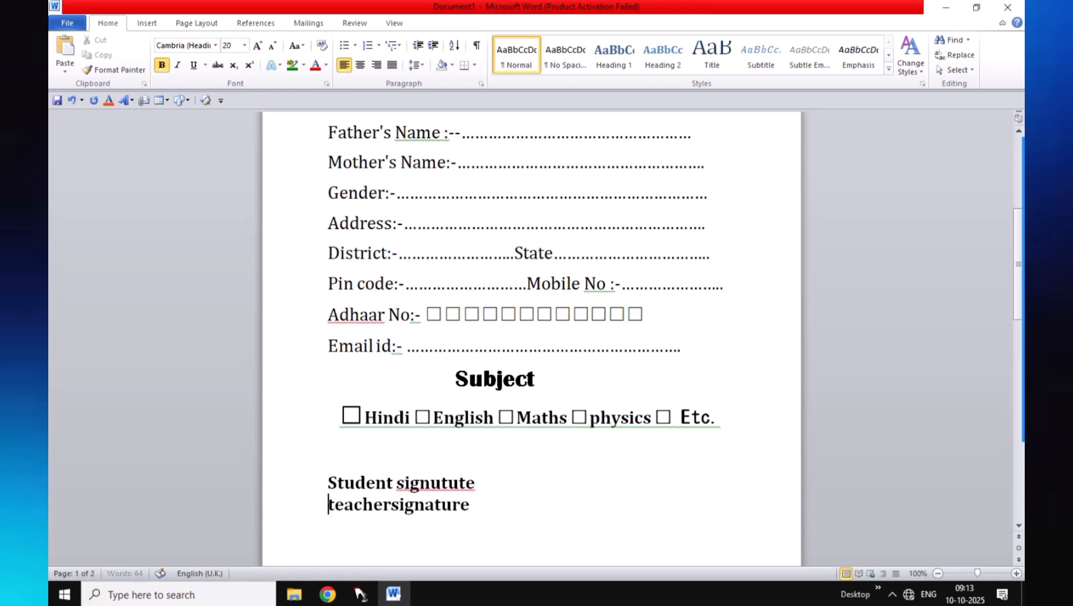
key("BackSpace")
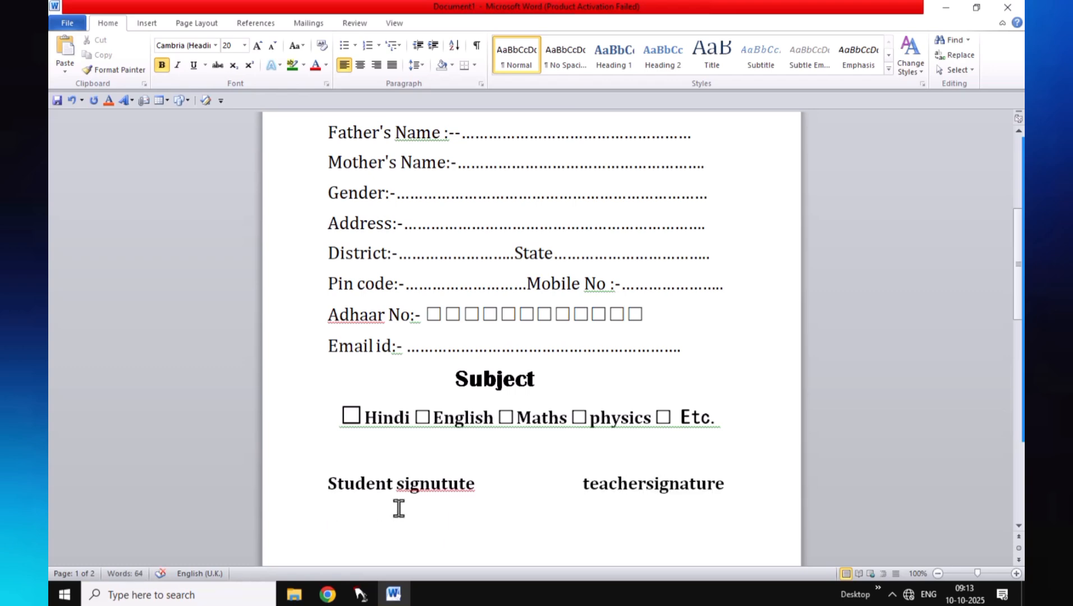
Remove the extra space before 'signature' and undo an accidental page break
left_click(645, 484)
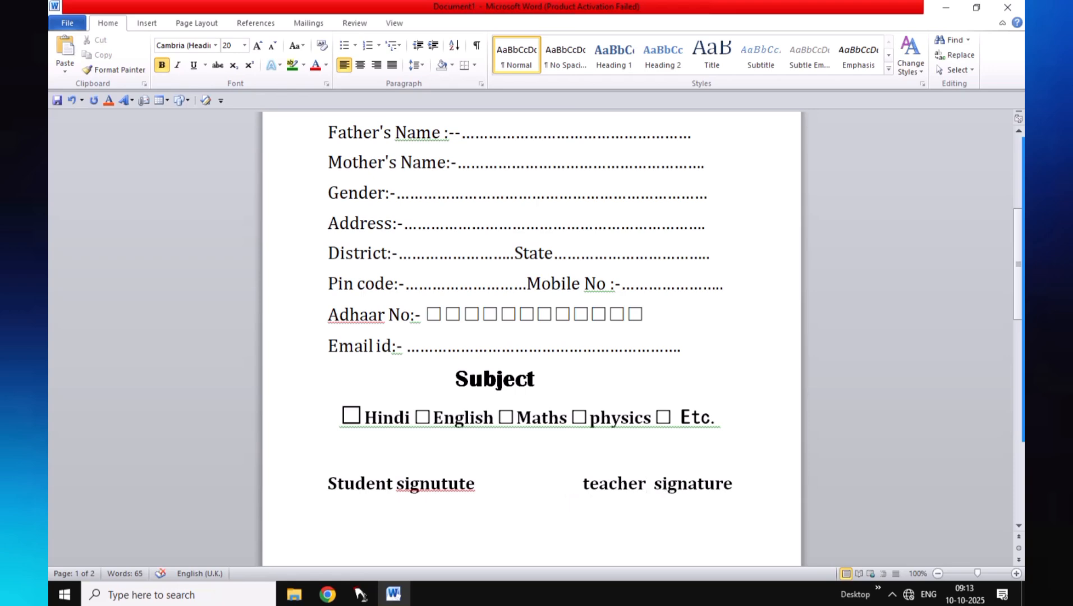
key("BackSpace")
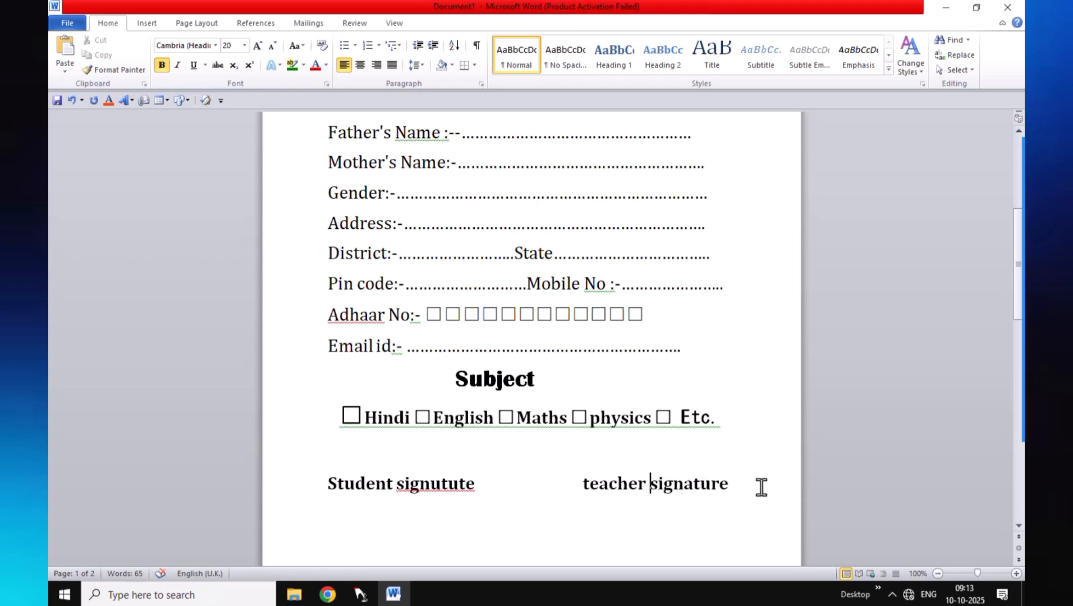
left_click(740, 491)
key("ctrl+Return")
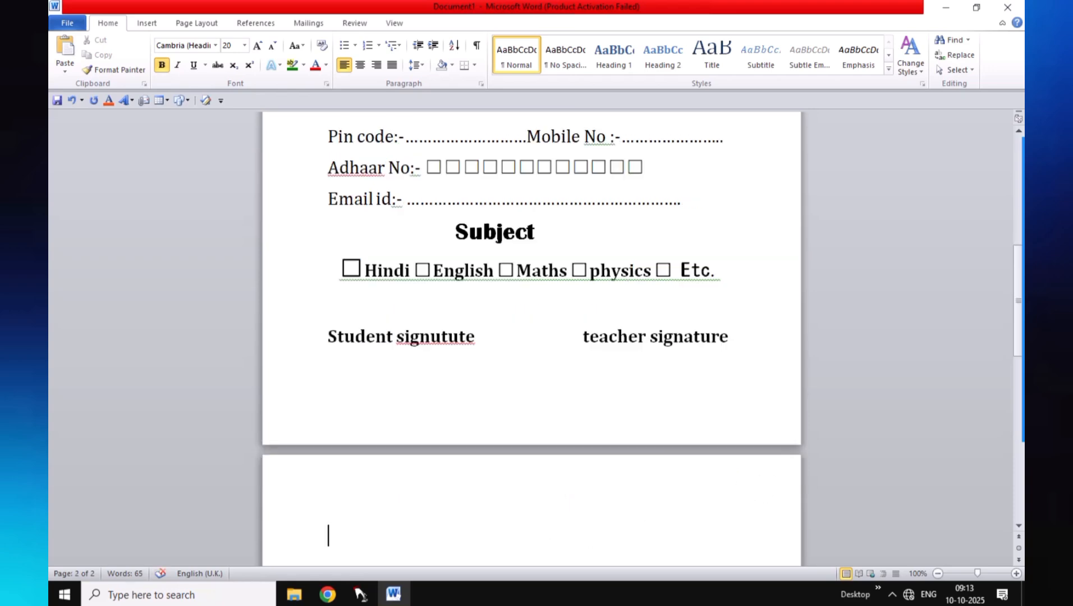
key("ctrl+z")
Remove the blank line above the signature labels and add dotted signing lines beneath them
scroll(499, 353, "up", 2)
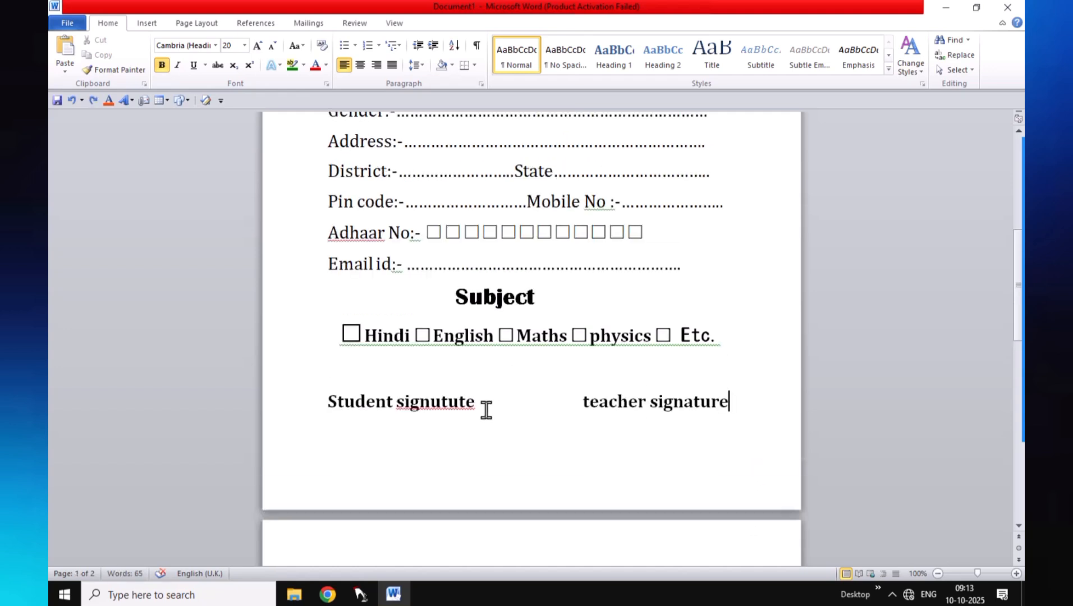
left_click(328, 401)
key("BackSpace")
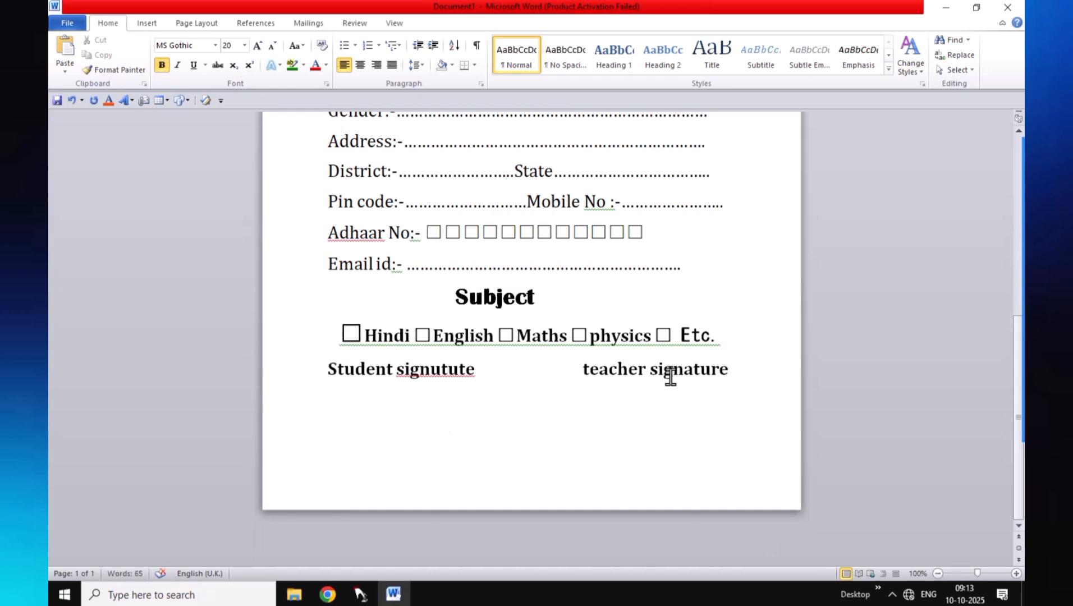
left_click(745, 369)
key("ctrl+Return")
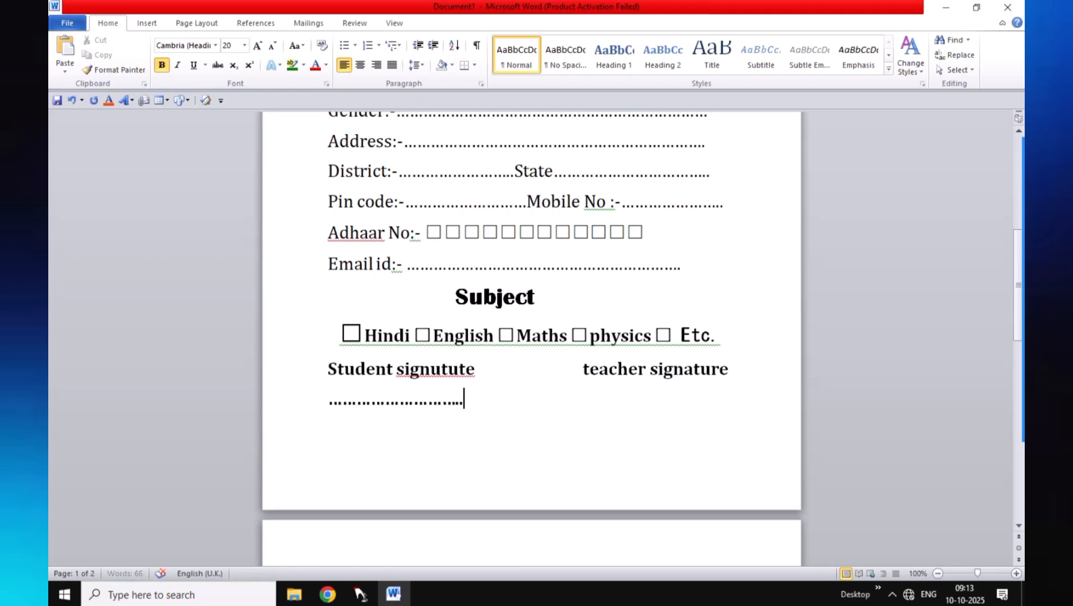
left_click(601, 395)
Capitalise 'teacher' to read 'Teacher signature'
left_click(578, 364)
key("Delete")
type("T")
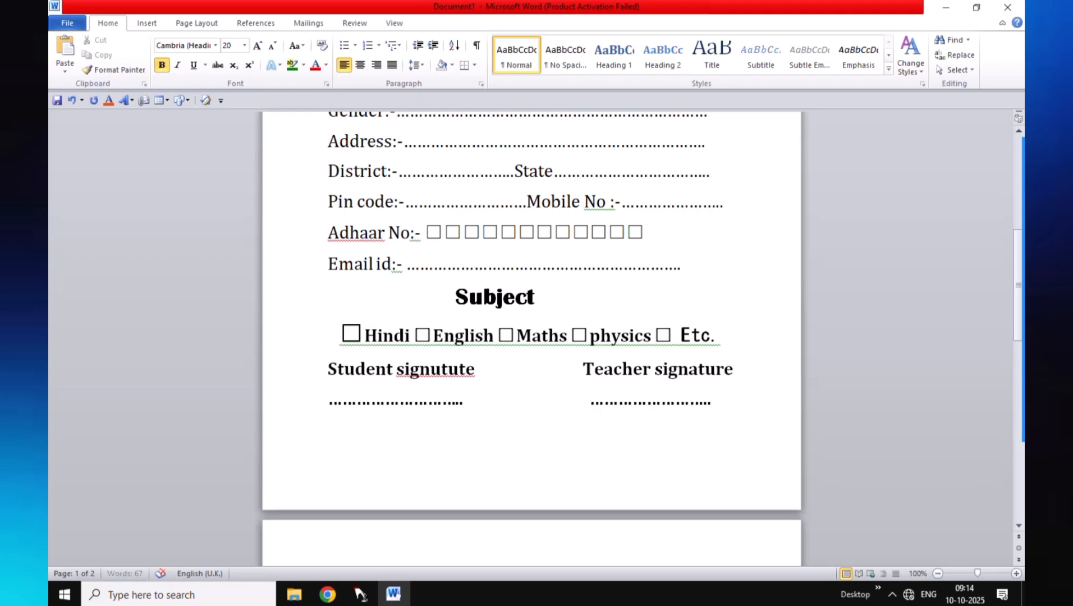
scroll(623, 407, "up", 7)
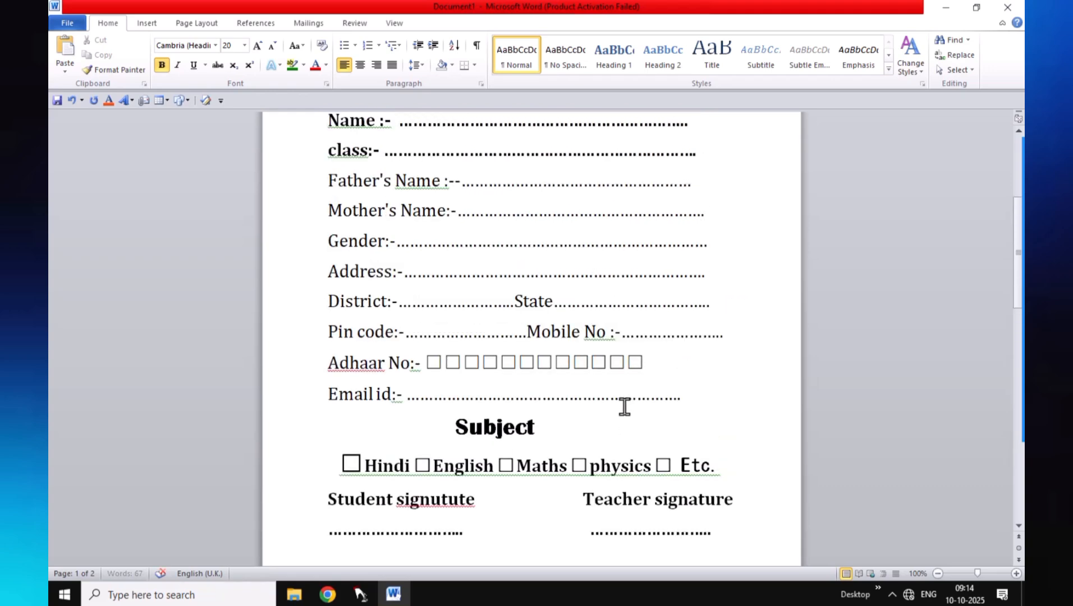
scroll(622, 406, "down", 1)
scroll(621, 406, "down", 4)
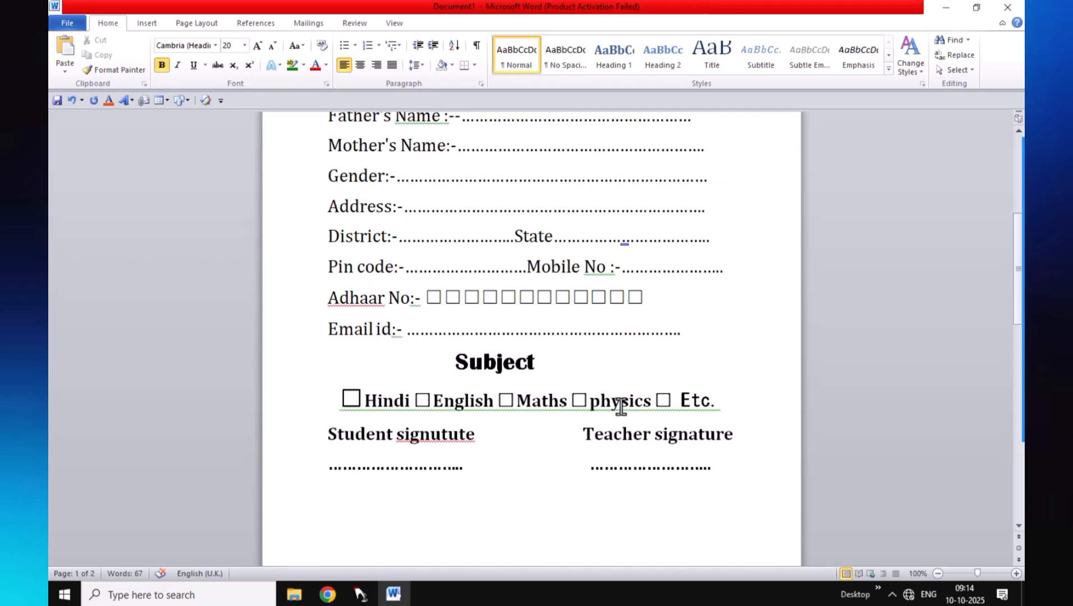
scroll(621, 407, "down", 2)
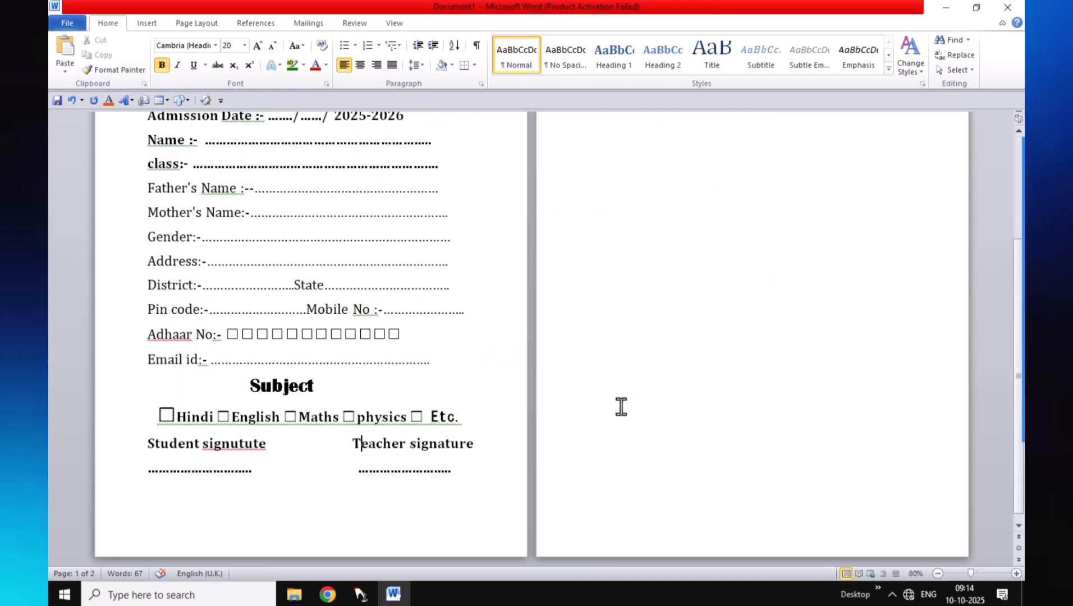
scroll(622, 406, "up", 1)
scroll(622, 406, "up", 15)
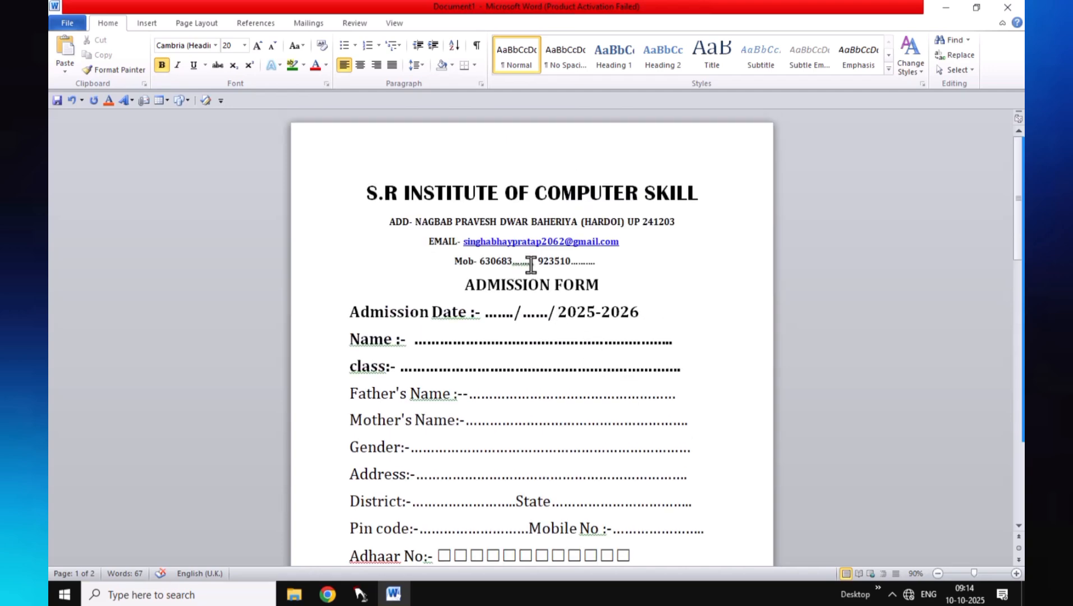
Dismiss the proofing flags on the Mob, Date, Name and class fields
mouse_move(528, 269)
right_click(527, 262)
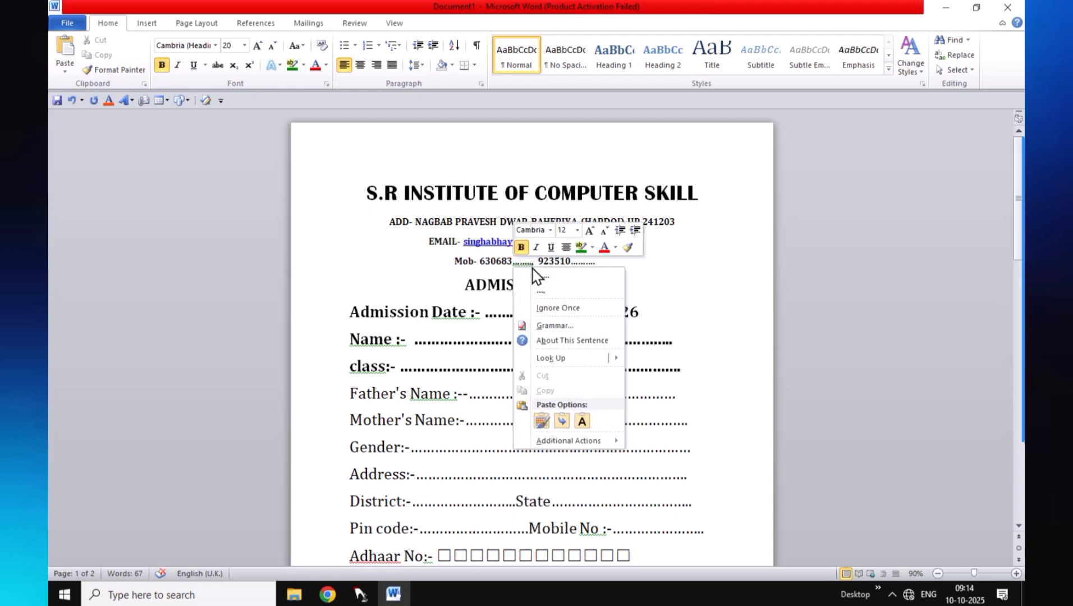
left_click(572, 309)
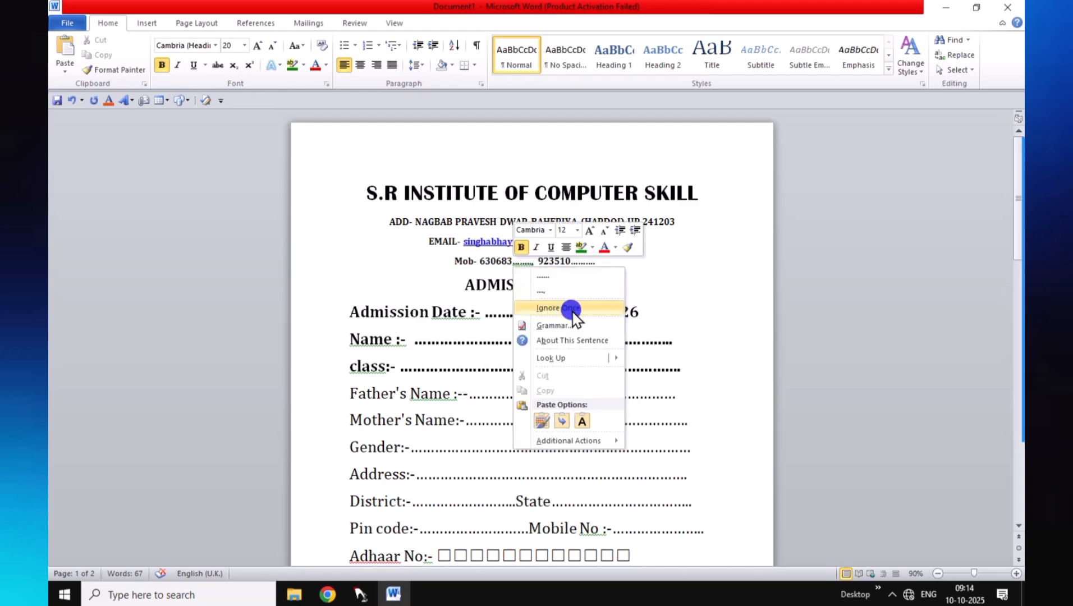
right_click(469, 317)
left_click(505, 347)
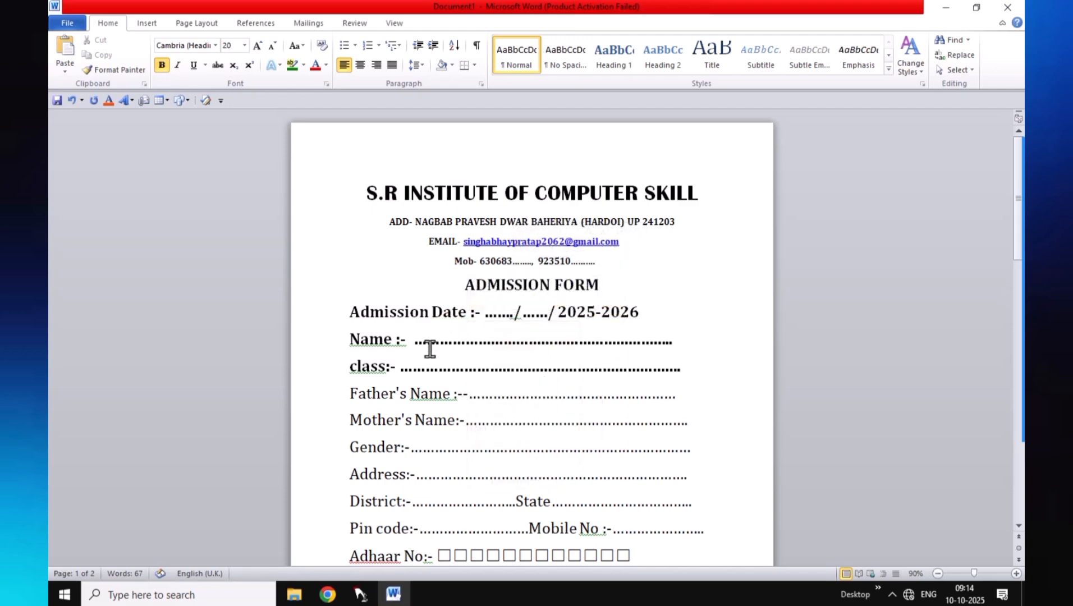
right_click(394, 345)
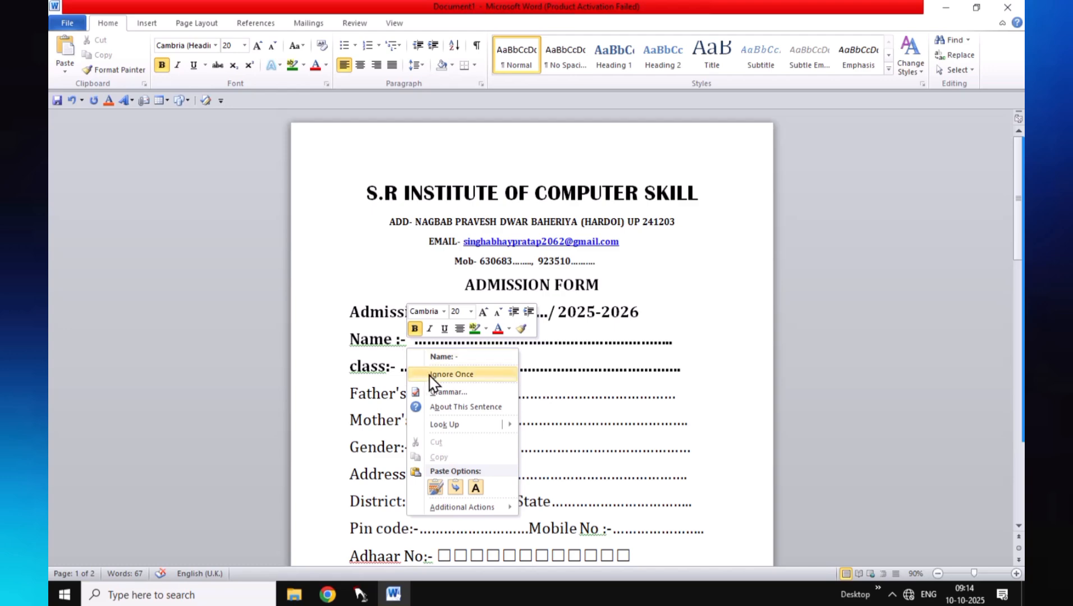
left_click(431, 374)
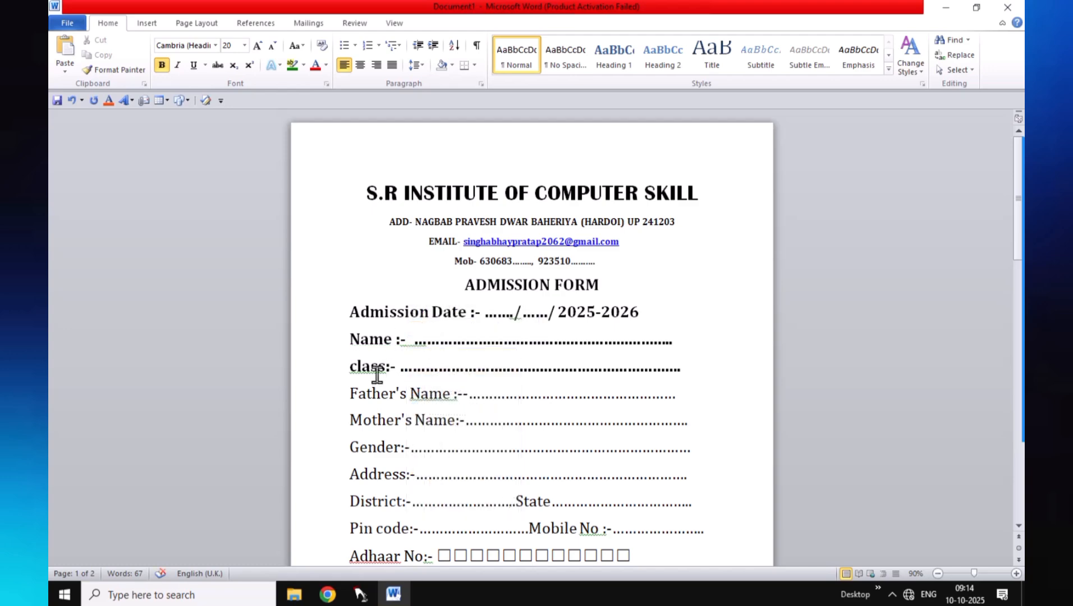
right_click(378, 371)
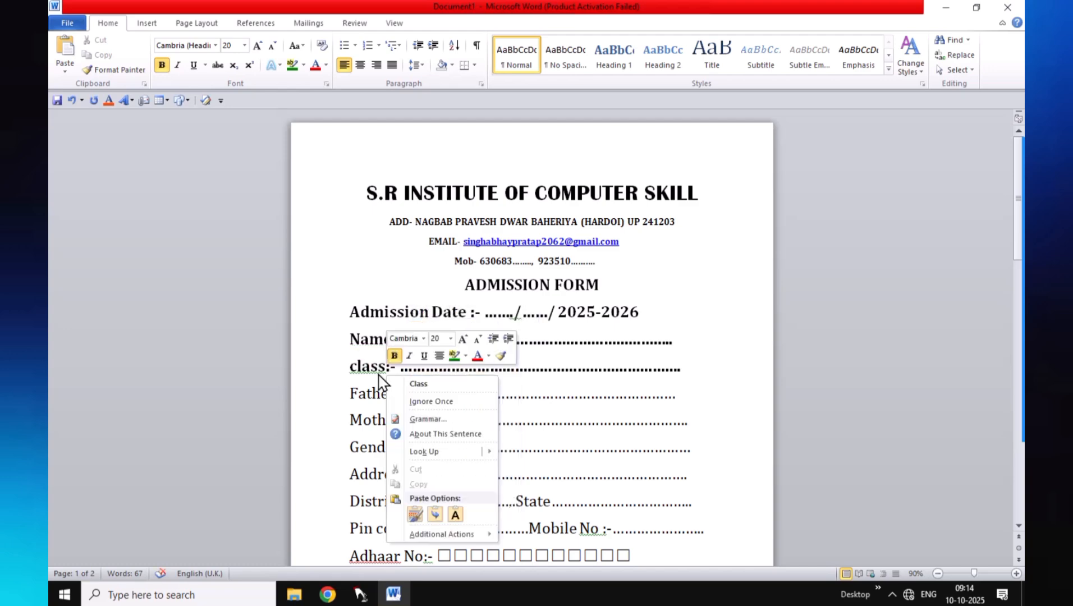
left_click(422, 402)
Ignore the flags on Father's Name, Adhaar (all occurrences) and the subject row
scroll(488, 356, "down", 2)
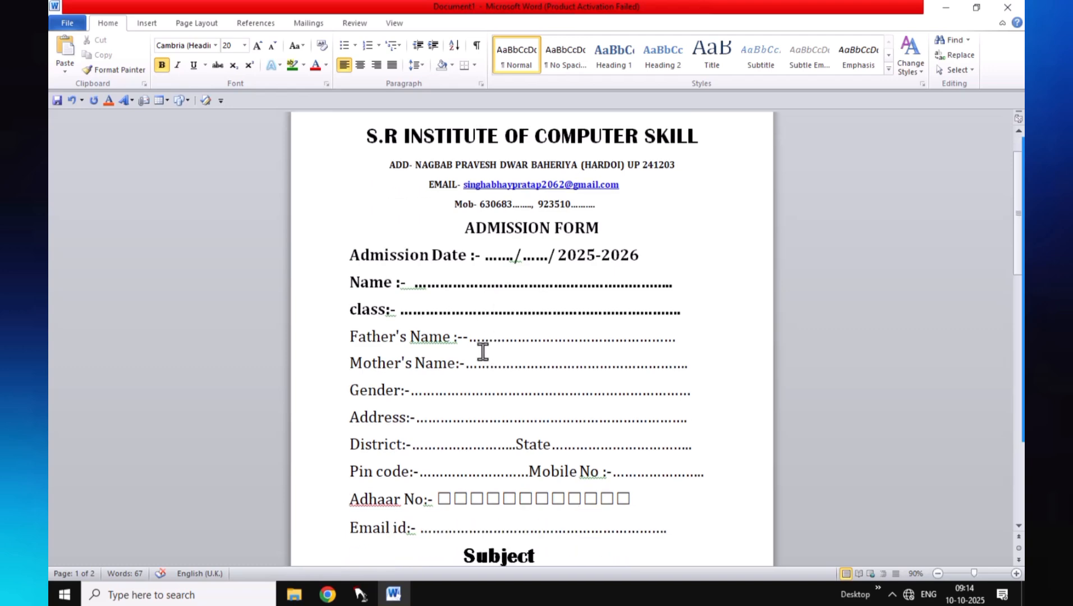
right_click(446, 341)
left_click(478, 371)
scroll(407, 415, "down", 2)
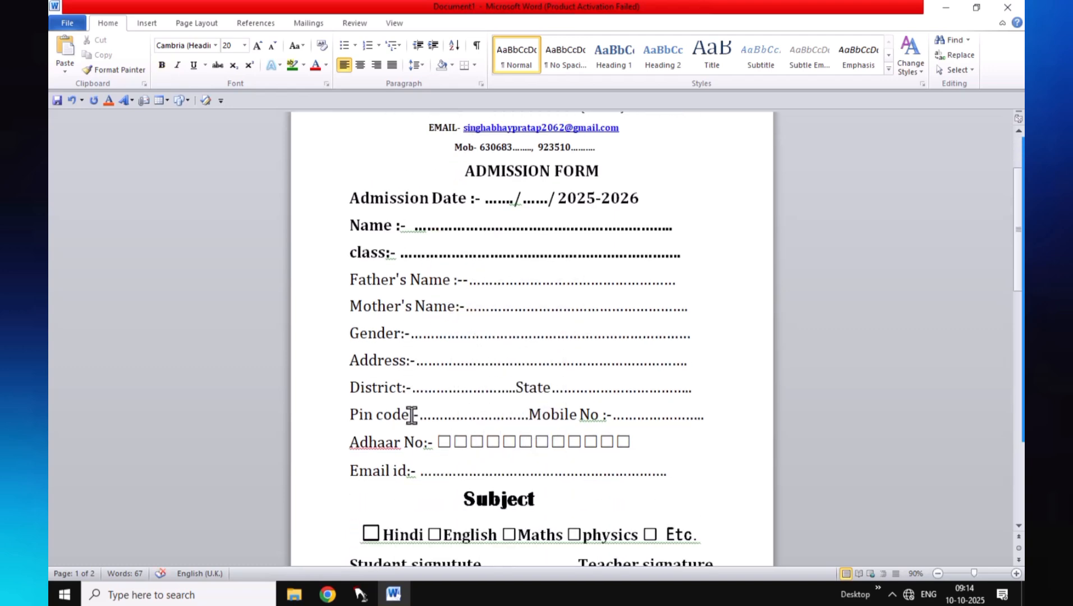
right_click(375, 443)
left_click(455, 280)
scroll(480, 319, "down", 3)
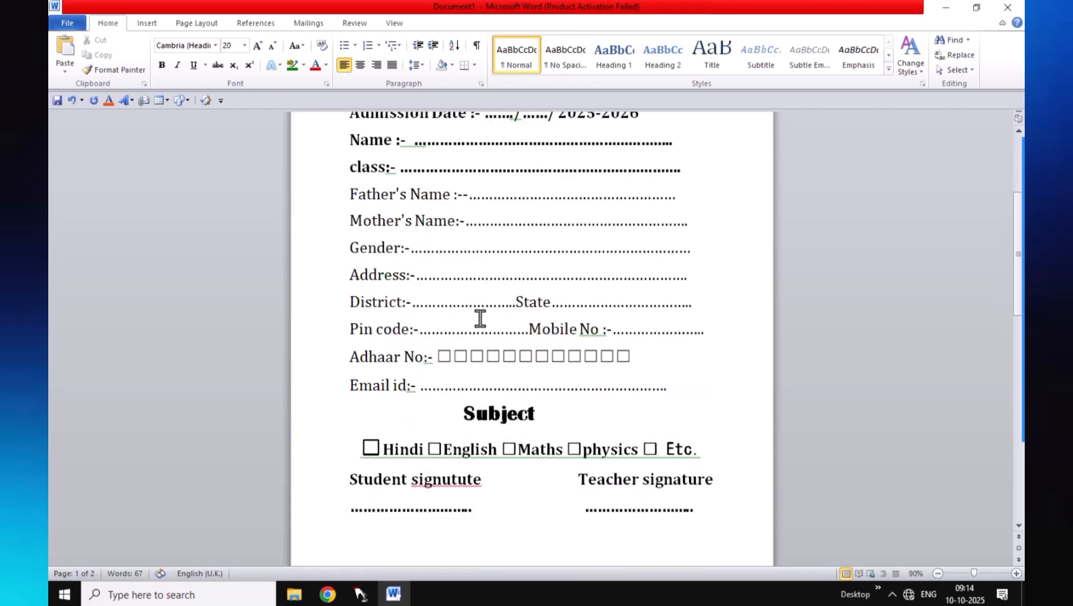
scroll(479, 318, "down", 1)
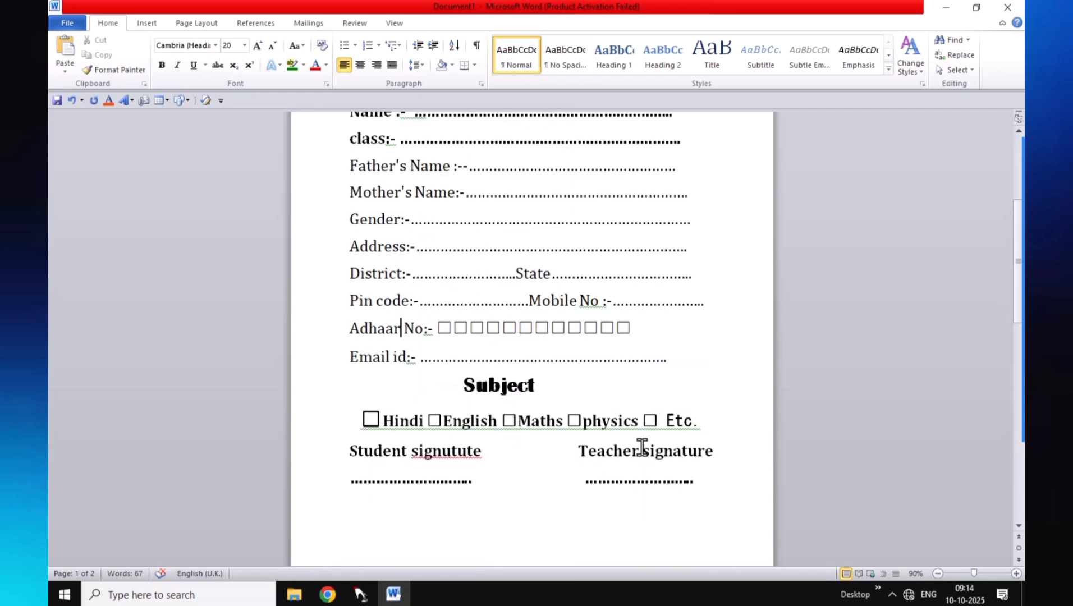
right_click(498, 411)
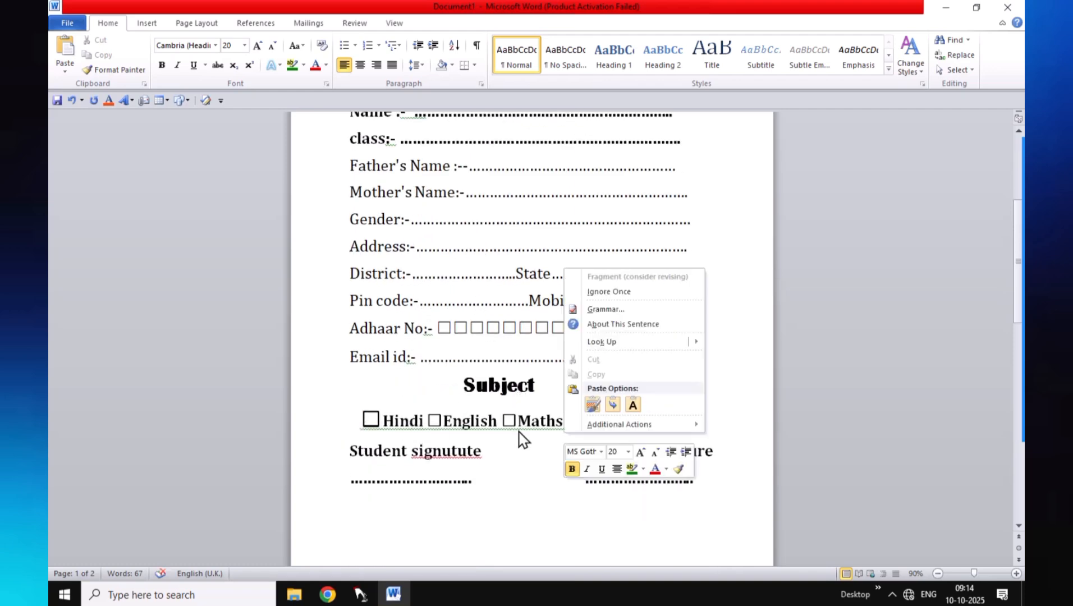
left_click(609, 292)
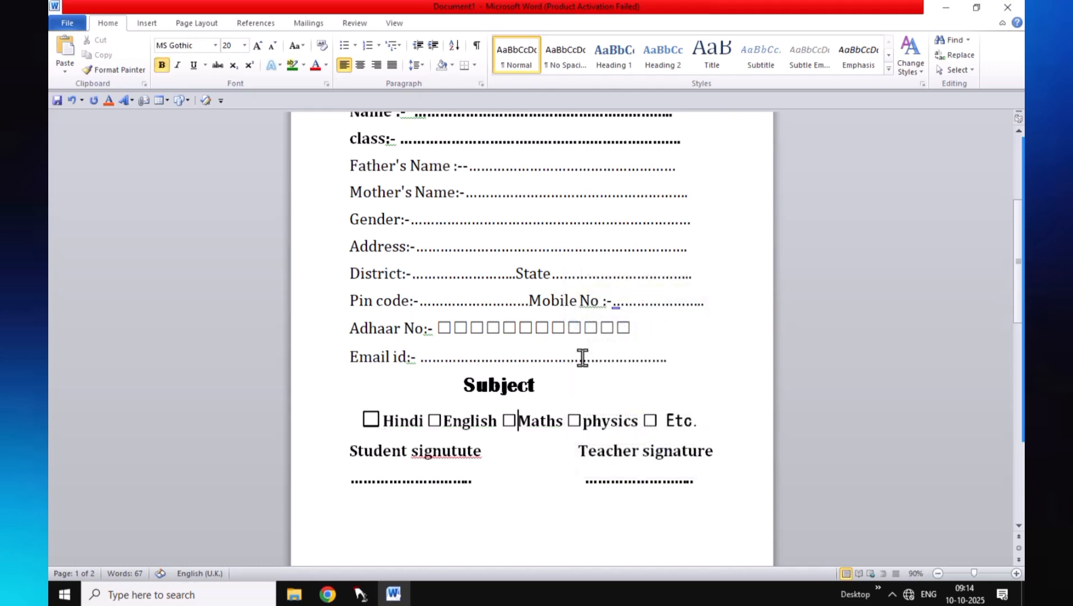
Ignore all 'signutute' flags, then correct the word to 'signatute'
right_click(451, 453)
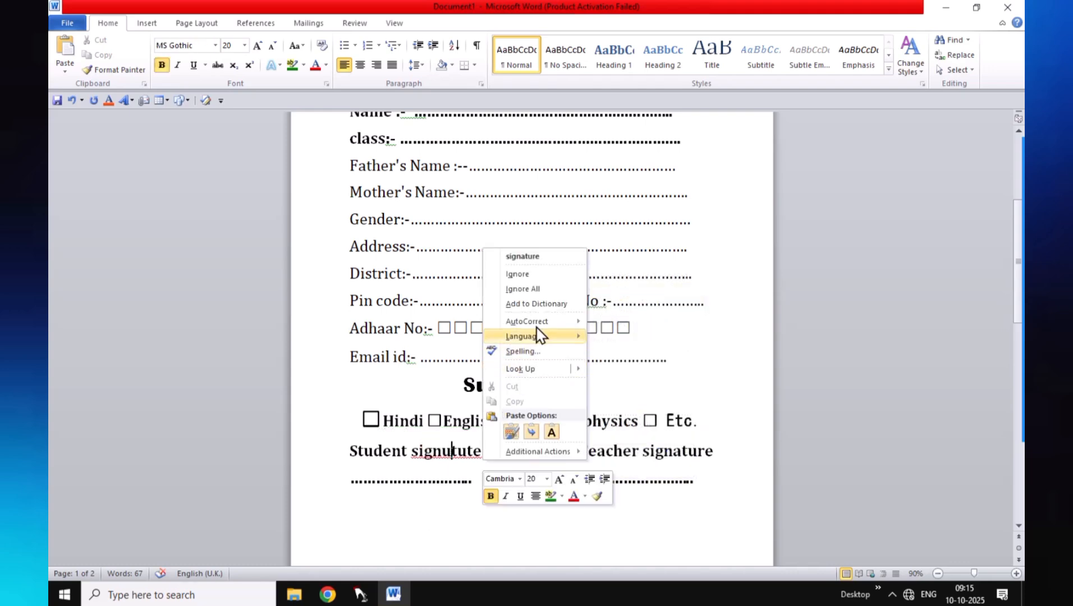
left_click(538, 290)
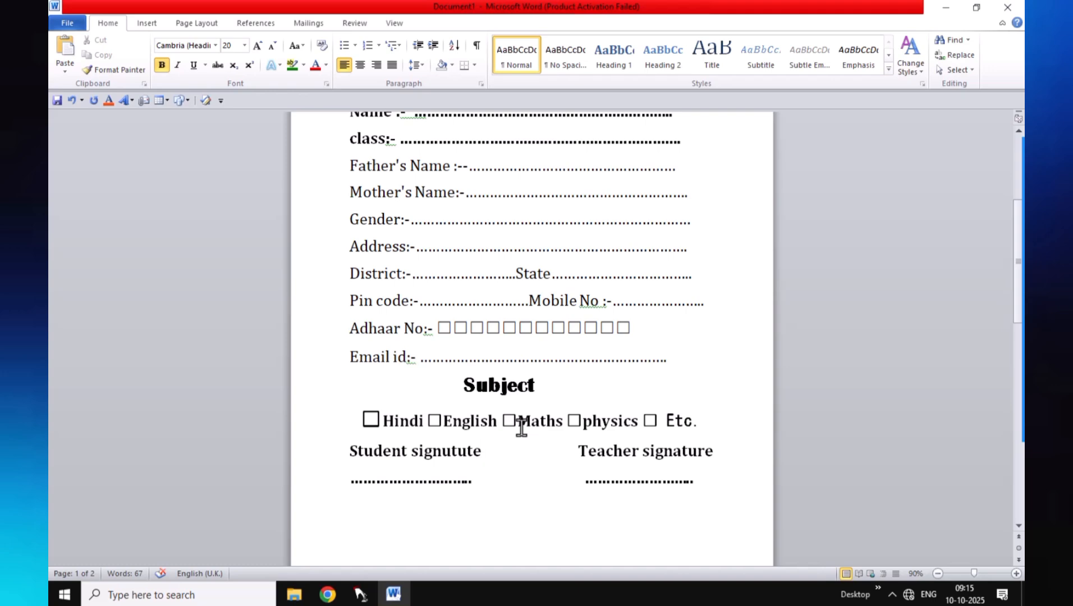
left_click(451, 450)
key("BackSpace")
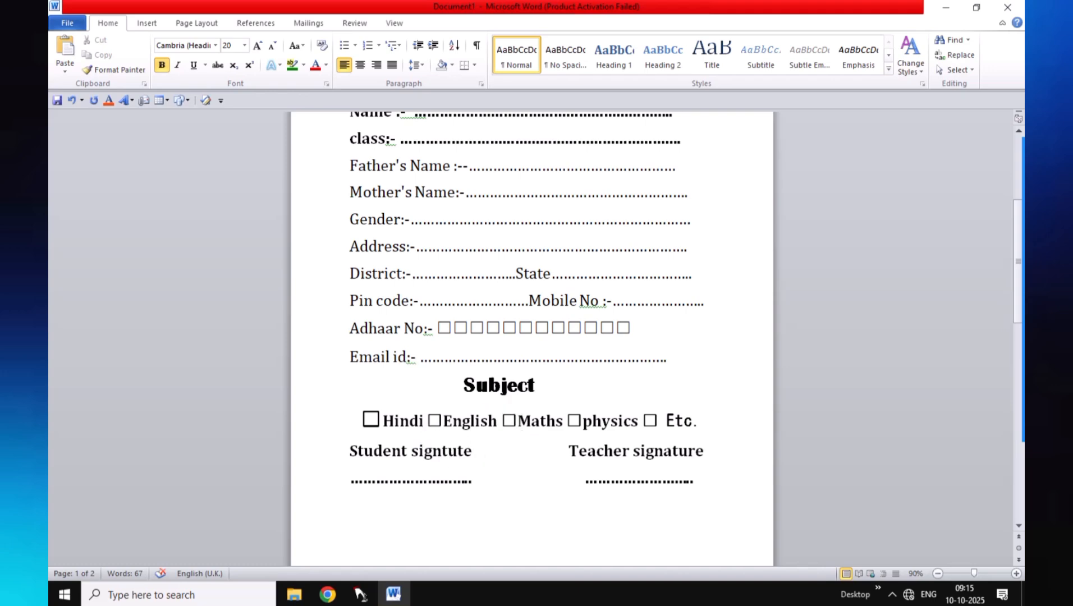
type("a")
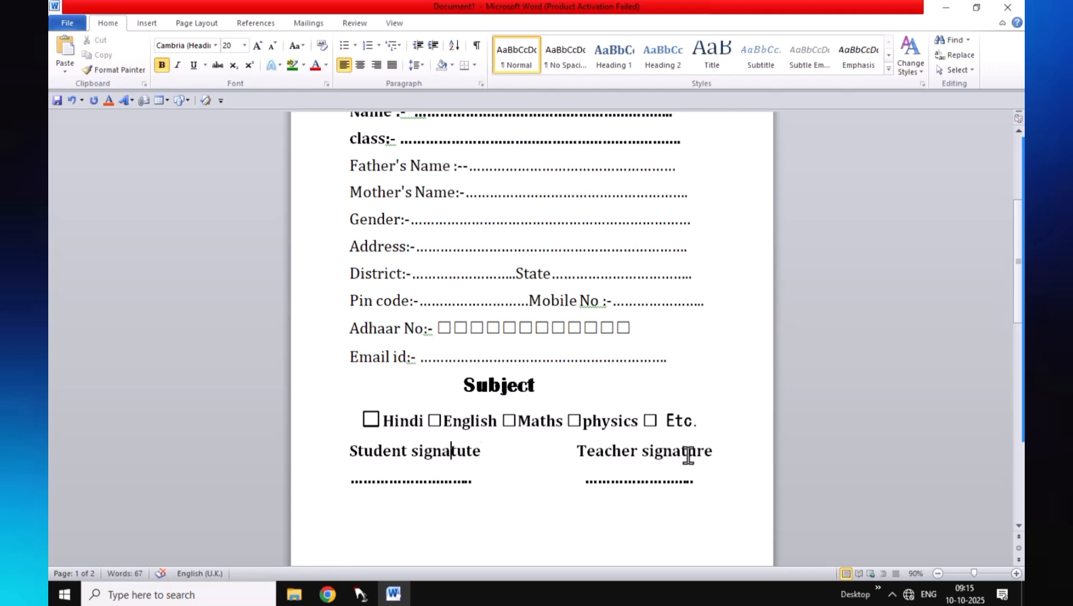
scroll(668, 471, "up", 3)
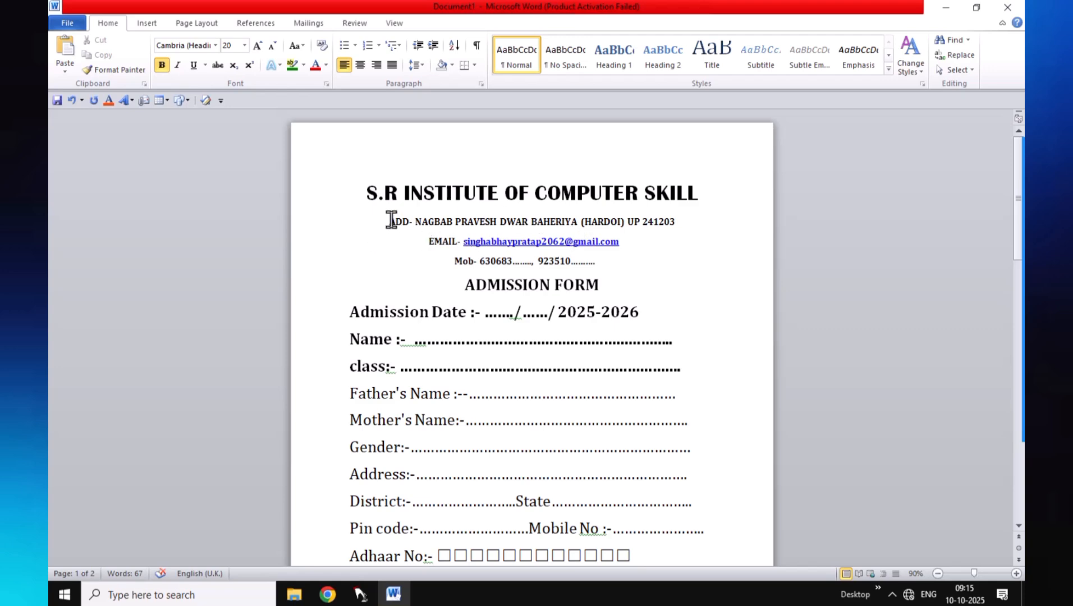
Make the address line under the institute name black text with yellow highlight
left_click_drag(390, 222, 645, 222)
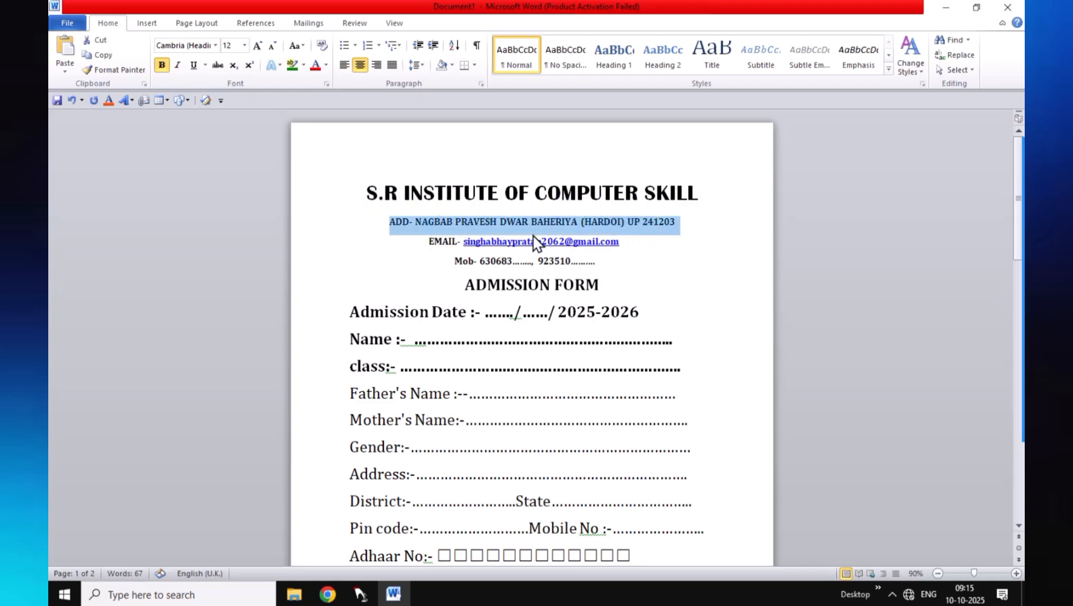
left_click(315, 66)
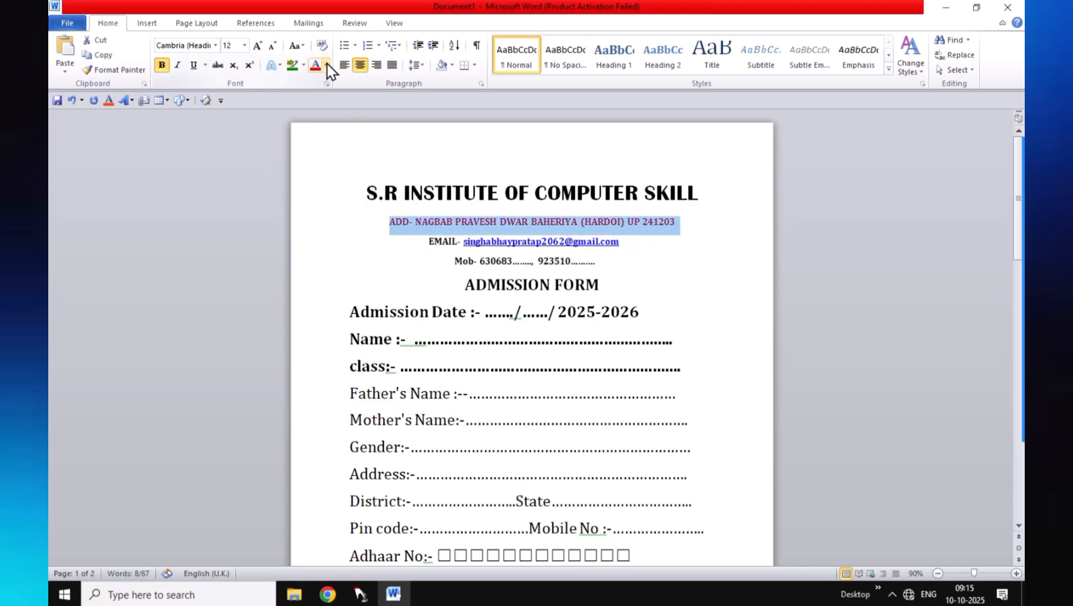
left_click(326, 65)
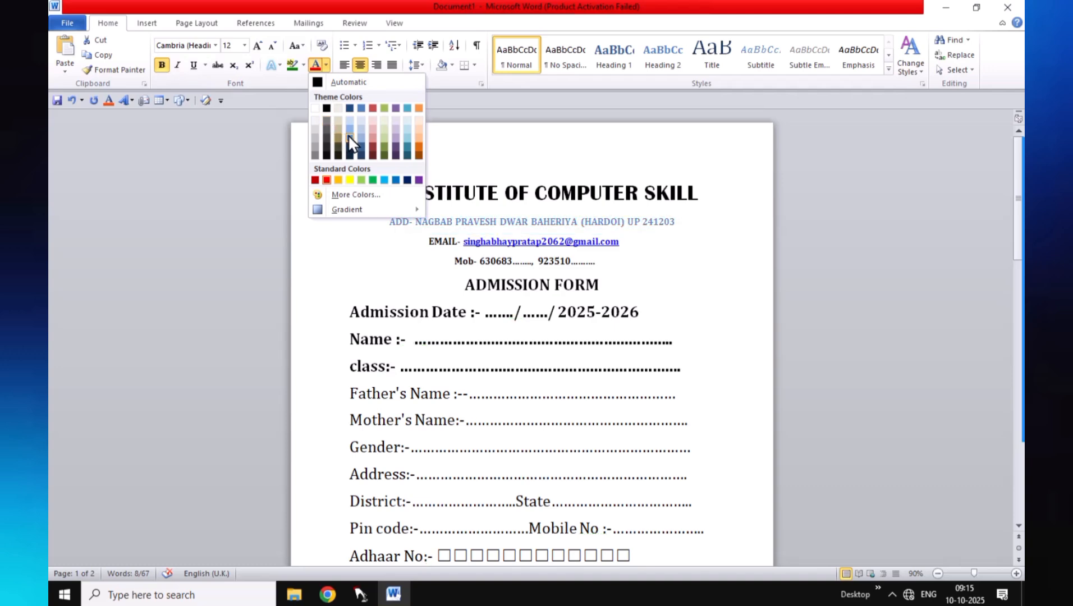
left_click(326, 108)
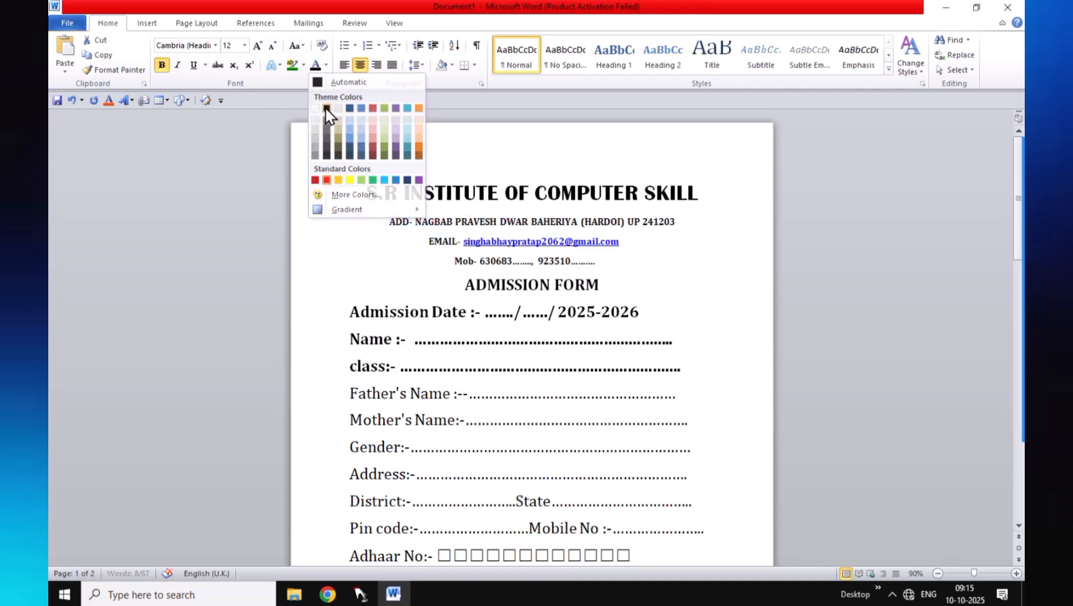
left_click(303, 65)
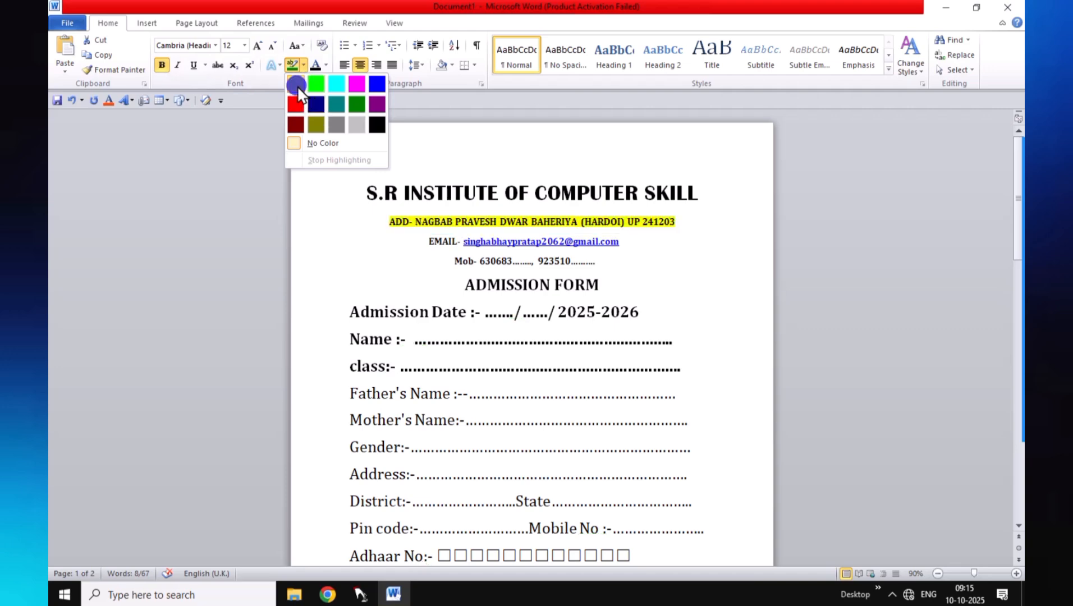
left_click(297, 84)
left_click(374, 261)
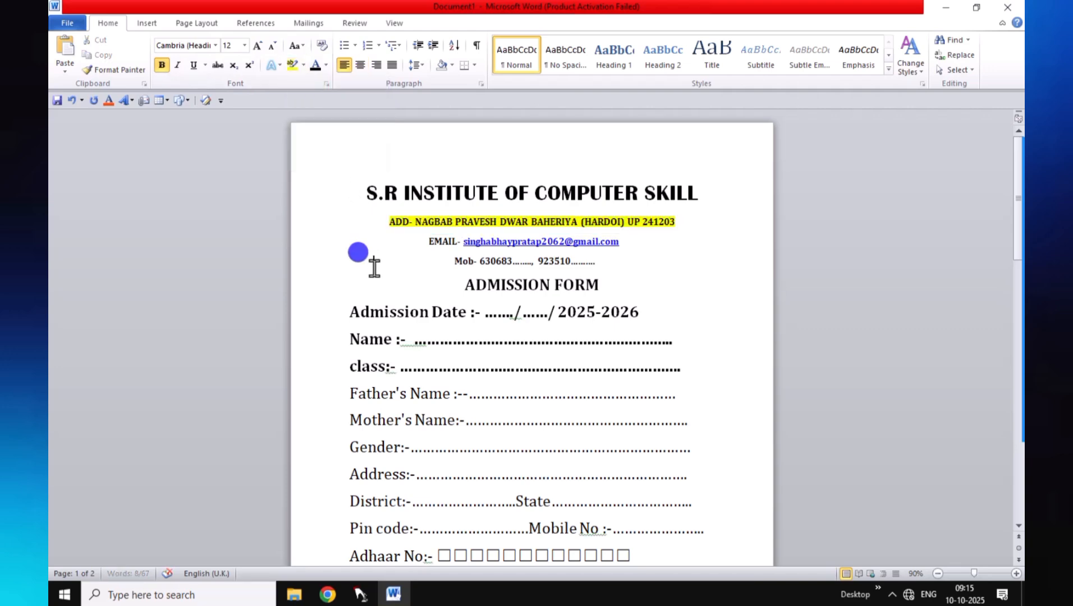
triple_click(431, 242)
left_click(368, 194)
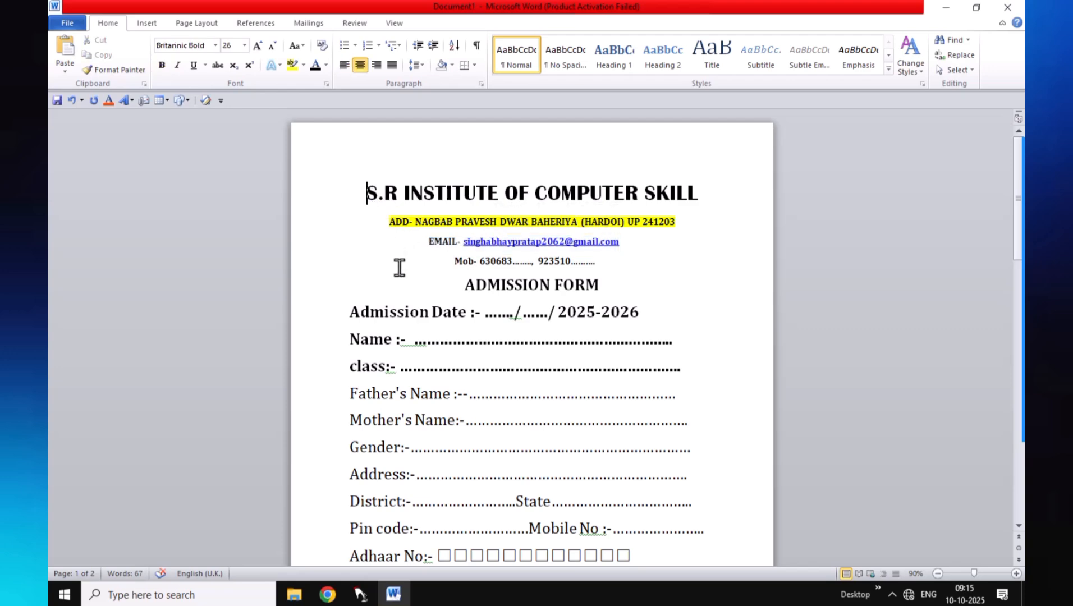
Give the ADMISSION FORM heading a teal highlight and red font colour
left_click_drag(349, 312, 590, 283)
left_click(491, 284)
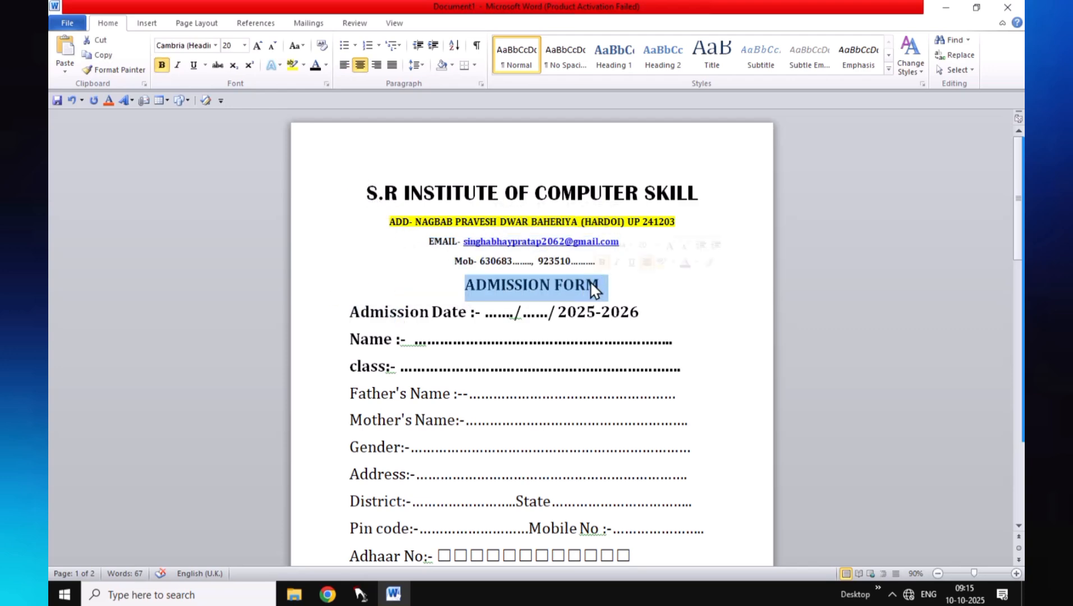
left_click(304, 64)
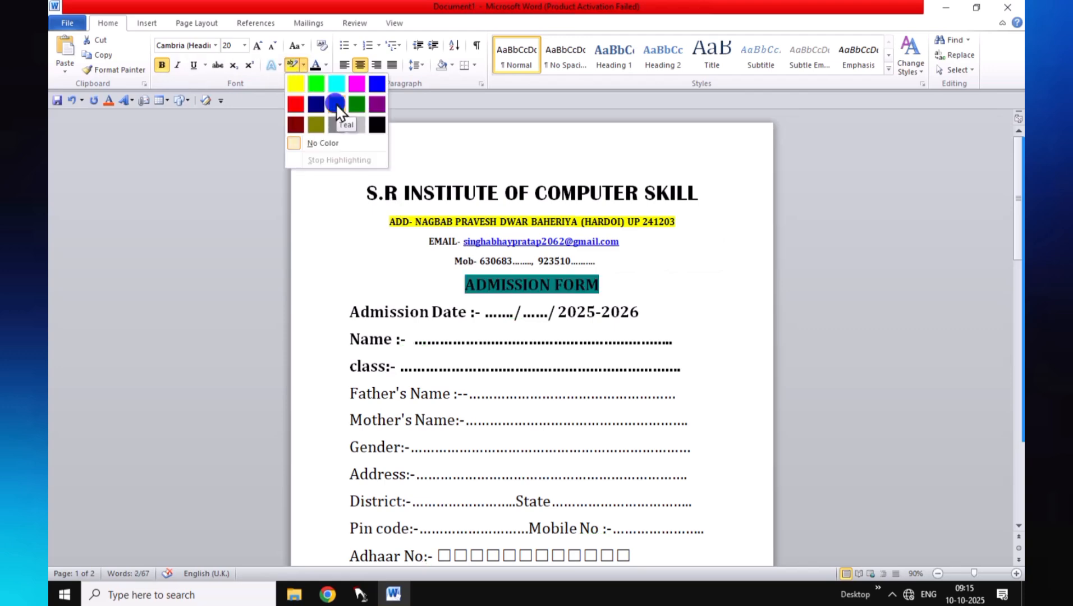
left_click(336, 103)
key("Right")
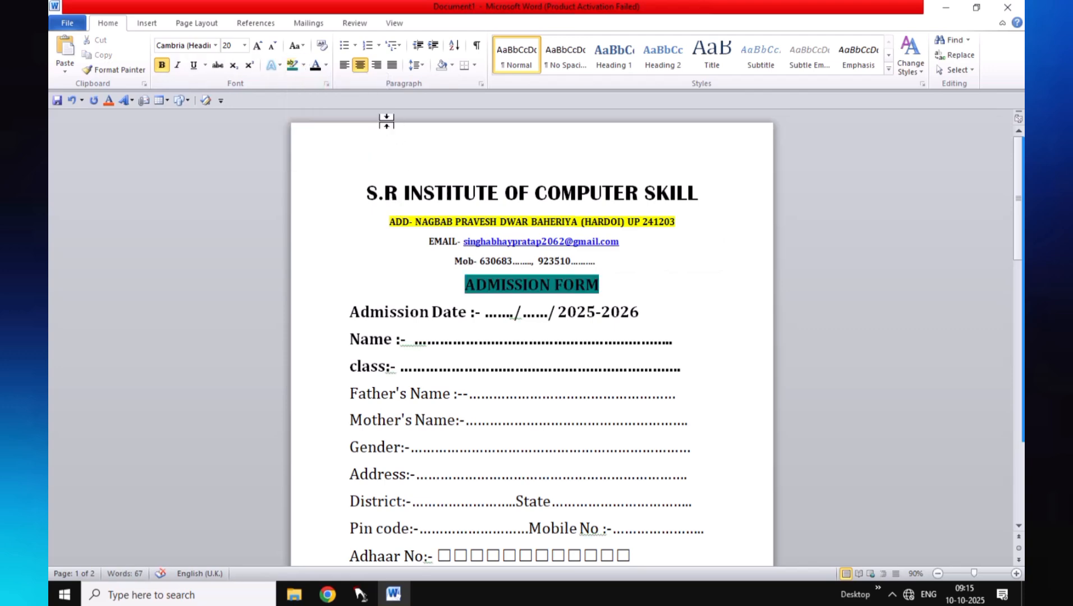
left_click(326, 64)
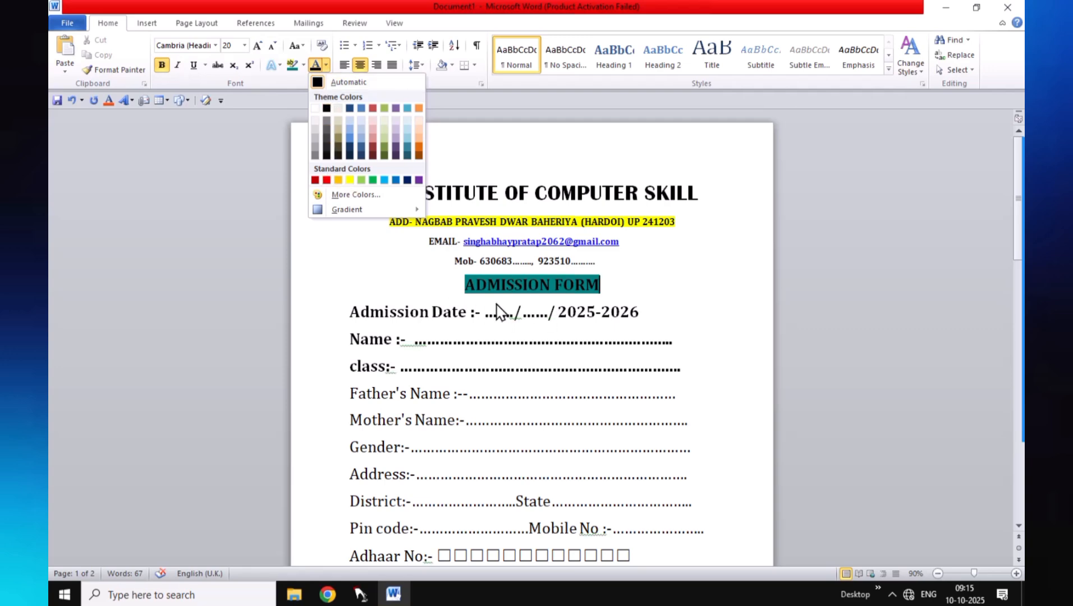
left_click(595, 282)
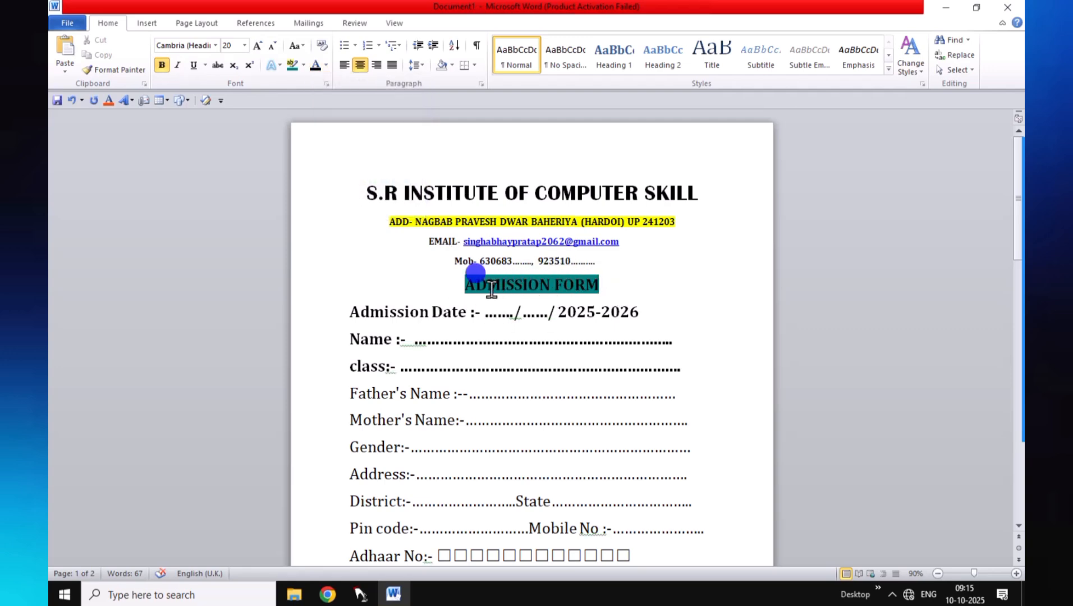
left_click_drag(601, 284, 467, 284)
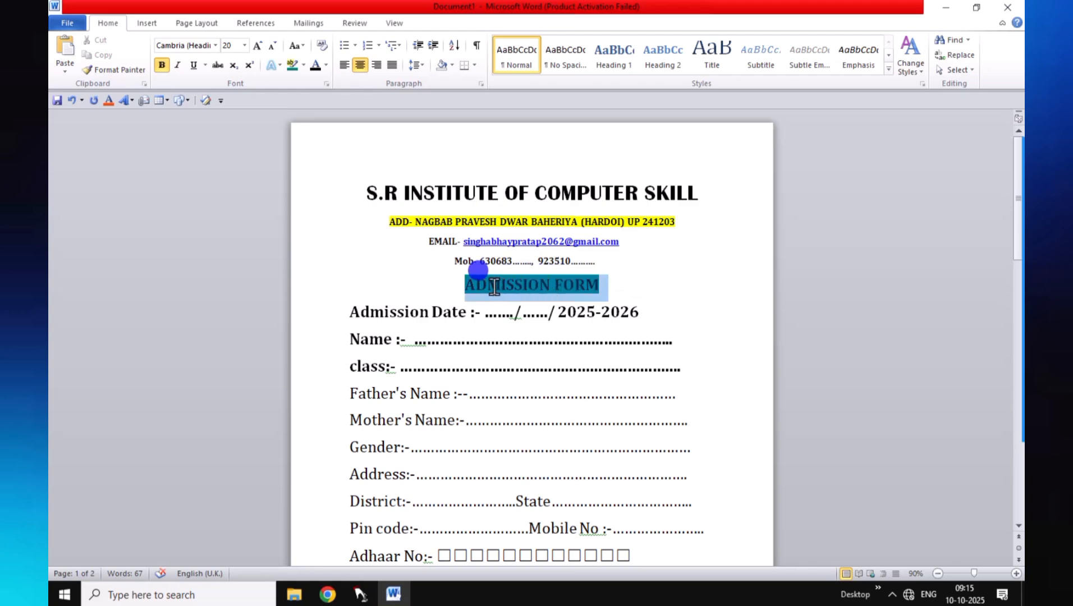
left_click(326, 66)
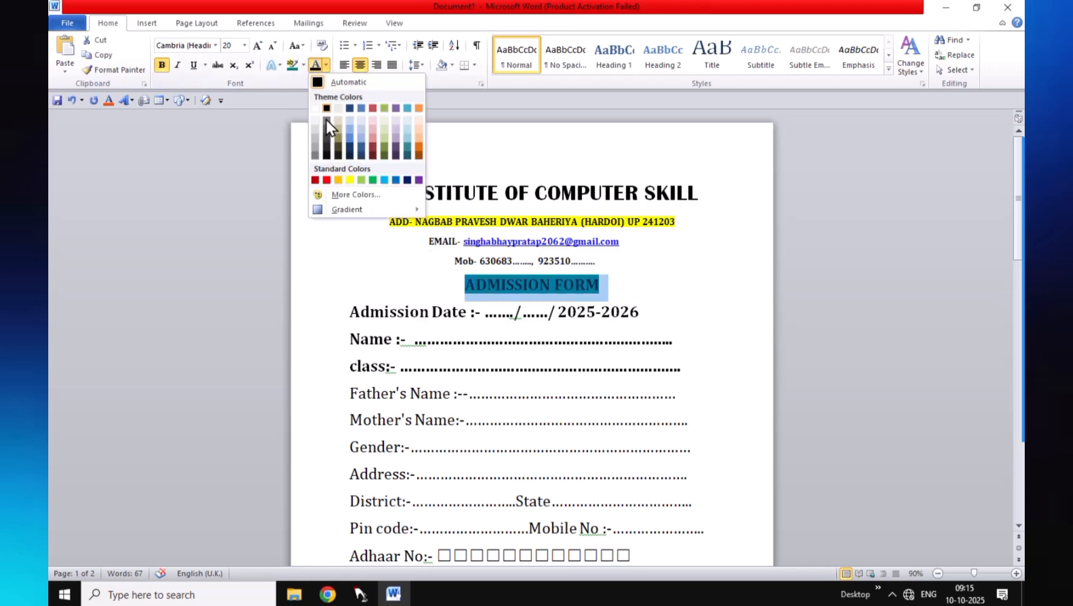
left_click(327, 179)
left_click(672, 280)
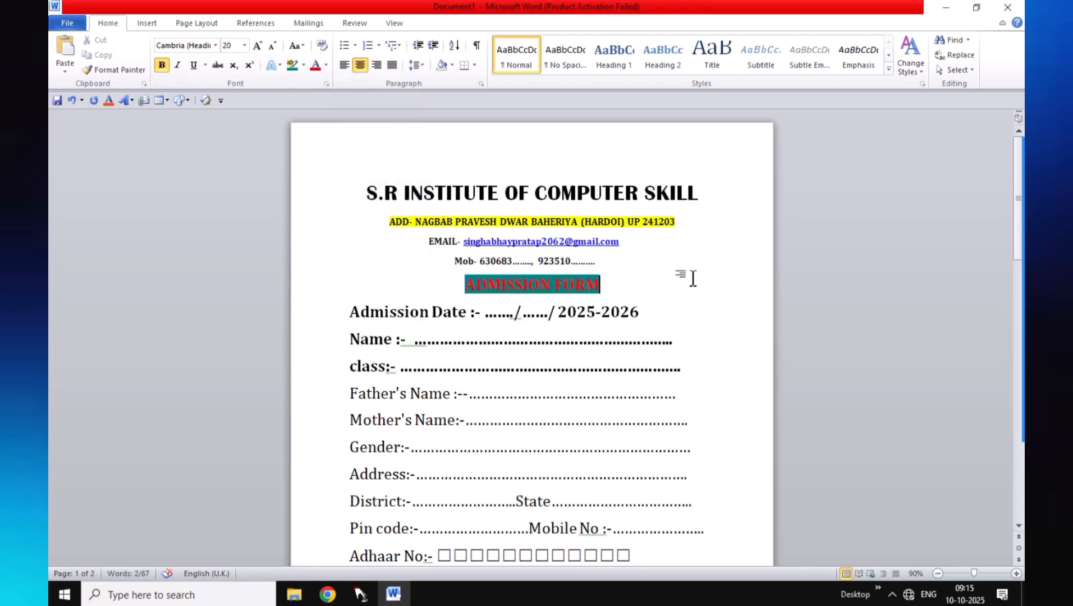
Zoom the page to 86% so the form reads larger
scroll(673, 287, "down", 2)
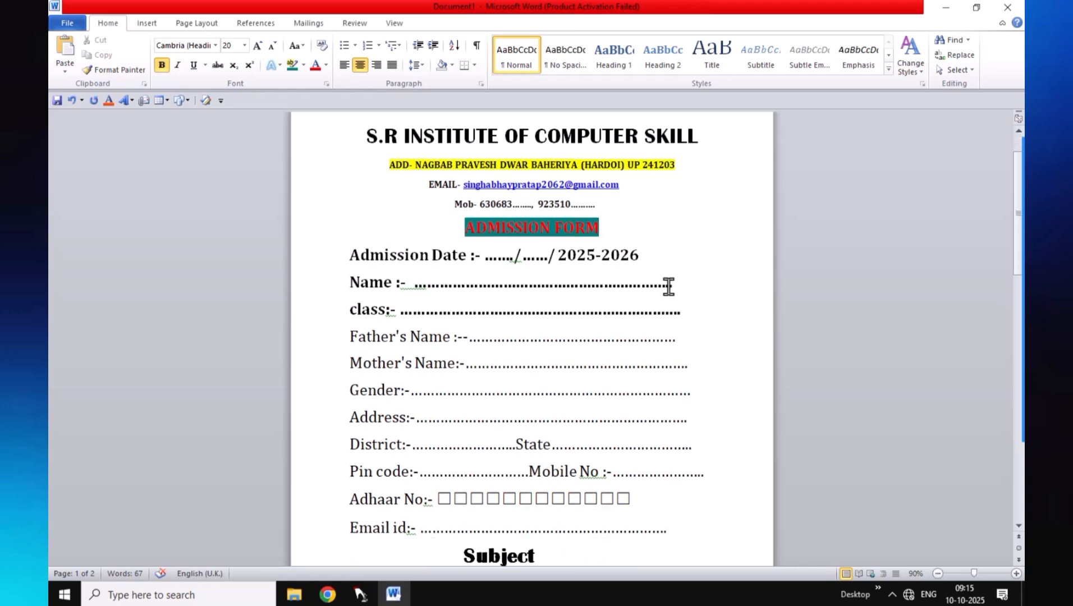
scroll(668, 286, "down", 4, "ctrl")
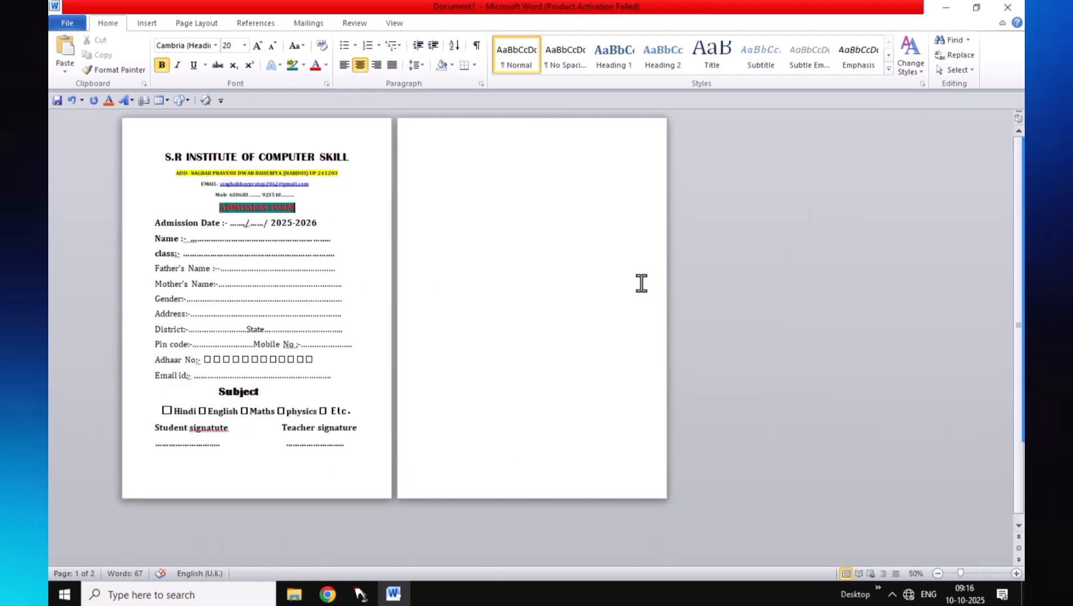
scroll(640, 283, "up", 2, "ctrl")
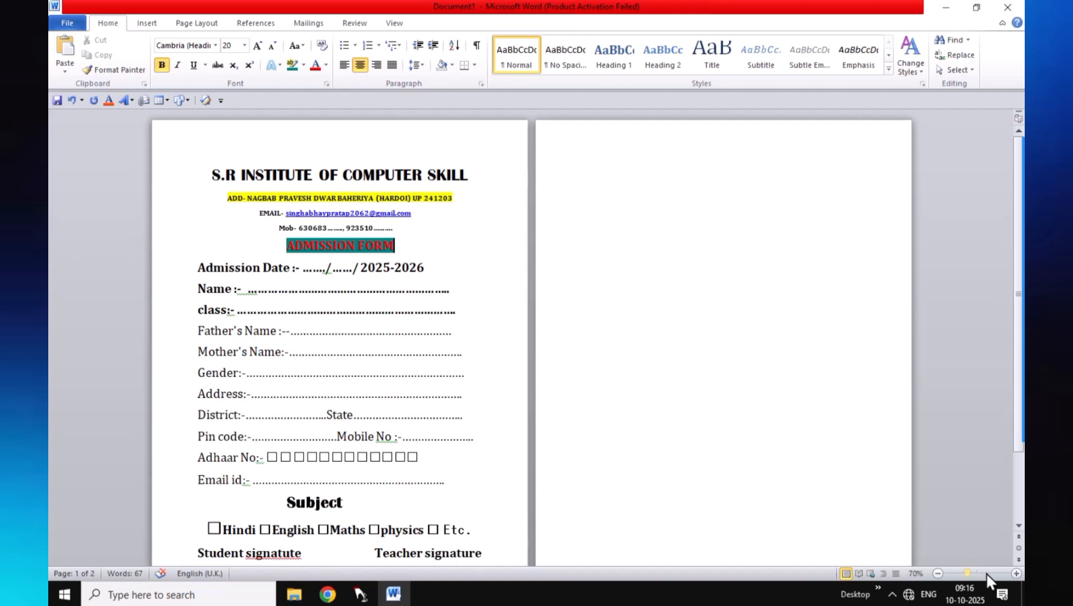
left_click(971, 574)
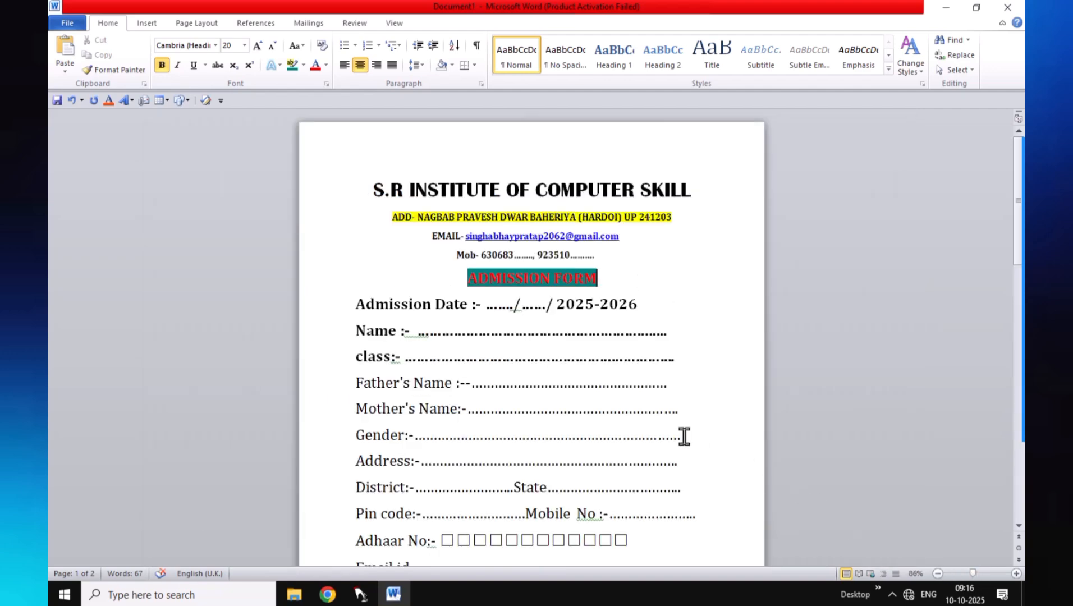
scroll(670, 426, "down", 1)
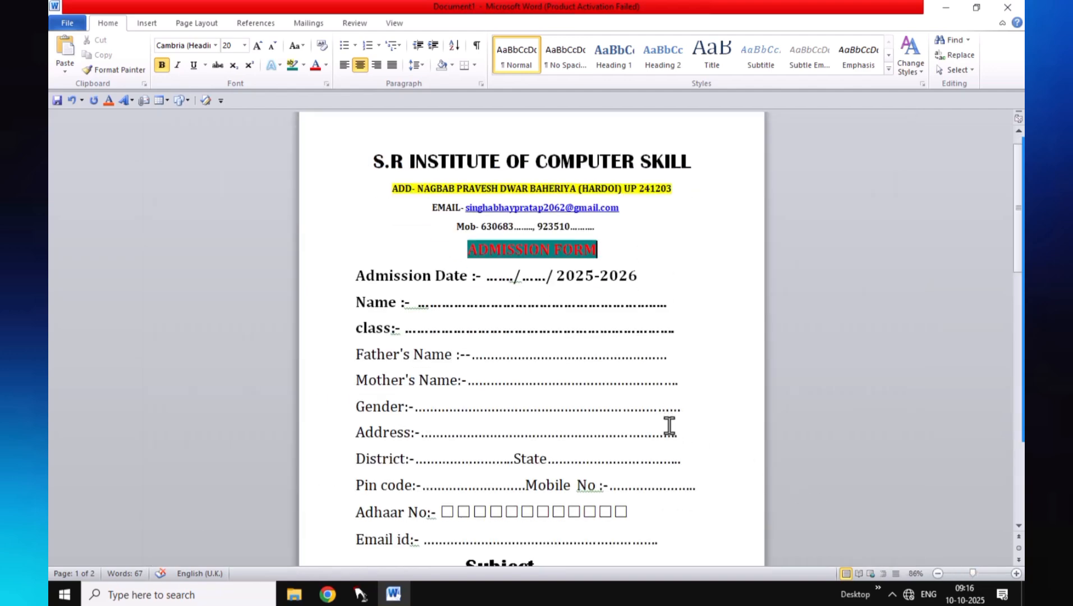
Ignore the grammar warnings on the Name label with Ignore Once
right_click(419, 309)
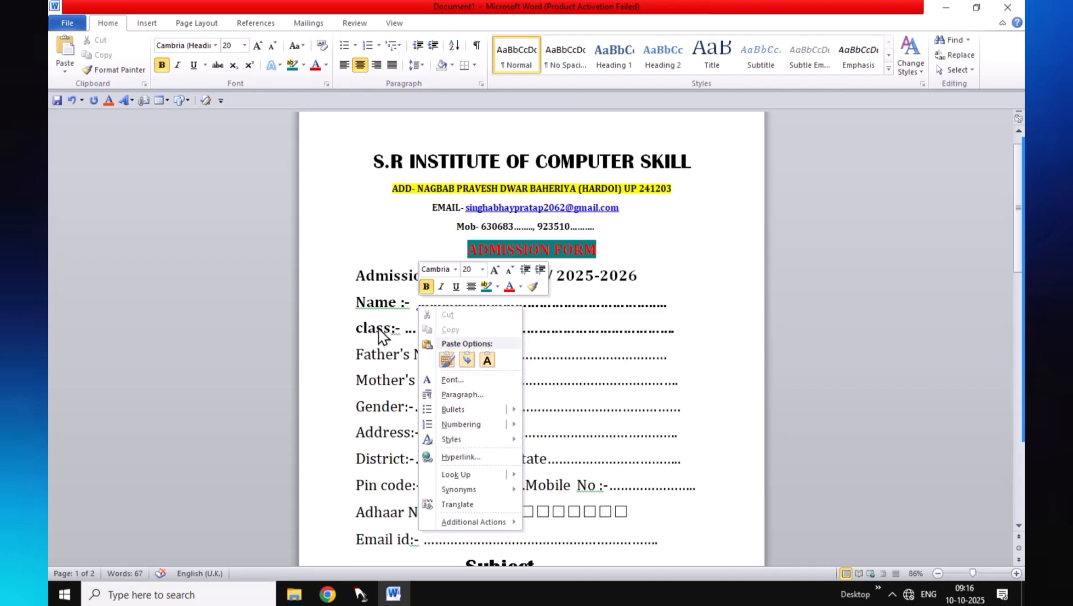
left_click(378, 306)
right_click(395, 306)
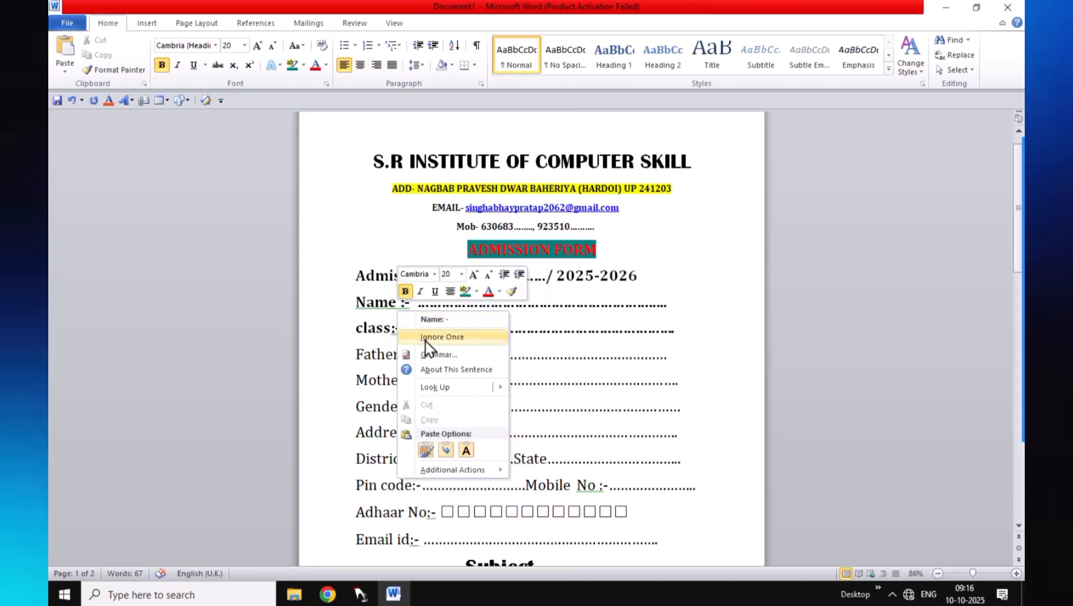
left_click(447, 338)
right_click(417, 306)
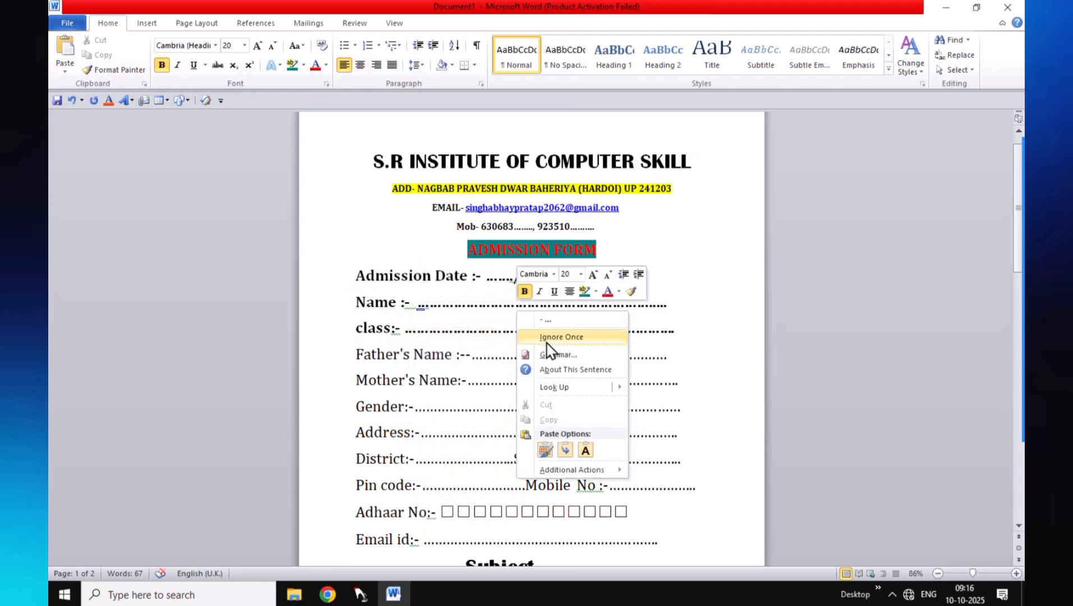
left_click(547, 337)
right_click(393, 332)
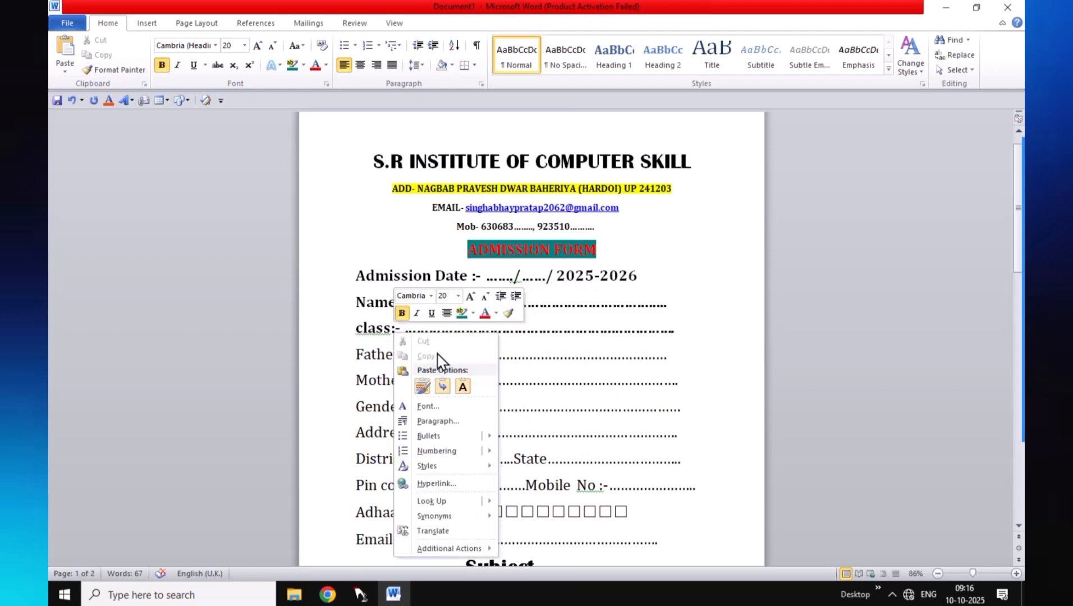
left_click(691, 321)
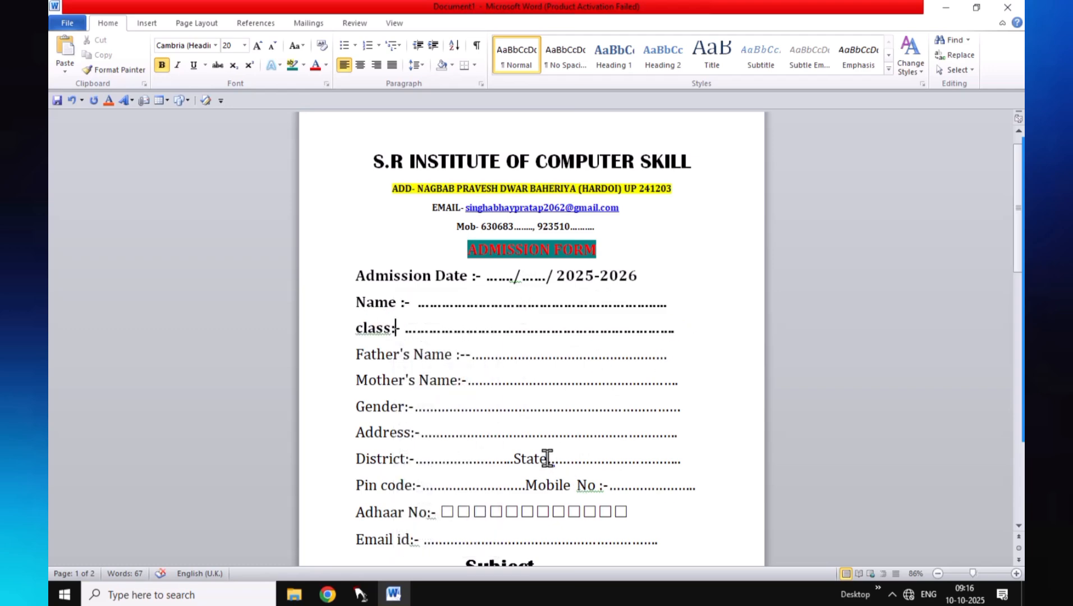
Bold the State, Father's Name, Mother's Name and Gender labels
left_click_drag(547, 458, 507, 452)
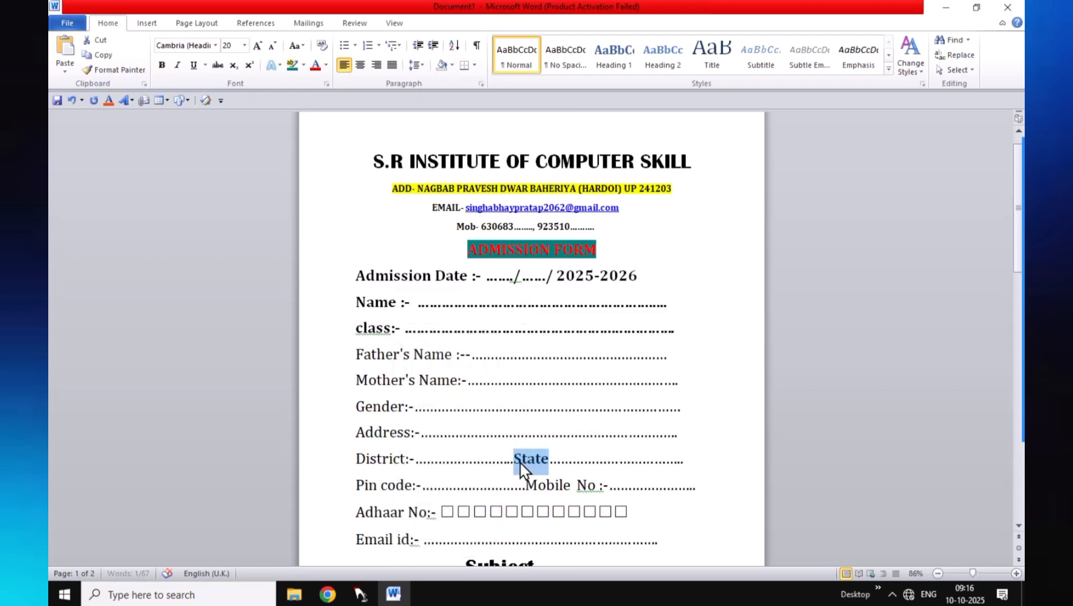
key("ctrl+b")
left_click_drag(362, 354, 454, 366)
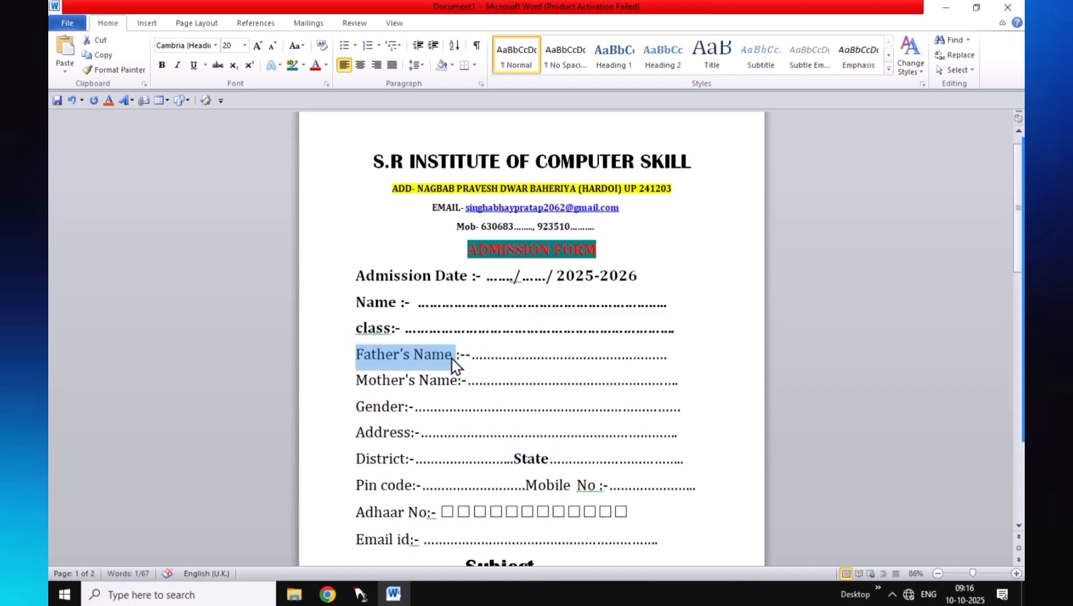
key("ctrl+b")
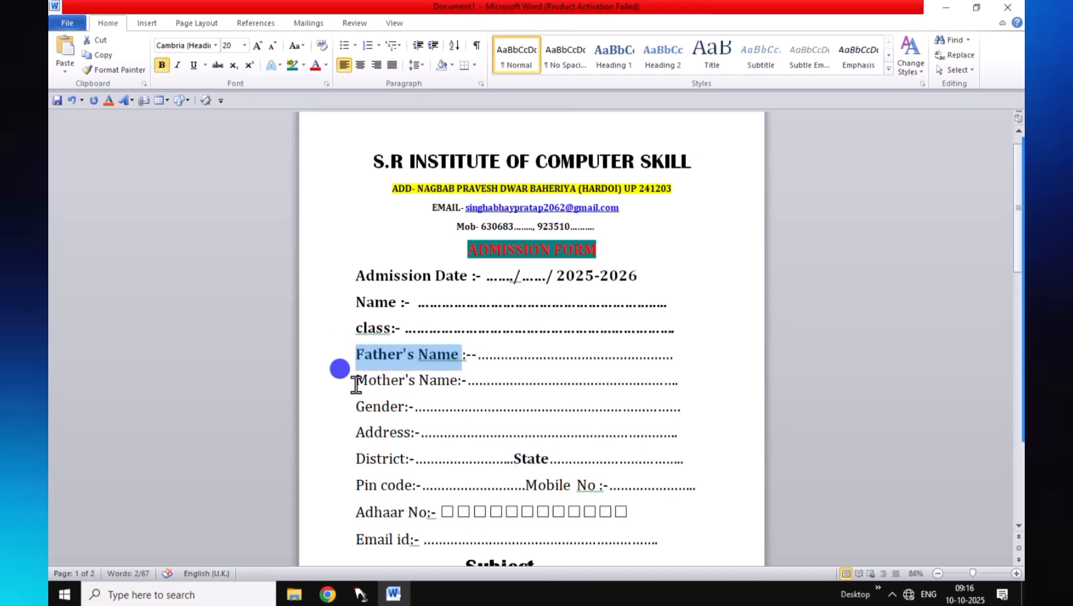
left_click_drag(342, 377, 449, 399)
key("ctrl+b")
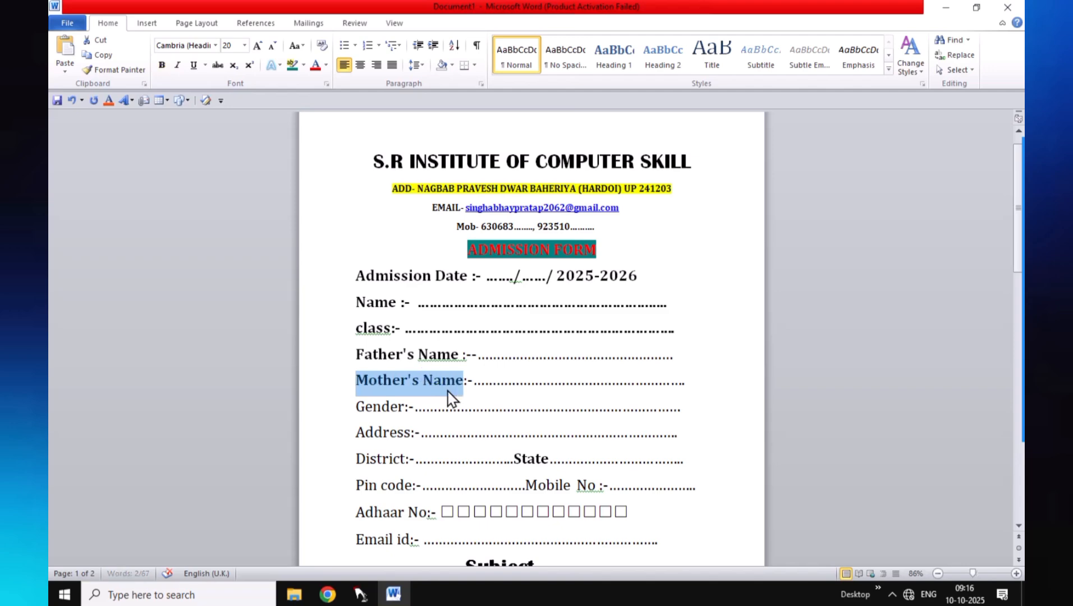
mouse_move(355, 407)
left_mouse_down()
mouse_move(407, 420)
mouse_move(408, 431)
mouse_move(354, 432)
mouse_move(419, 445)
left_mouse_up()
key("ctrl+b")
key("ctrl+b")
Bold the District and Pin code labels, leaving Mobile No unbolded
left_click_drag(355, 458, 412, 467)
left_click(408, 462)
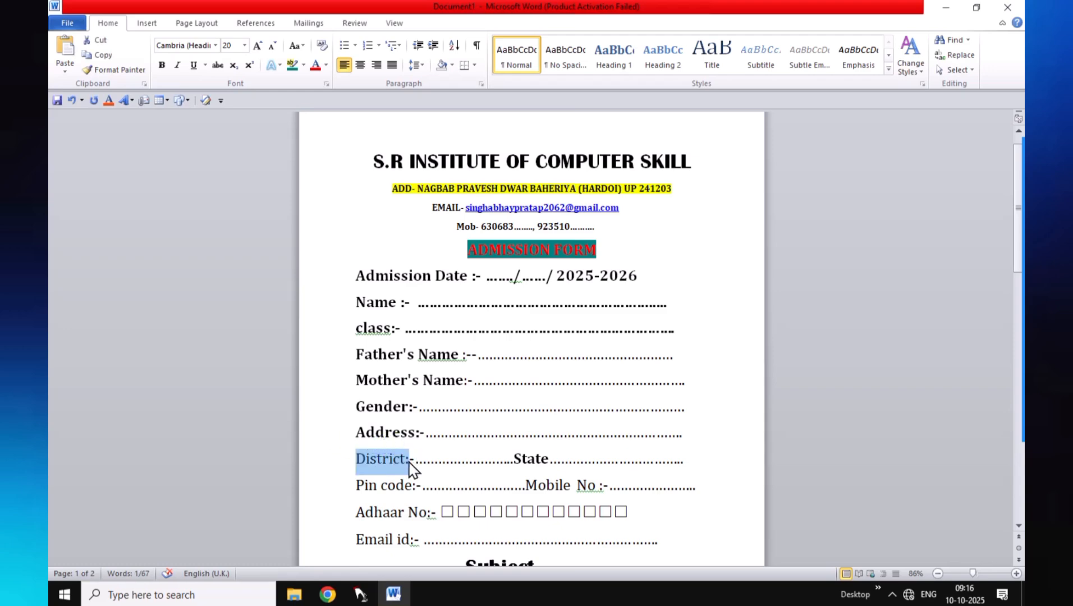
key("ctrl+b")
scroll(412, 465, "down", 1)
left_click_drag(357, 429, 416, 446)
key("ctrl+b")
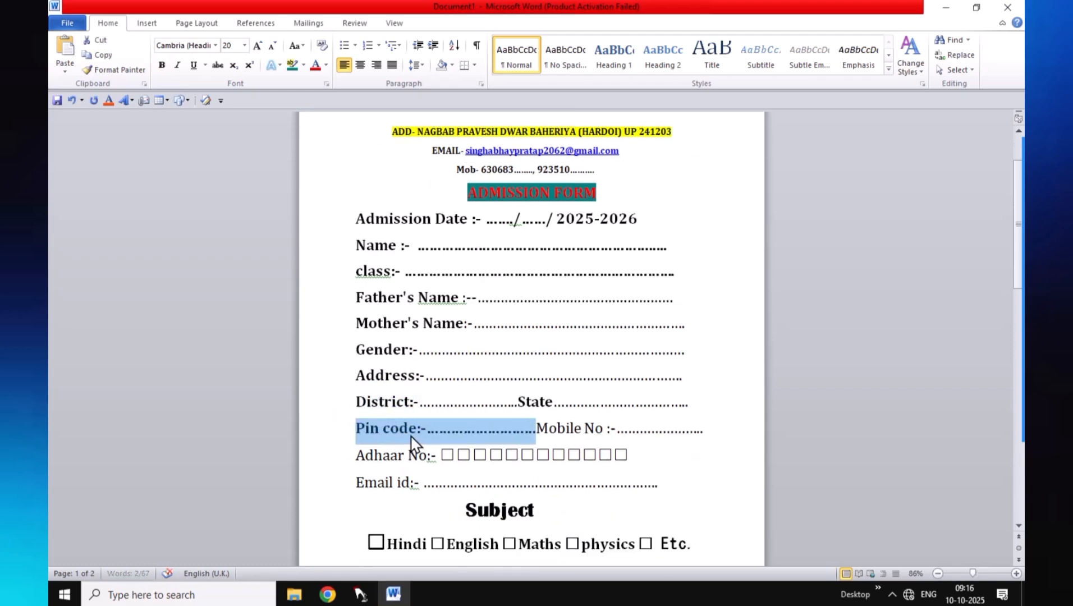
left_click(532, 428)
left_click_drag(532, 429, 604, 447)
key("ctrl+b")
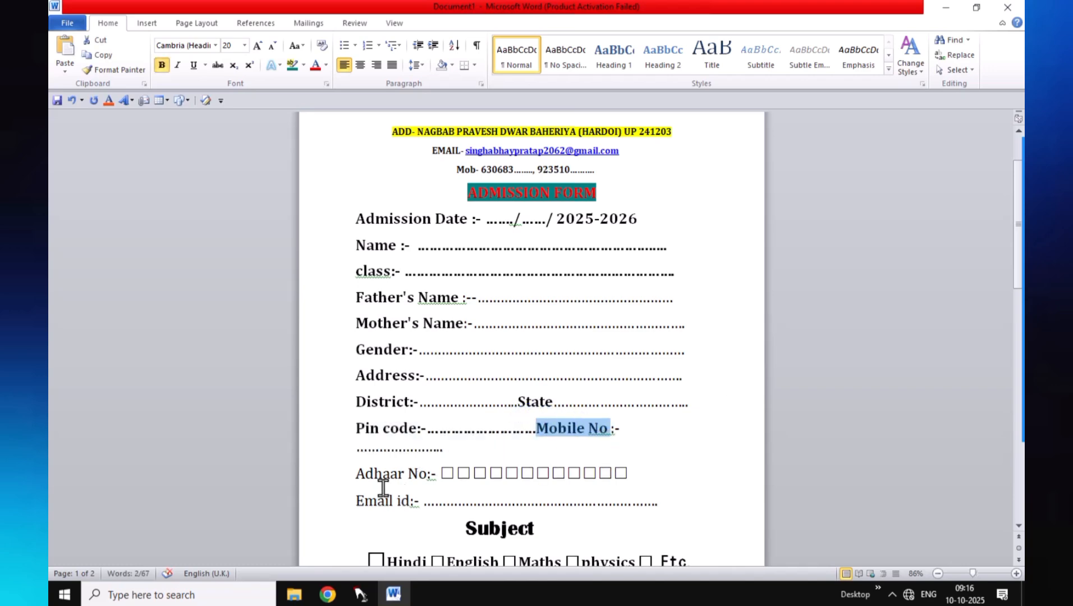
key("ctrl+z")
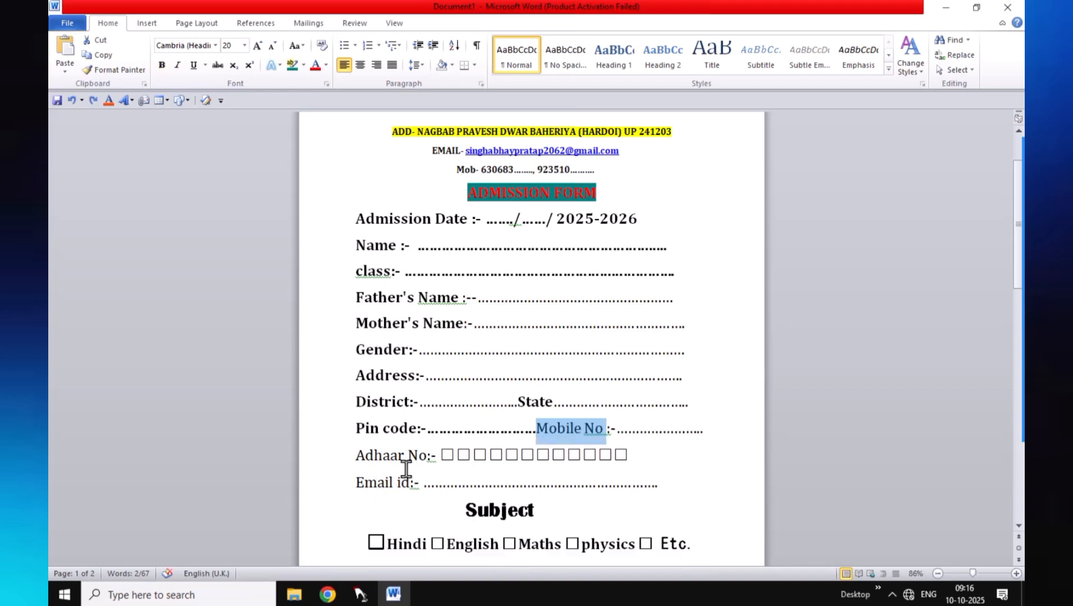
Bold the Adhaar No and Email id labels
left_click_drag(427, 454, 364, 465)
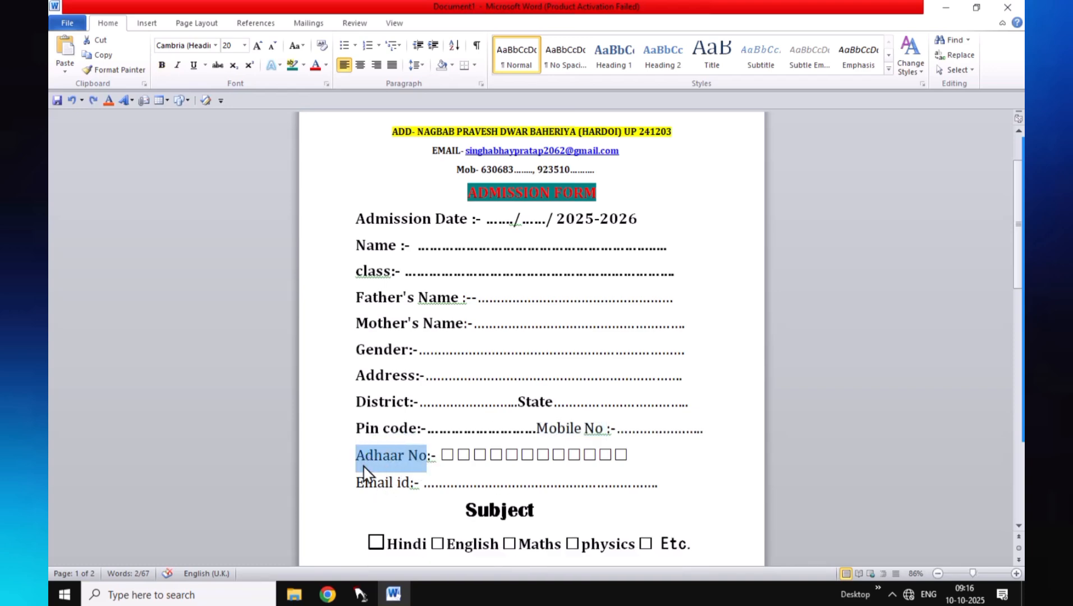
key("ctrl+b")
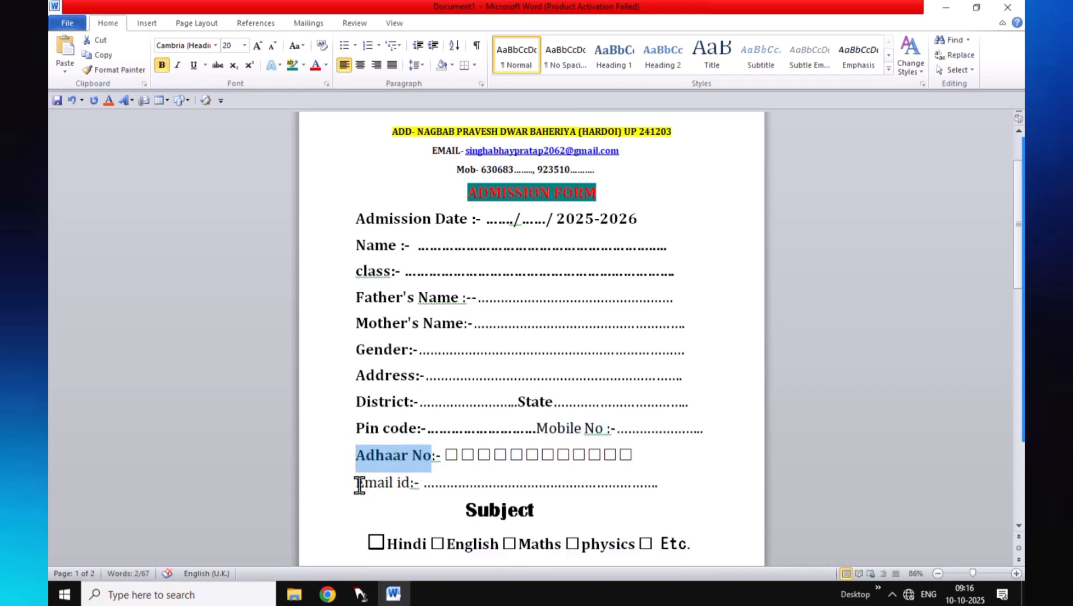
left_click_drag(359, 485, 410, 487)
key("ctrl+b")
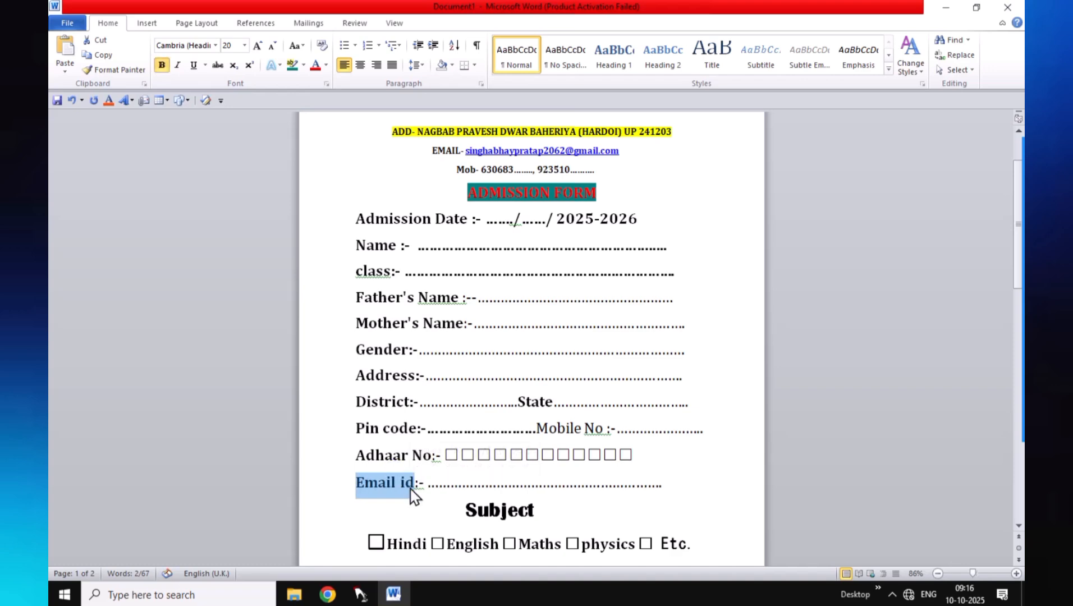
scroll(477, 432, "down", 5)
scroll(478, 426, "up", 7)
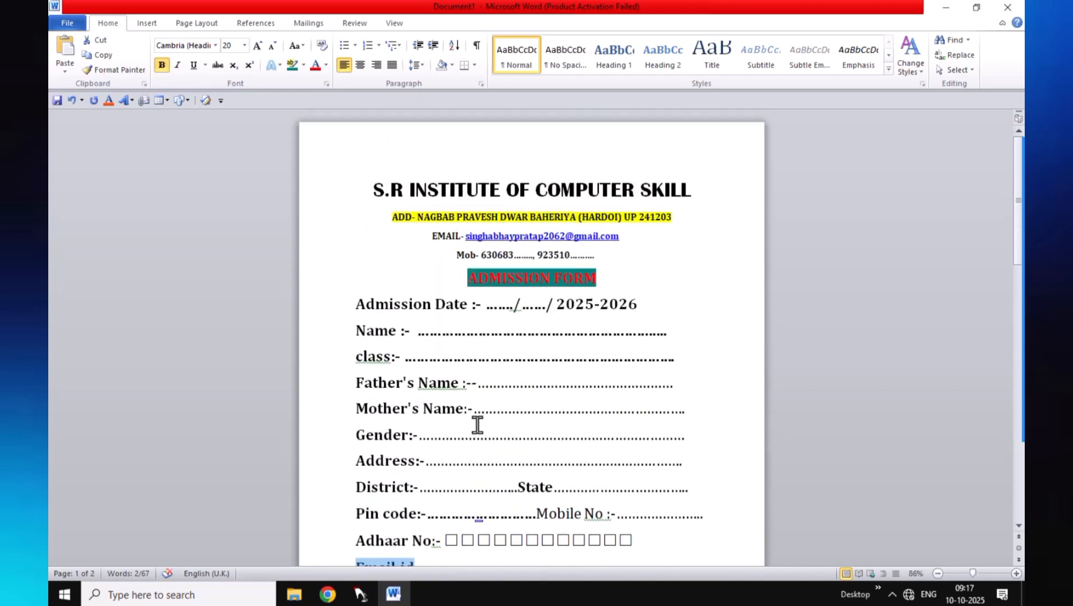
scroll(477, 425, "down", 1)
scroll(477, 427, "down", 1)
scroll(477, 426, "up", 2)
Ignore the grammar flag on Name and the spelling flag on class
right_click(450, 388)
left_click(482, 414)
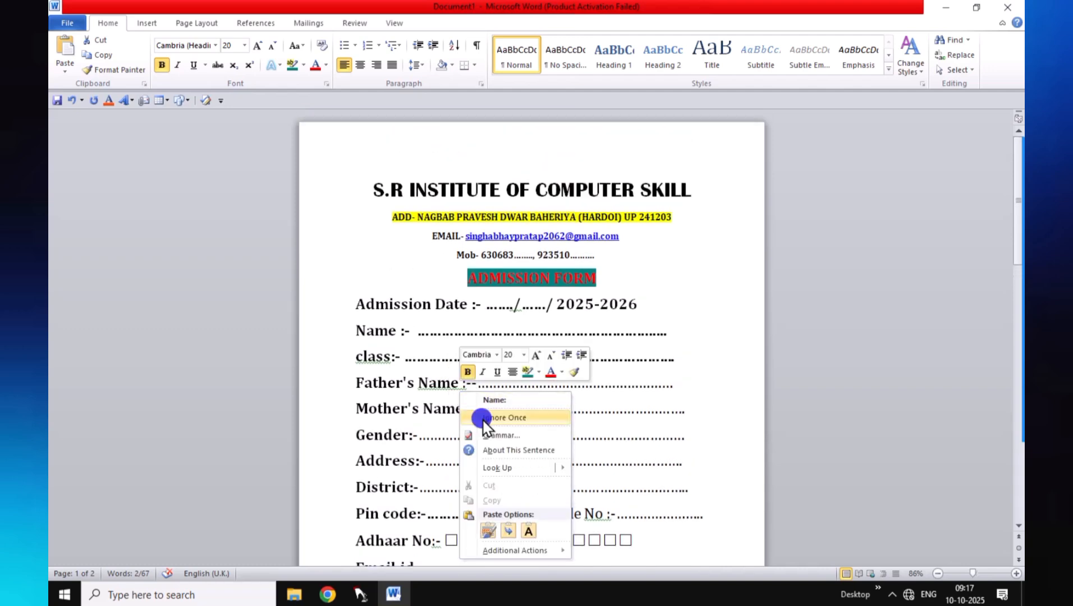
right_click(384, 361)
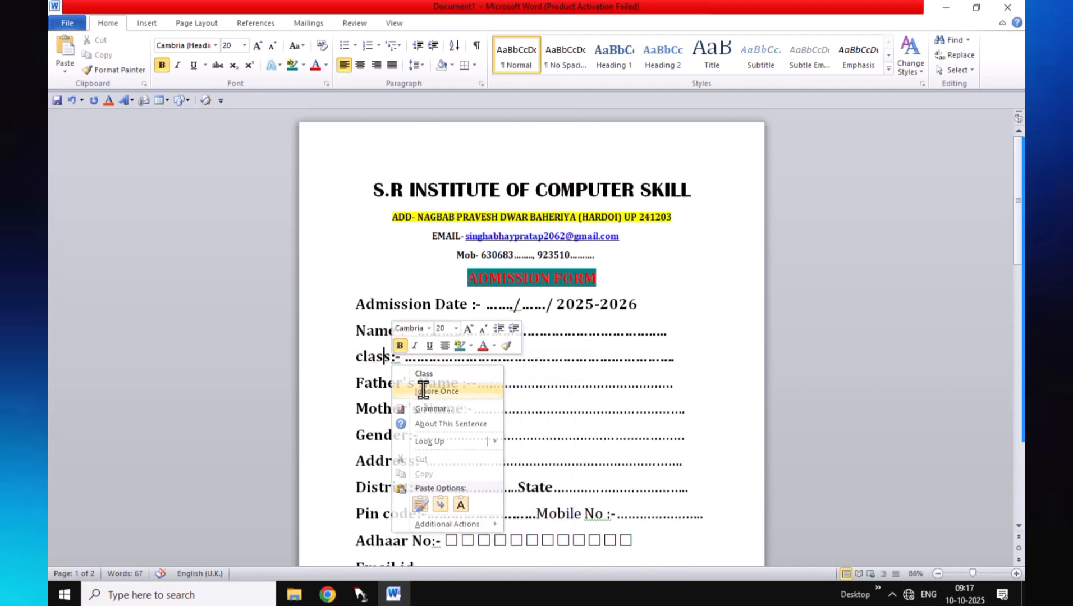
left_click(422, 388)
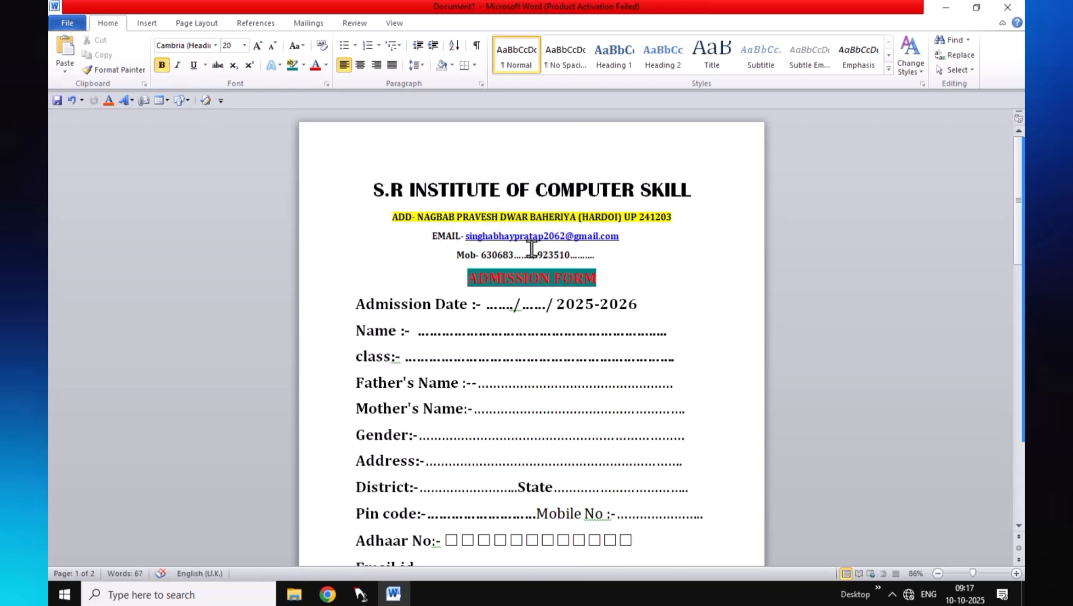
Ignore the spelling flag on 'signatute' in the Student signature label
scroll(530, 256, "down", 4)
scroll(536, 263, "up", 4)
scroll(538, 264, "down", 5)
scroll(538, 265, "down", 2)
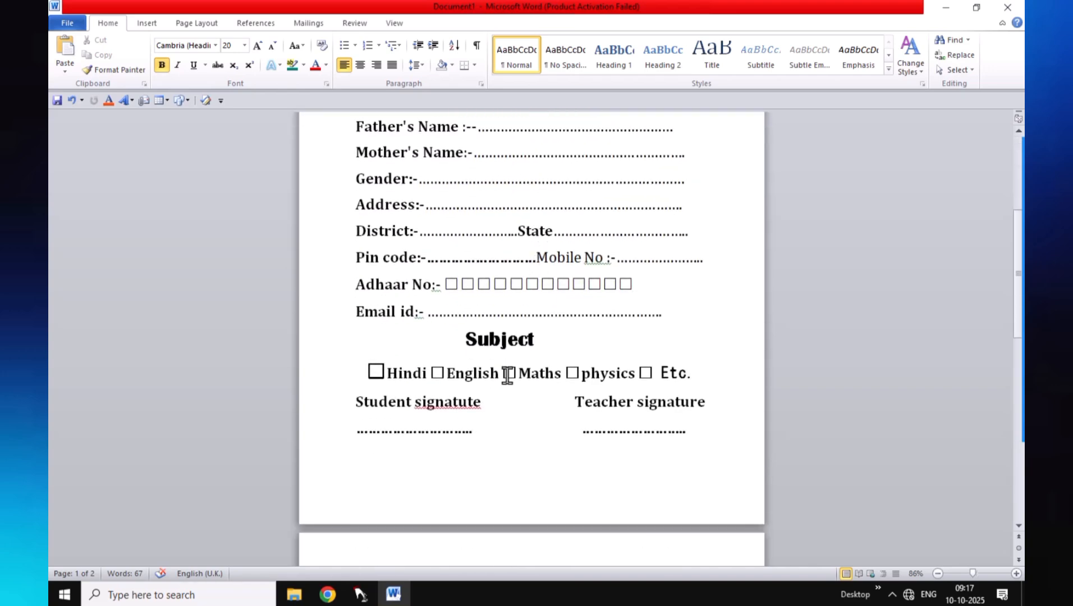
left_click(470, 406)
right_click(470, 407)
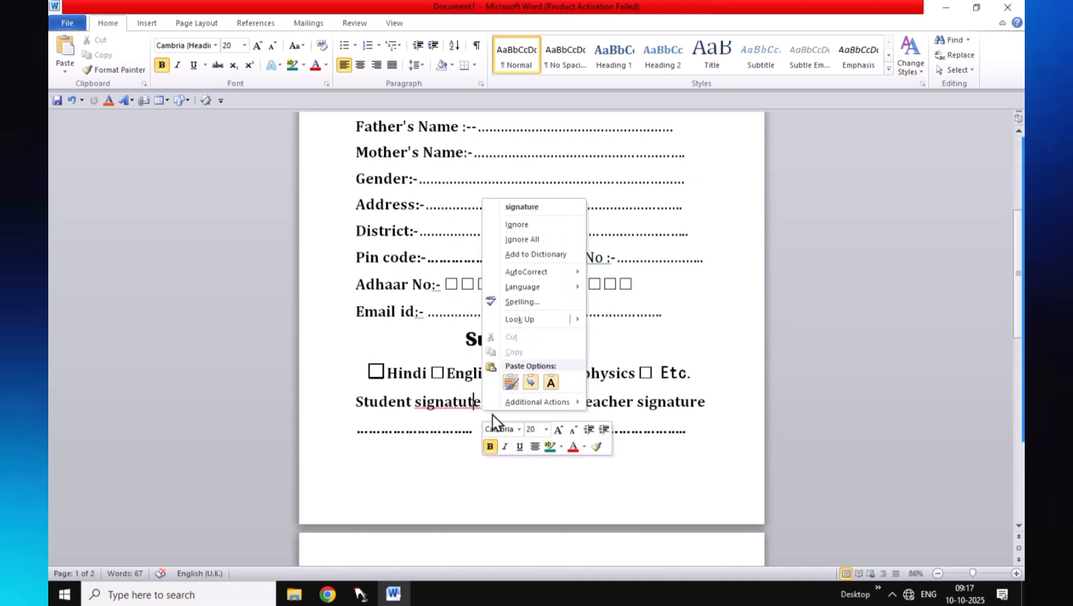
left_click(528, 240)
scroll(530, 246, "up", 3)
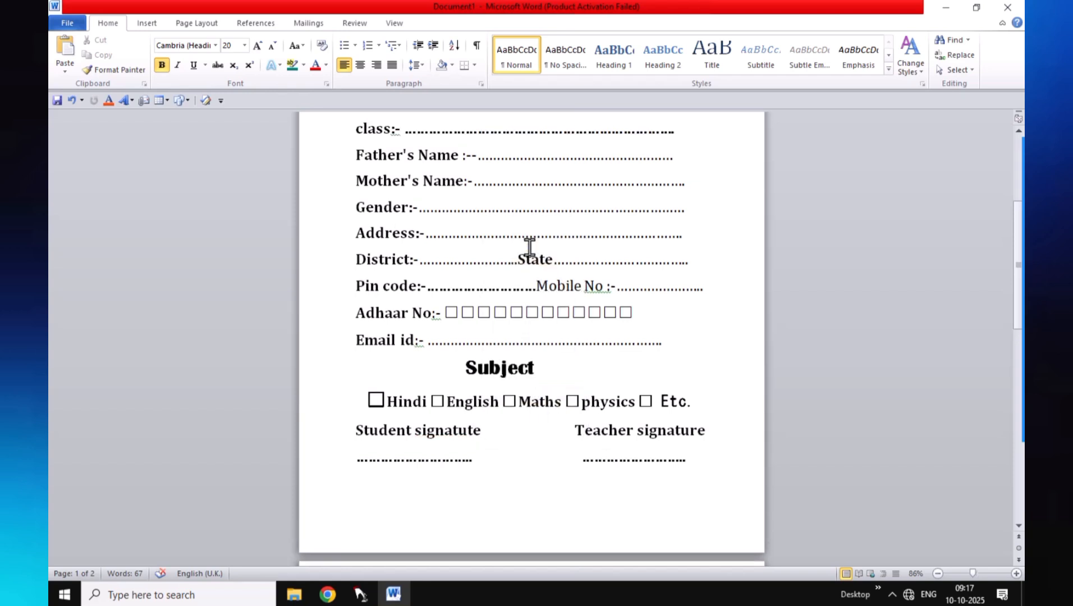